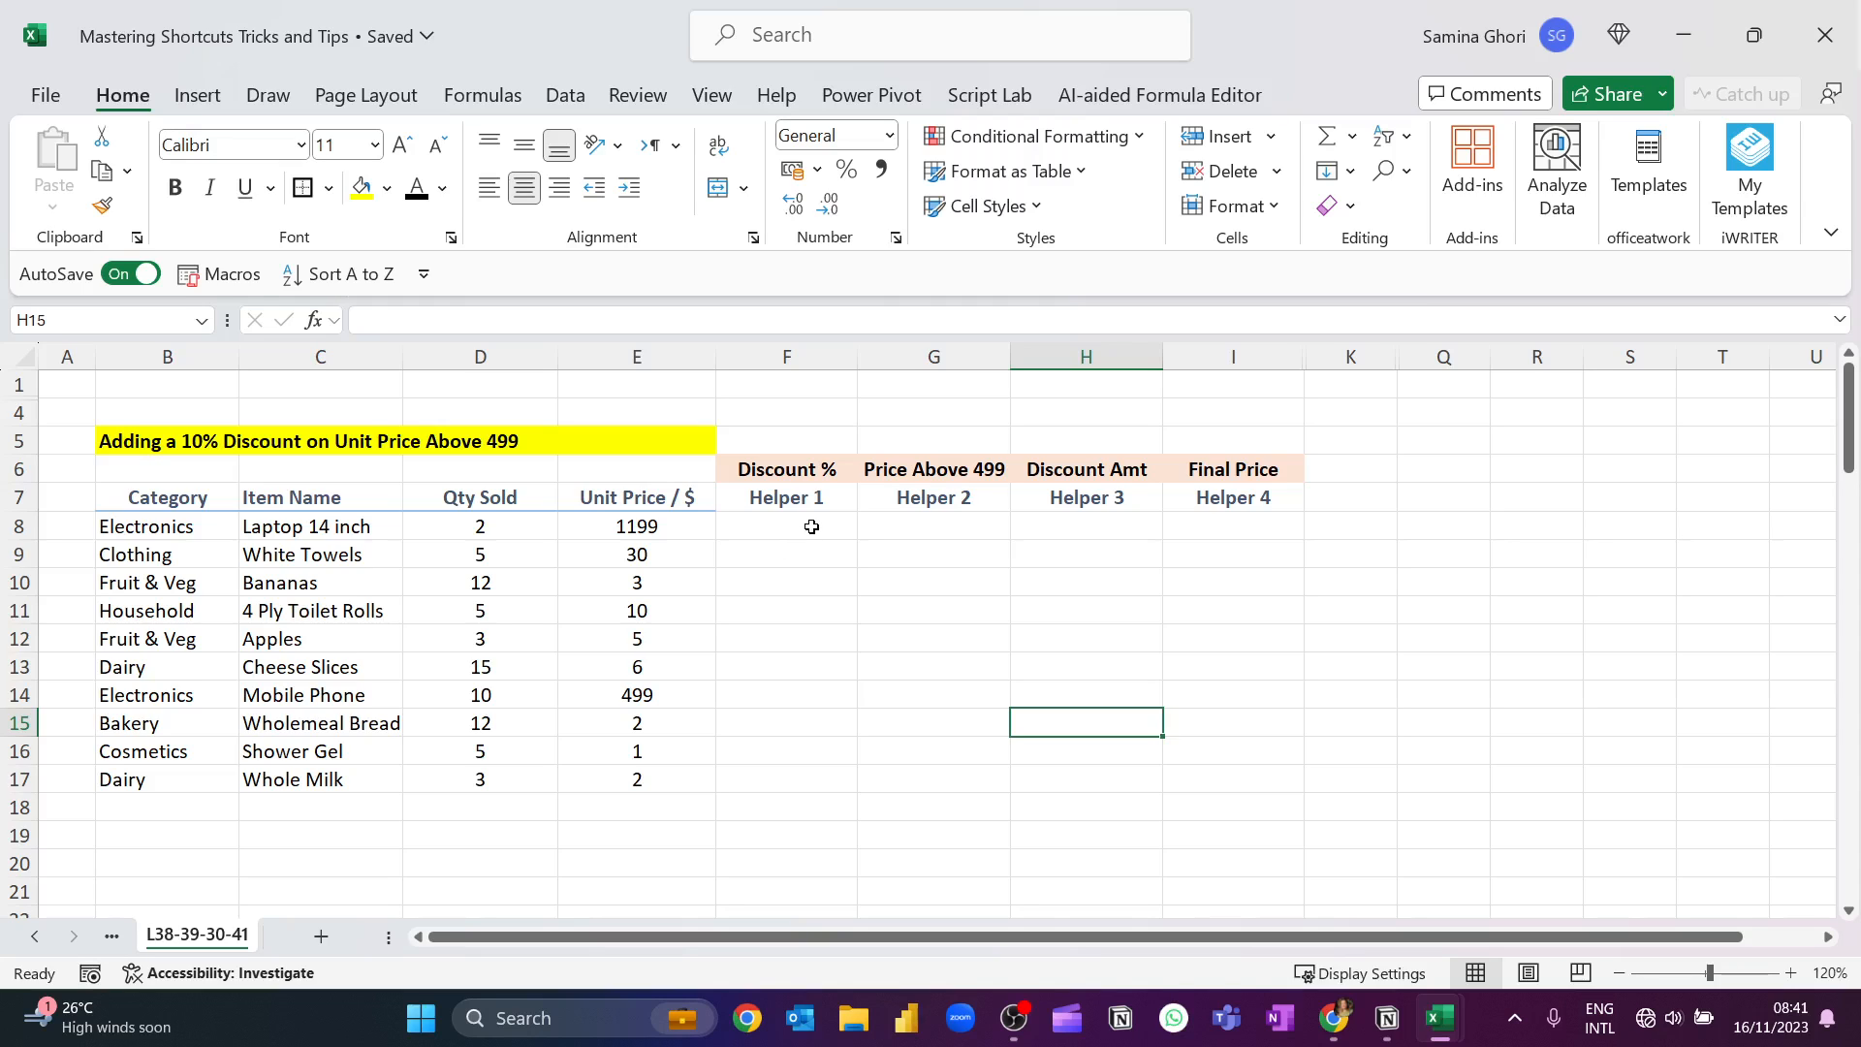
pyautogui.click(804, 526)
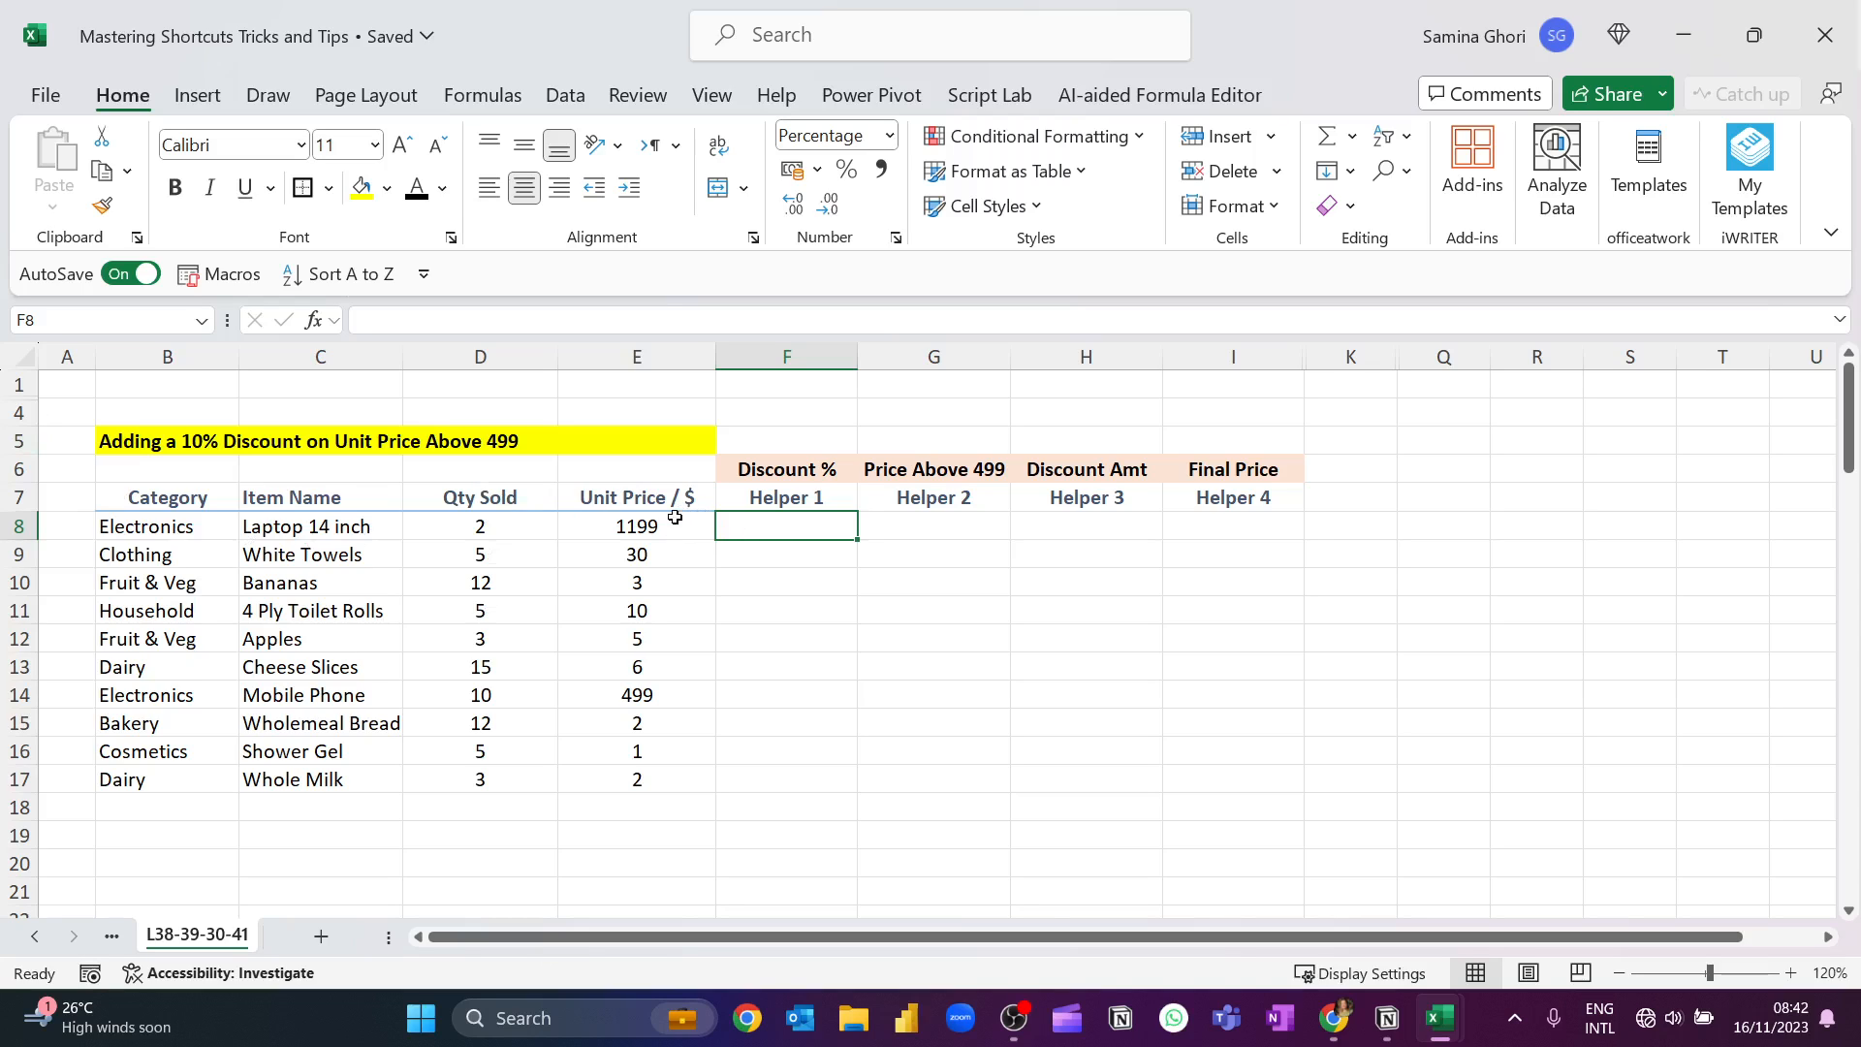
pyautogui.click(127, 450)
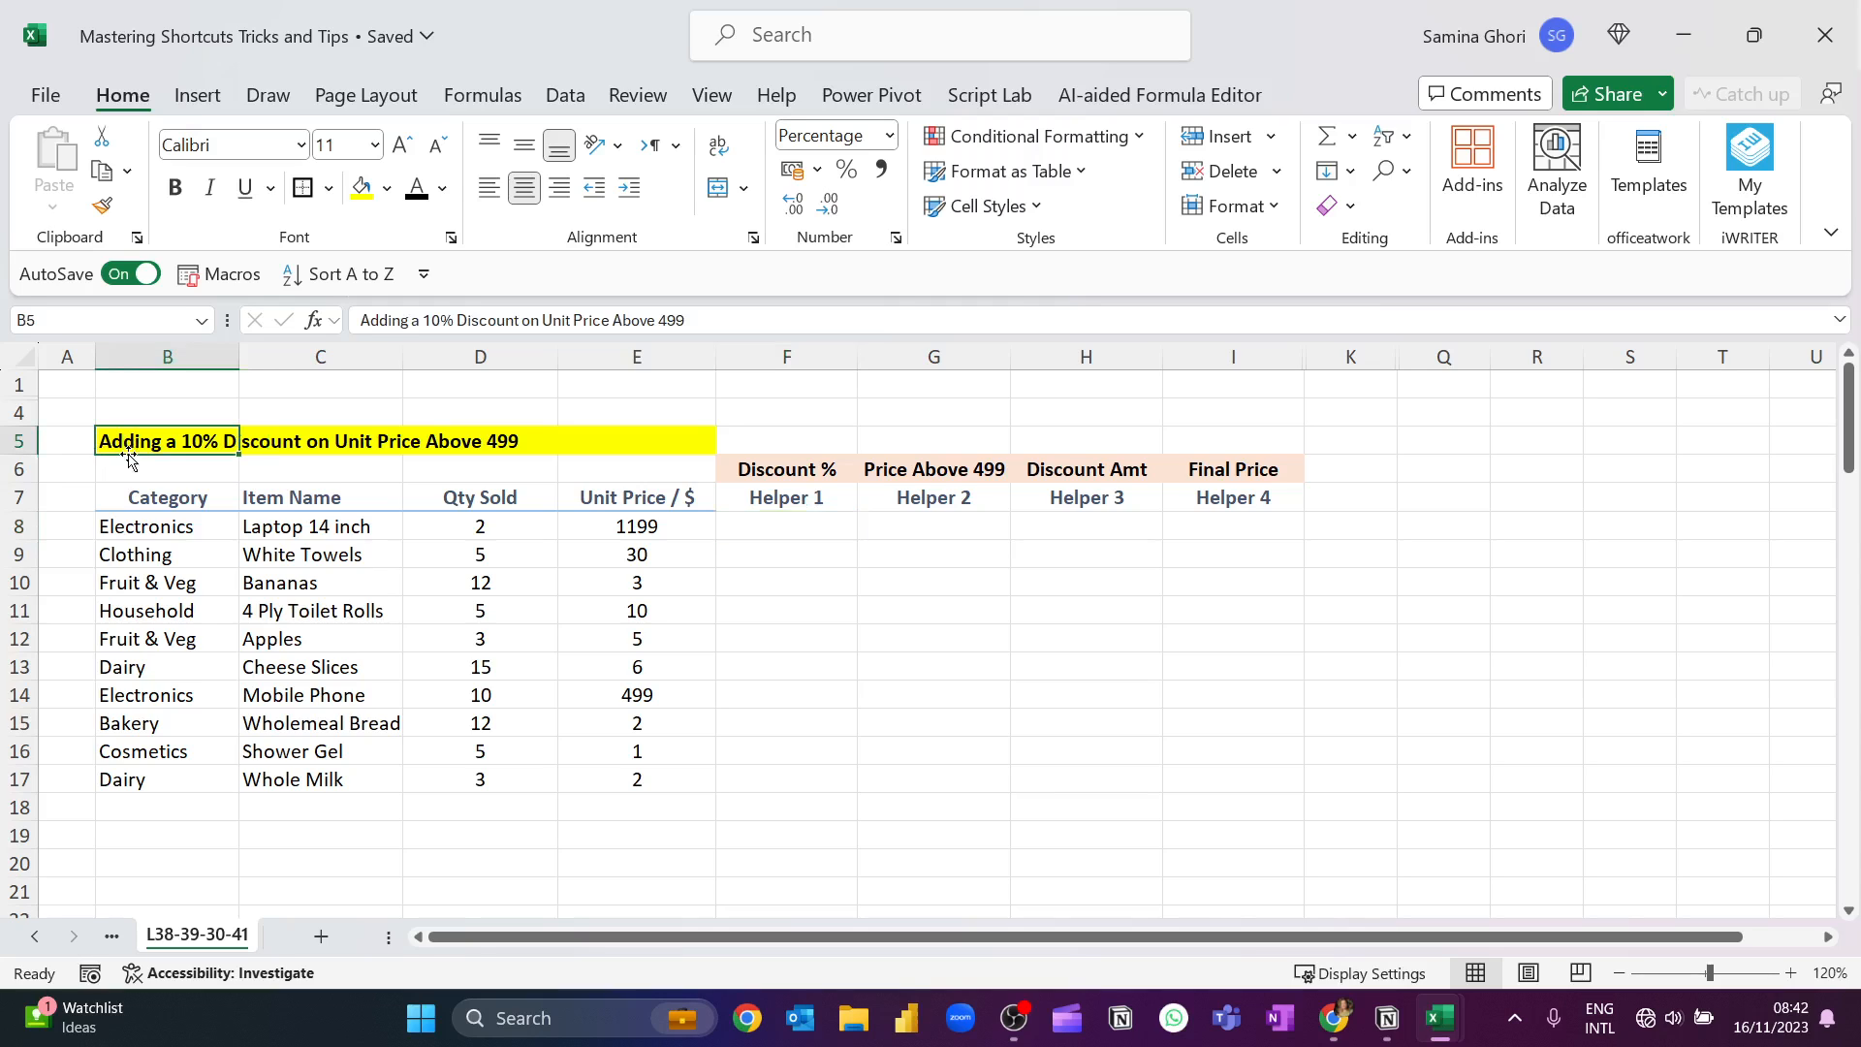
pyautogui.click(189, 611)
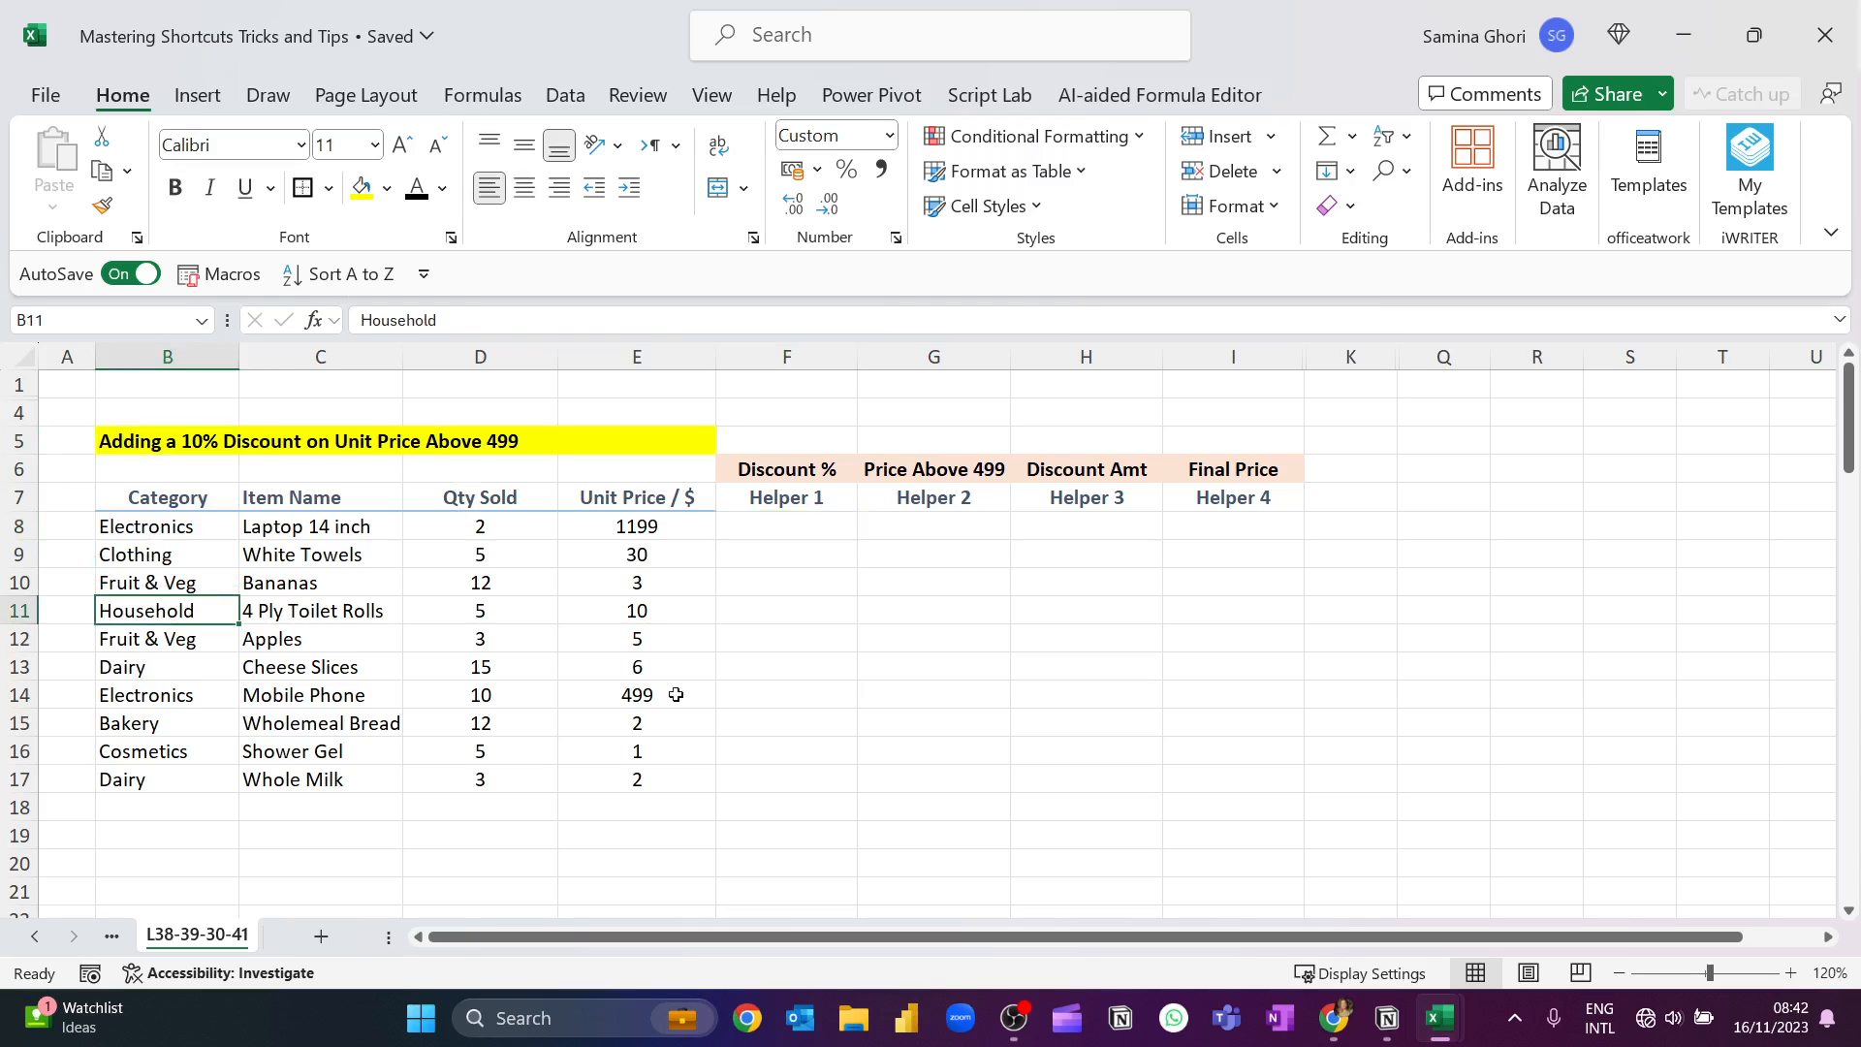
# Enter =IF(E8>=499,10%,0) in F8 to calculate the laptop's discount percentage.
pyautogui.click(773, 526)
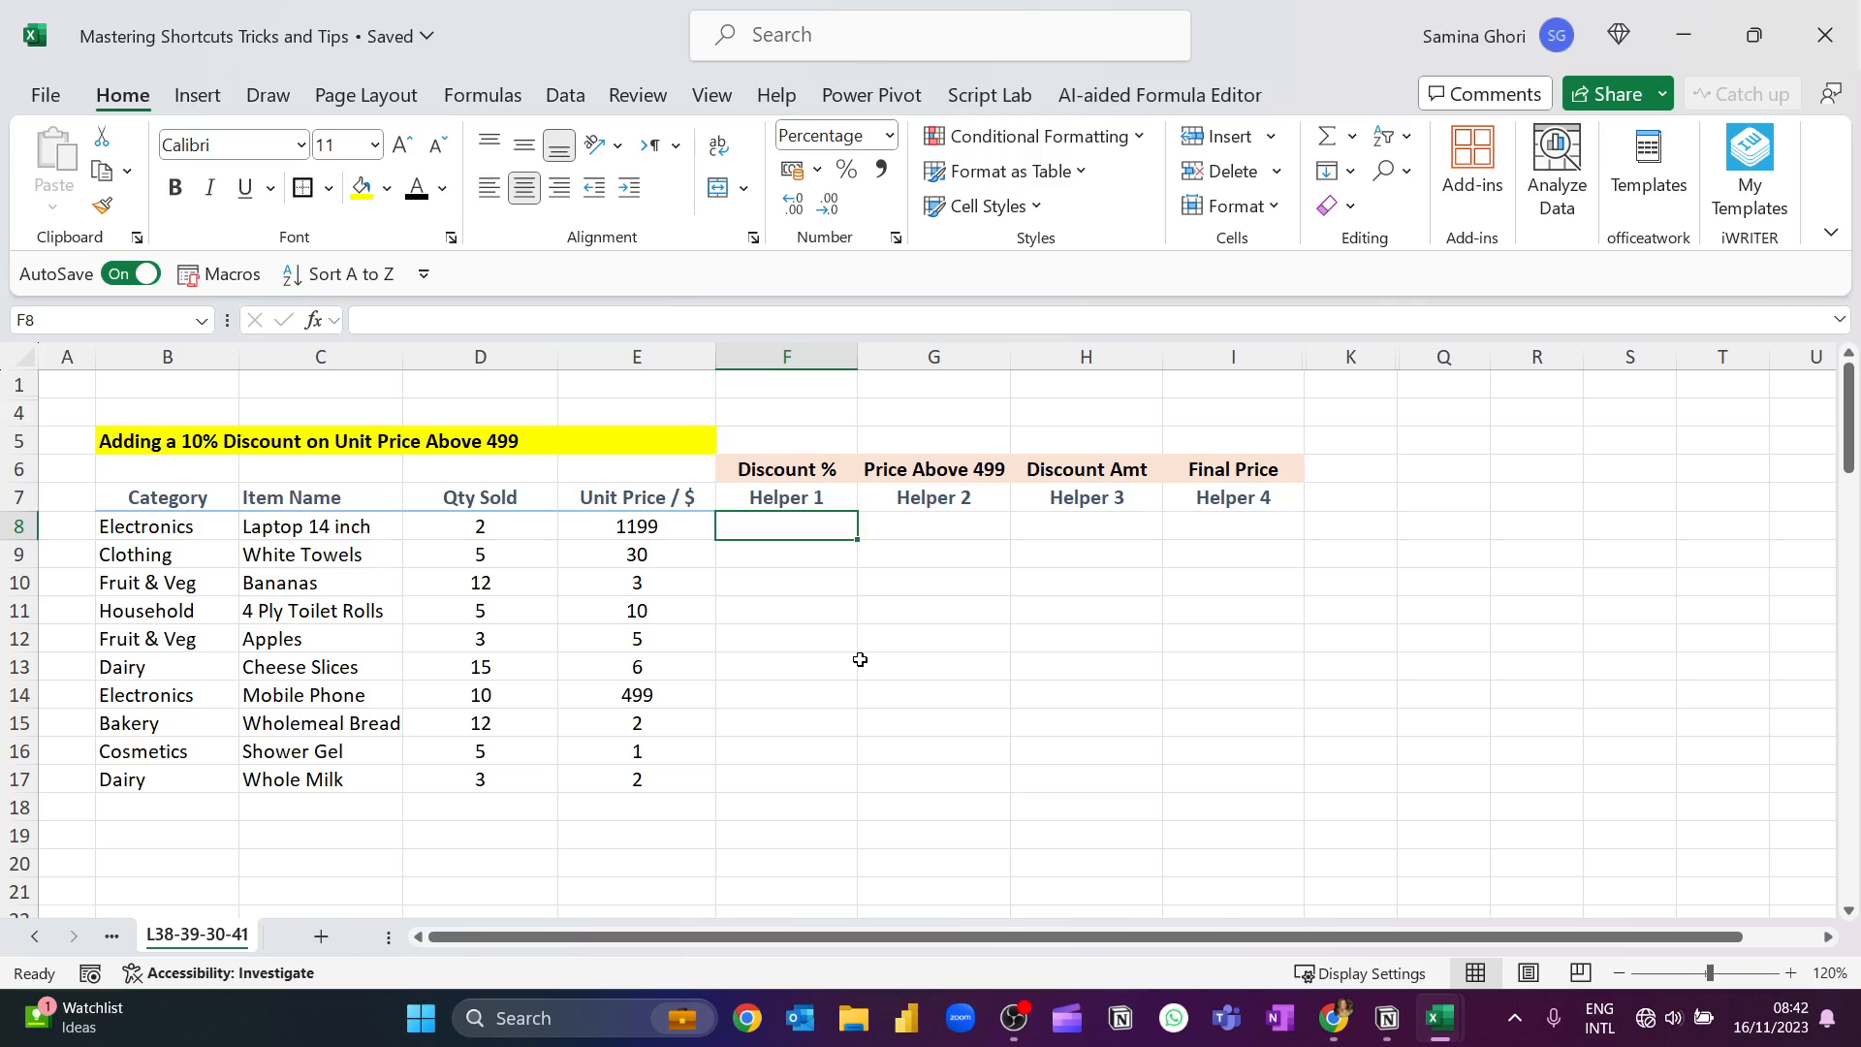
pyautogui.press('F2')
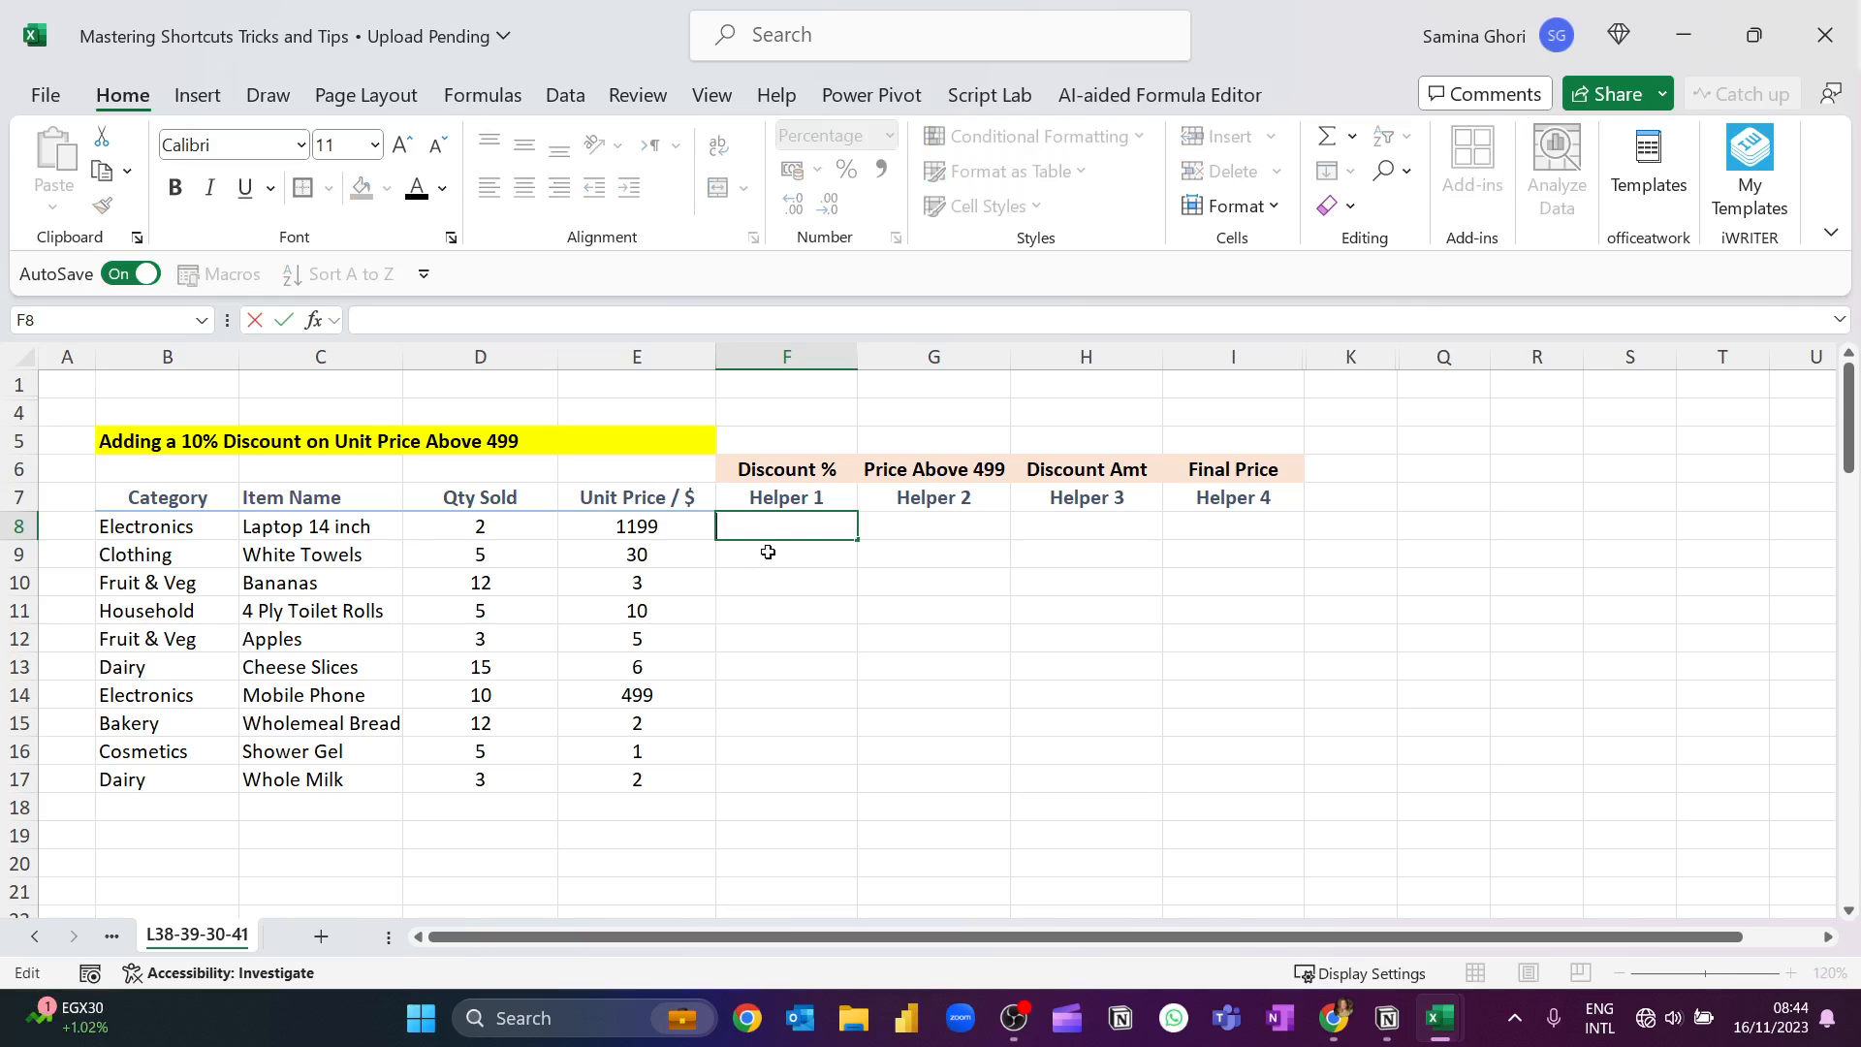
pyautogui.press('Escape')
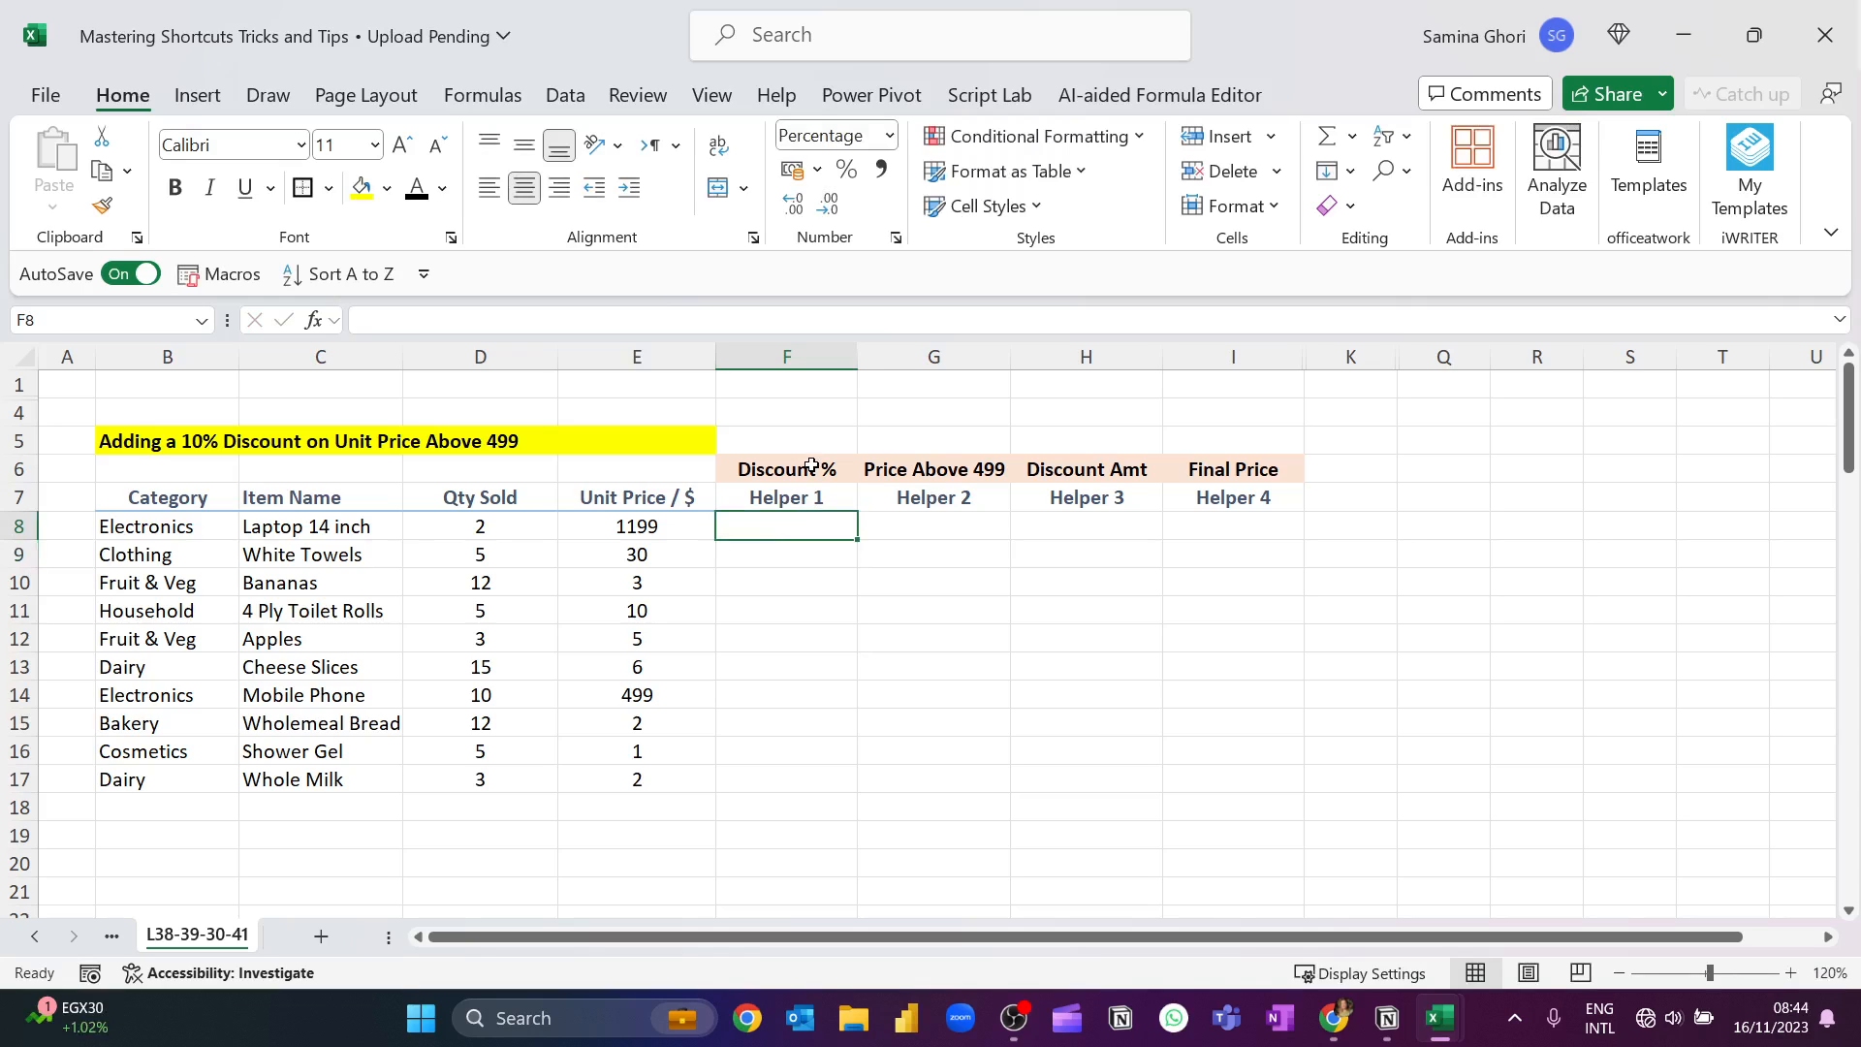
pyautogui.write('=IF')
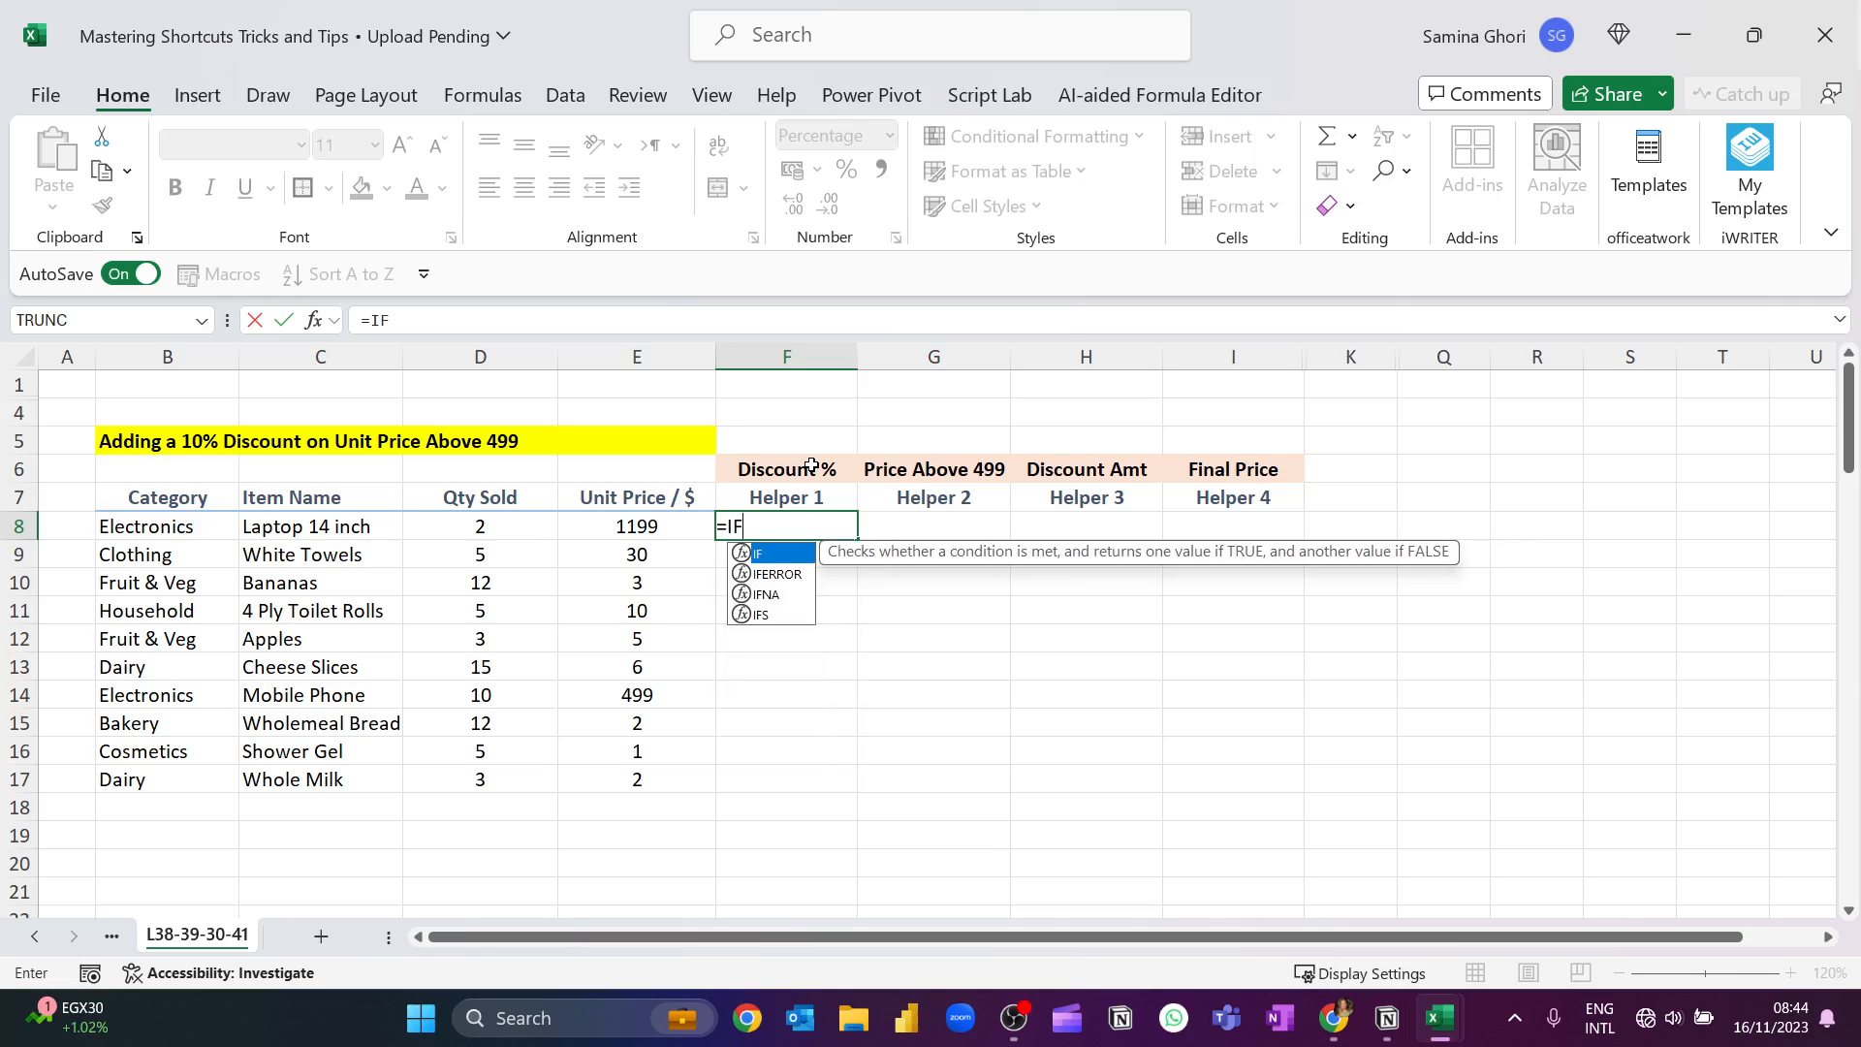
pyautogui.write('(')
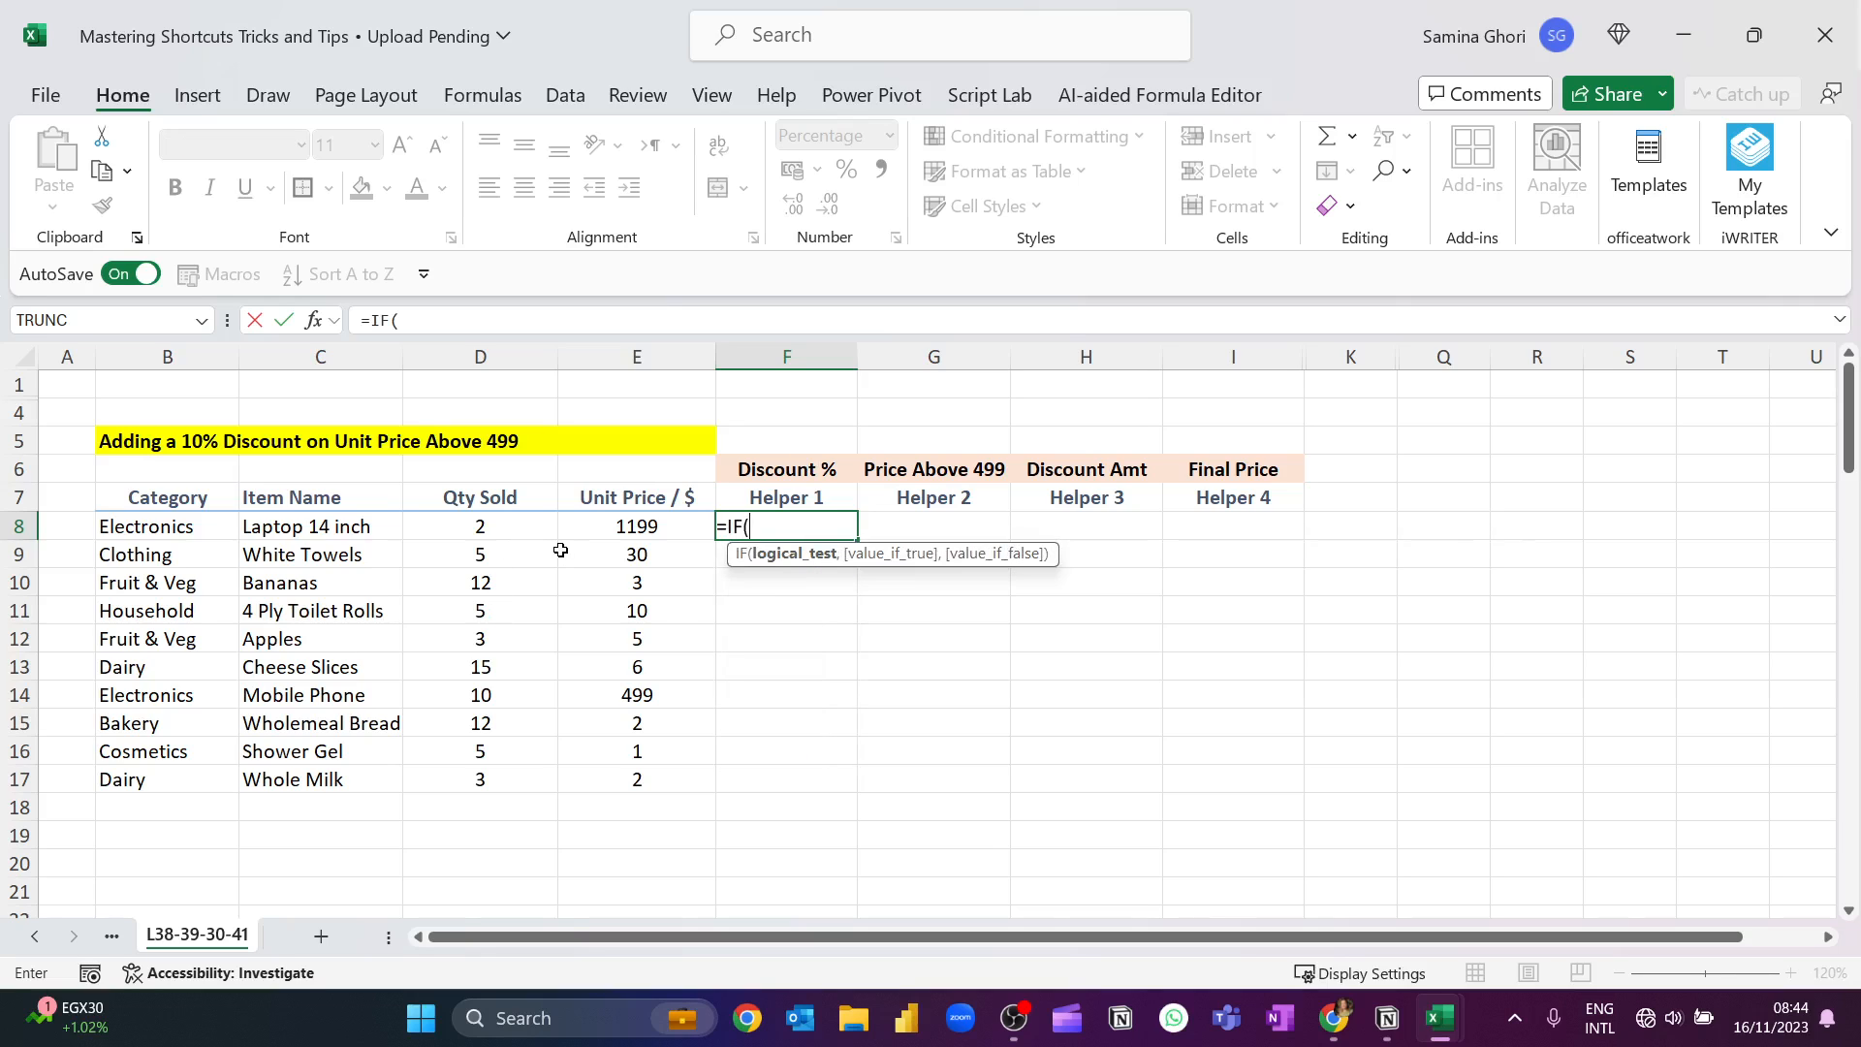
pyautogui.click(617, 529)
pyautogui.write('>')
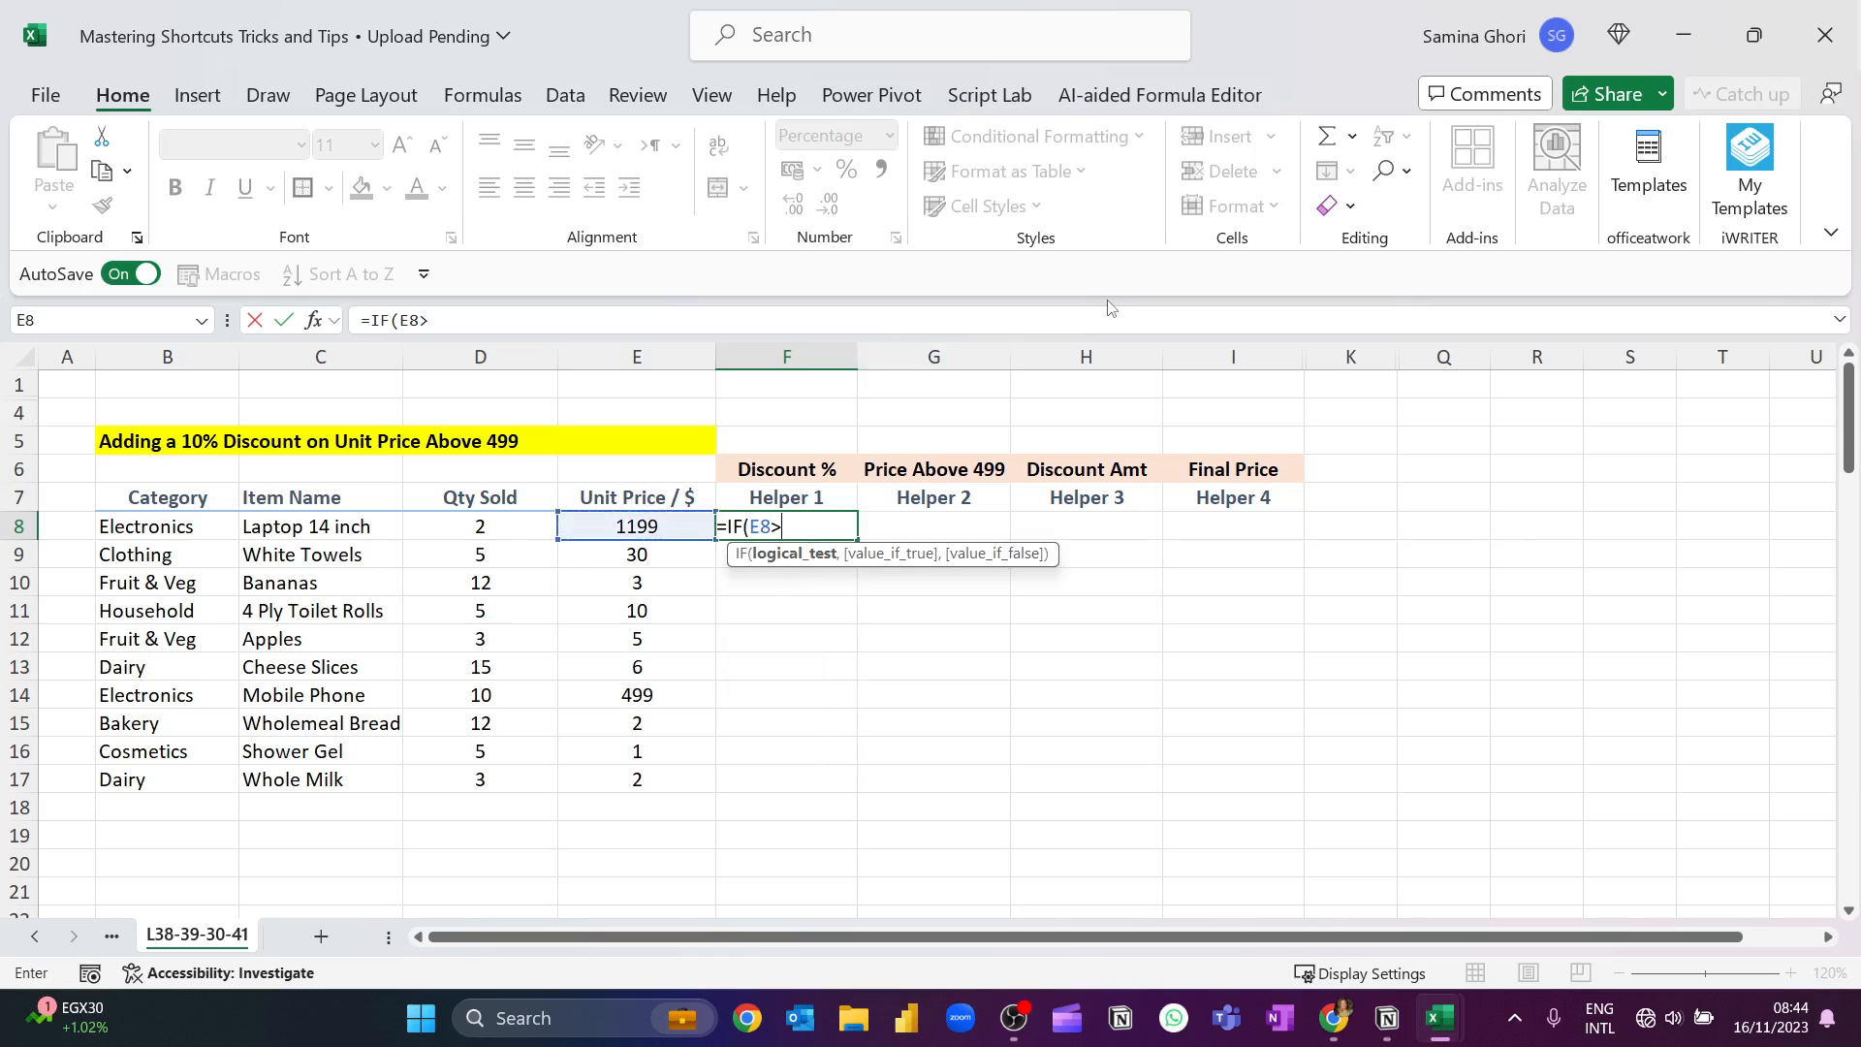
pyautogui.write('=499,10')
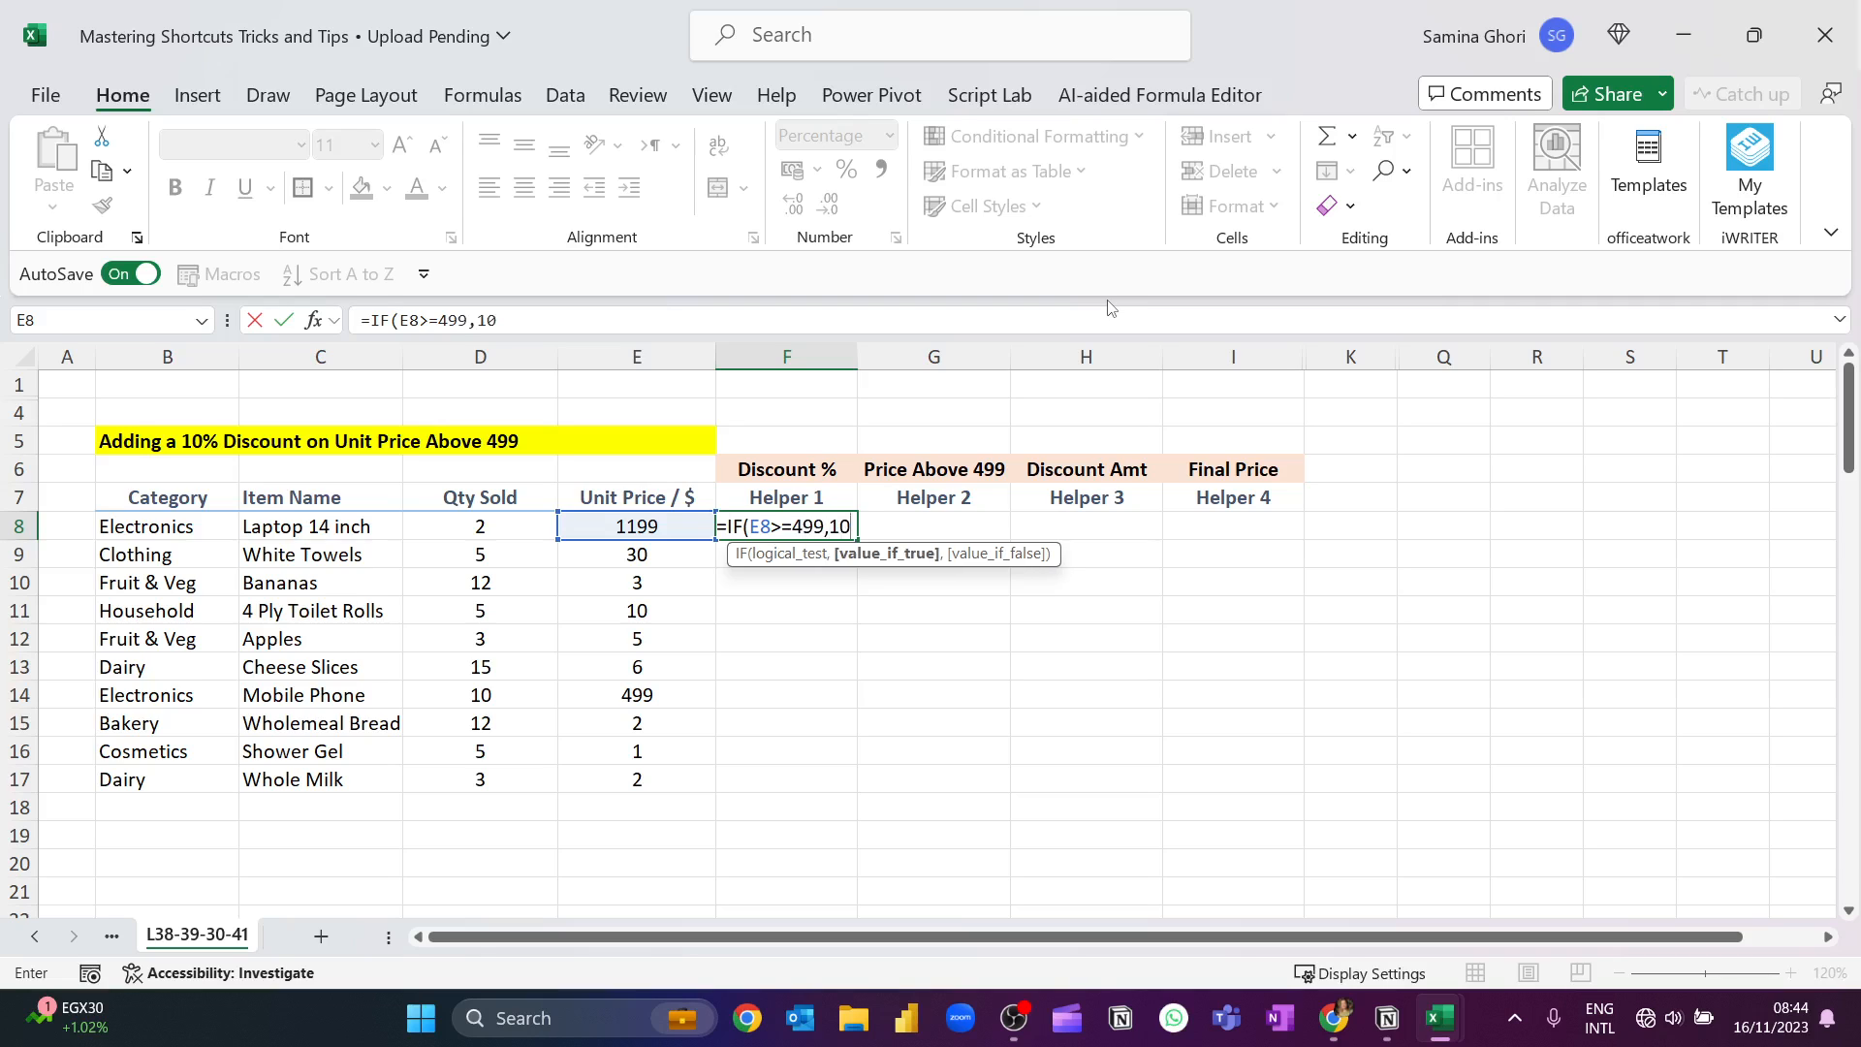
pyautogui.write('%,')
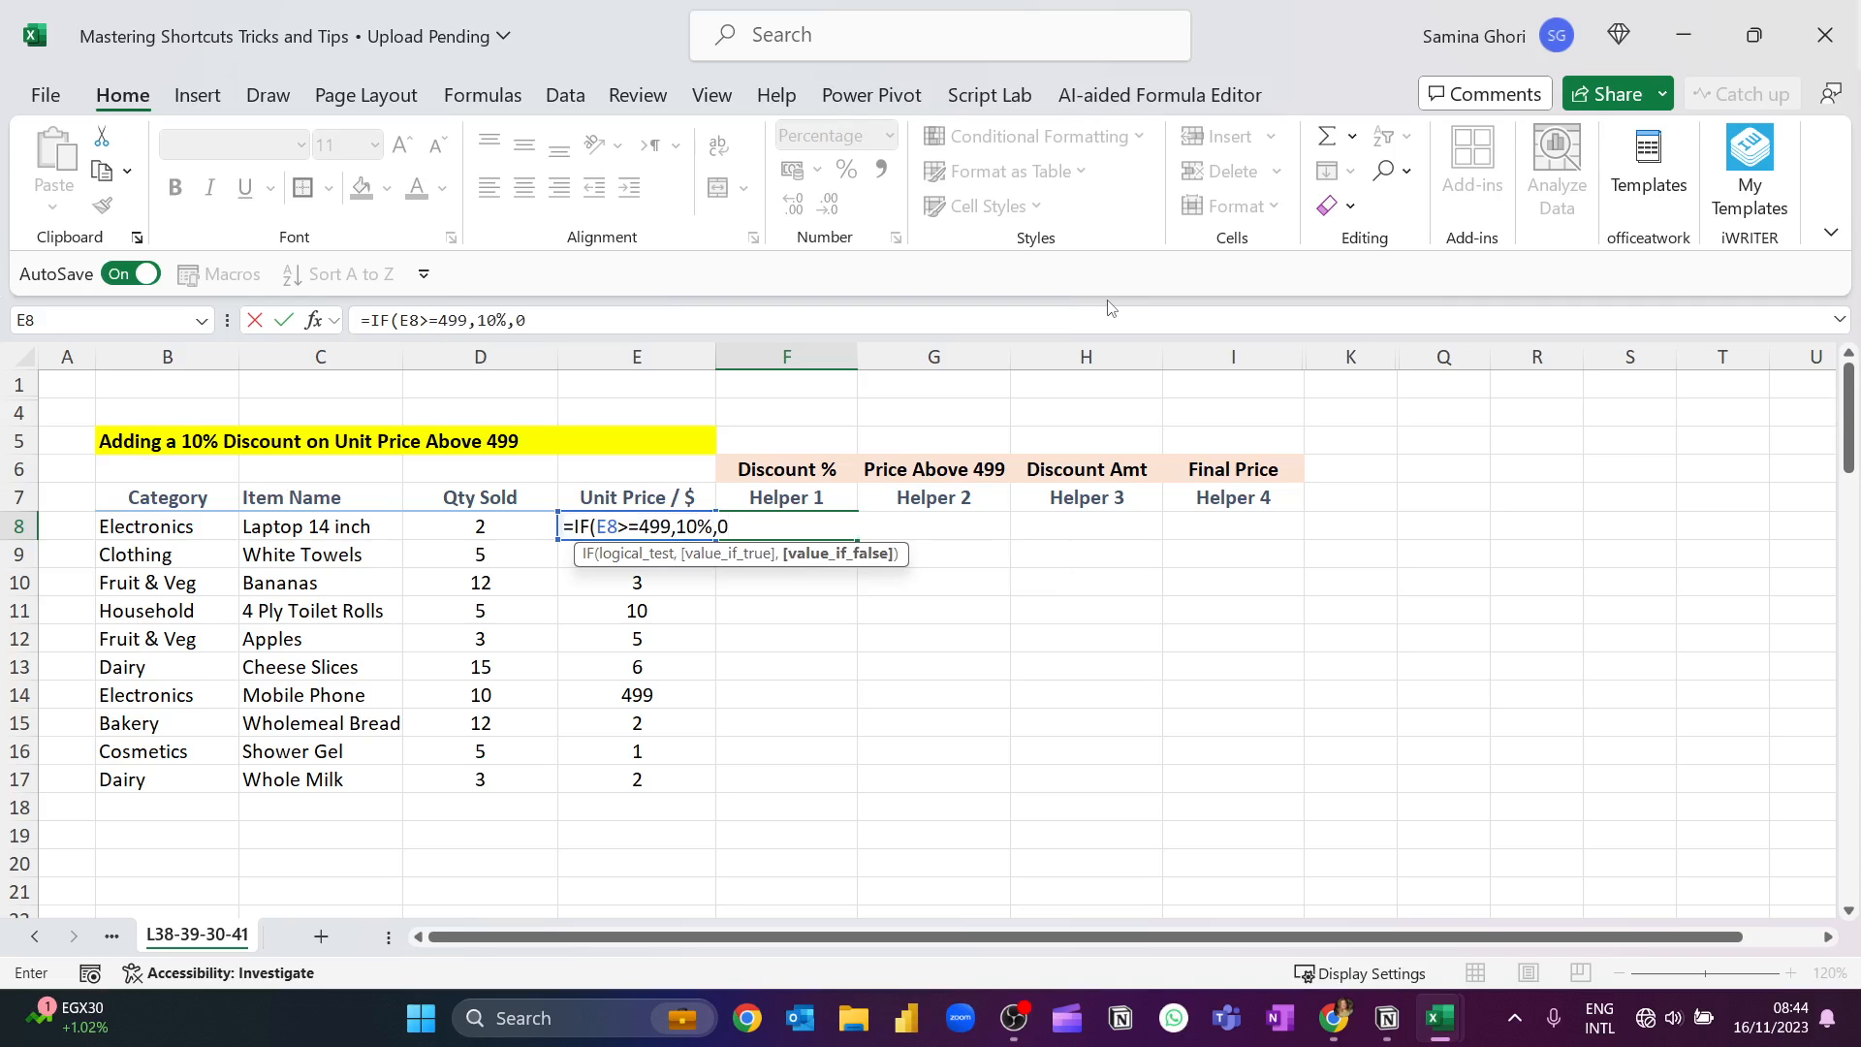
pyautogui.write('0)')
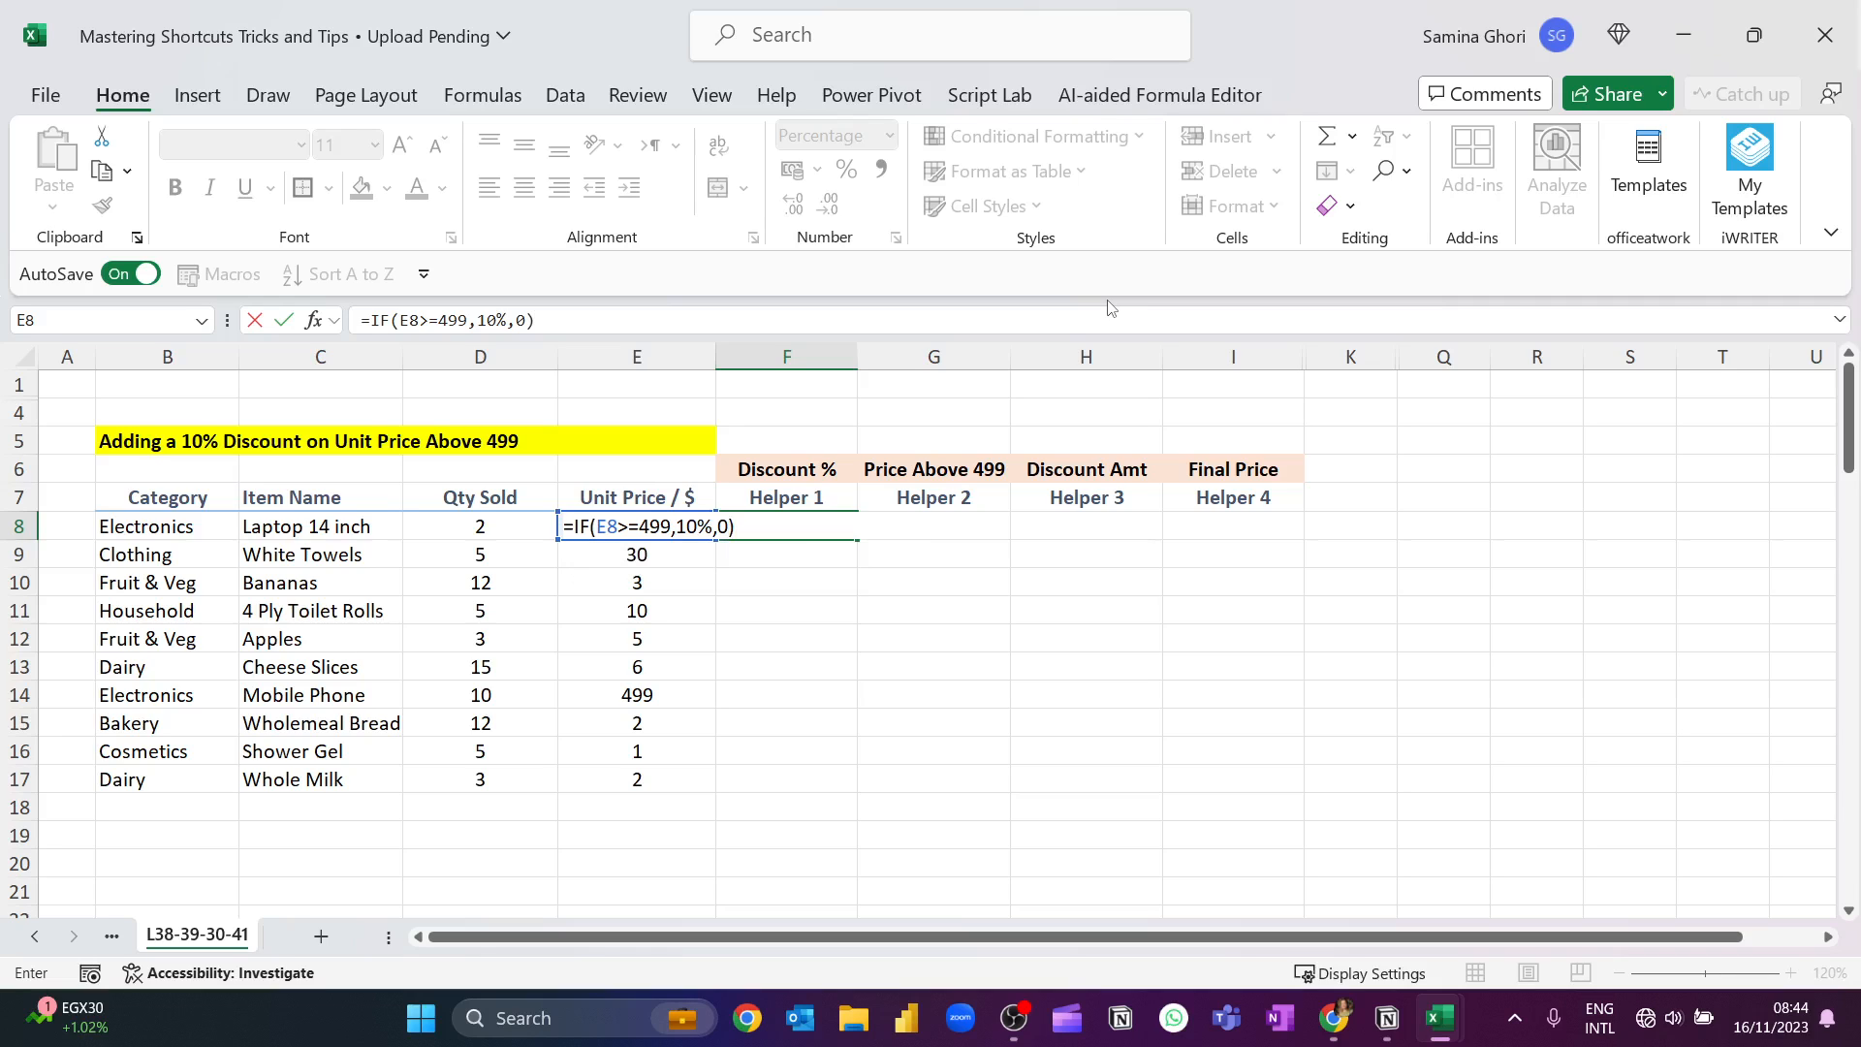
pyautogui.press('Return')
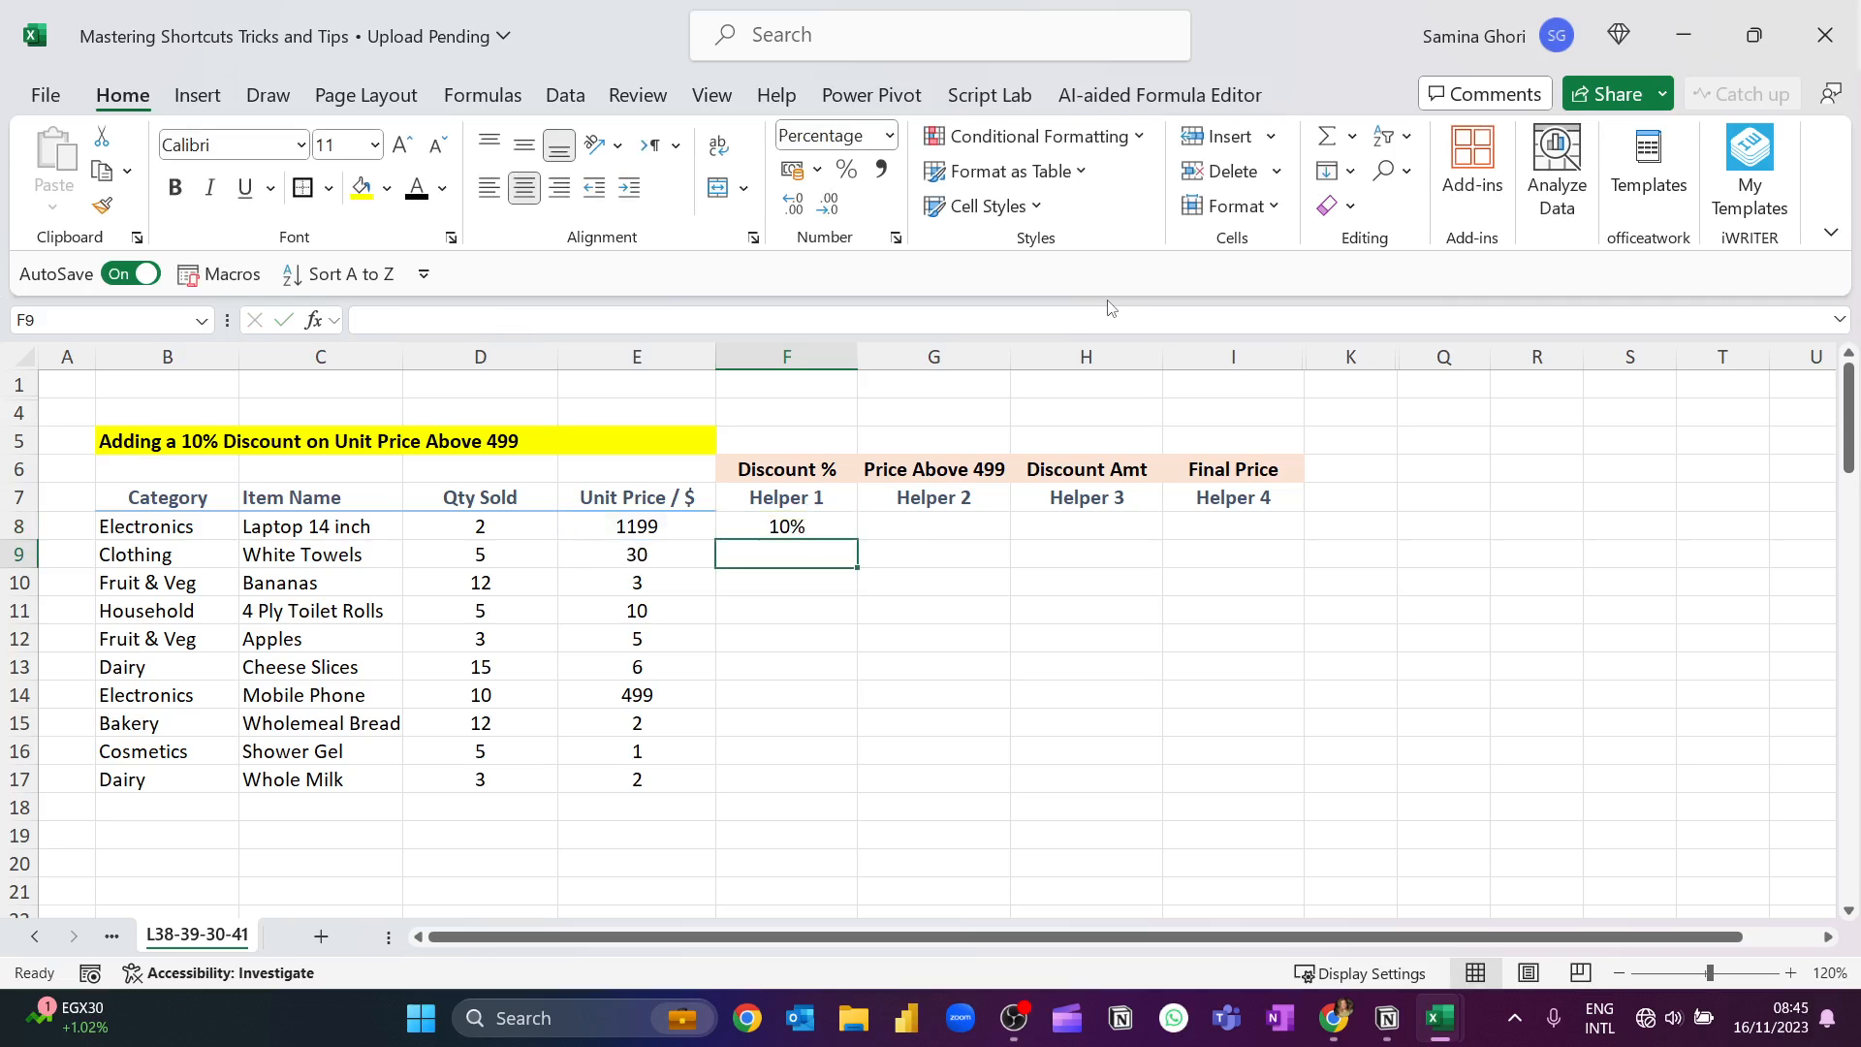
# Fill the discount percentage formula from F8 down to F17.
pyautogui.click(659, 530)
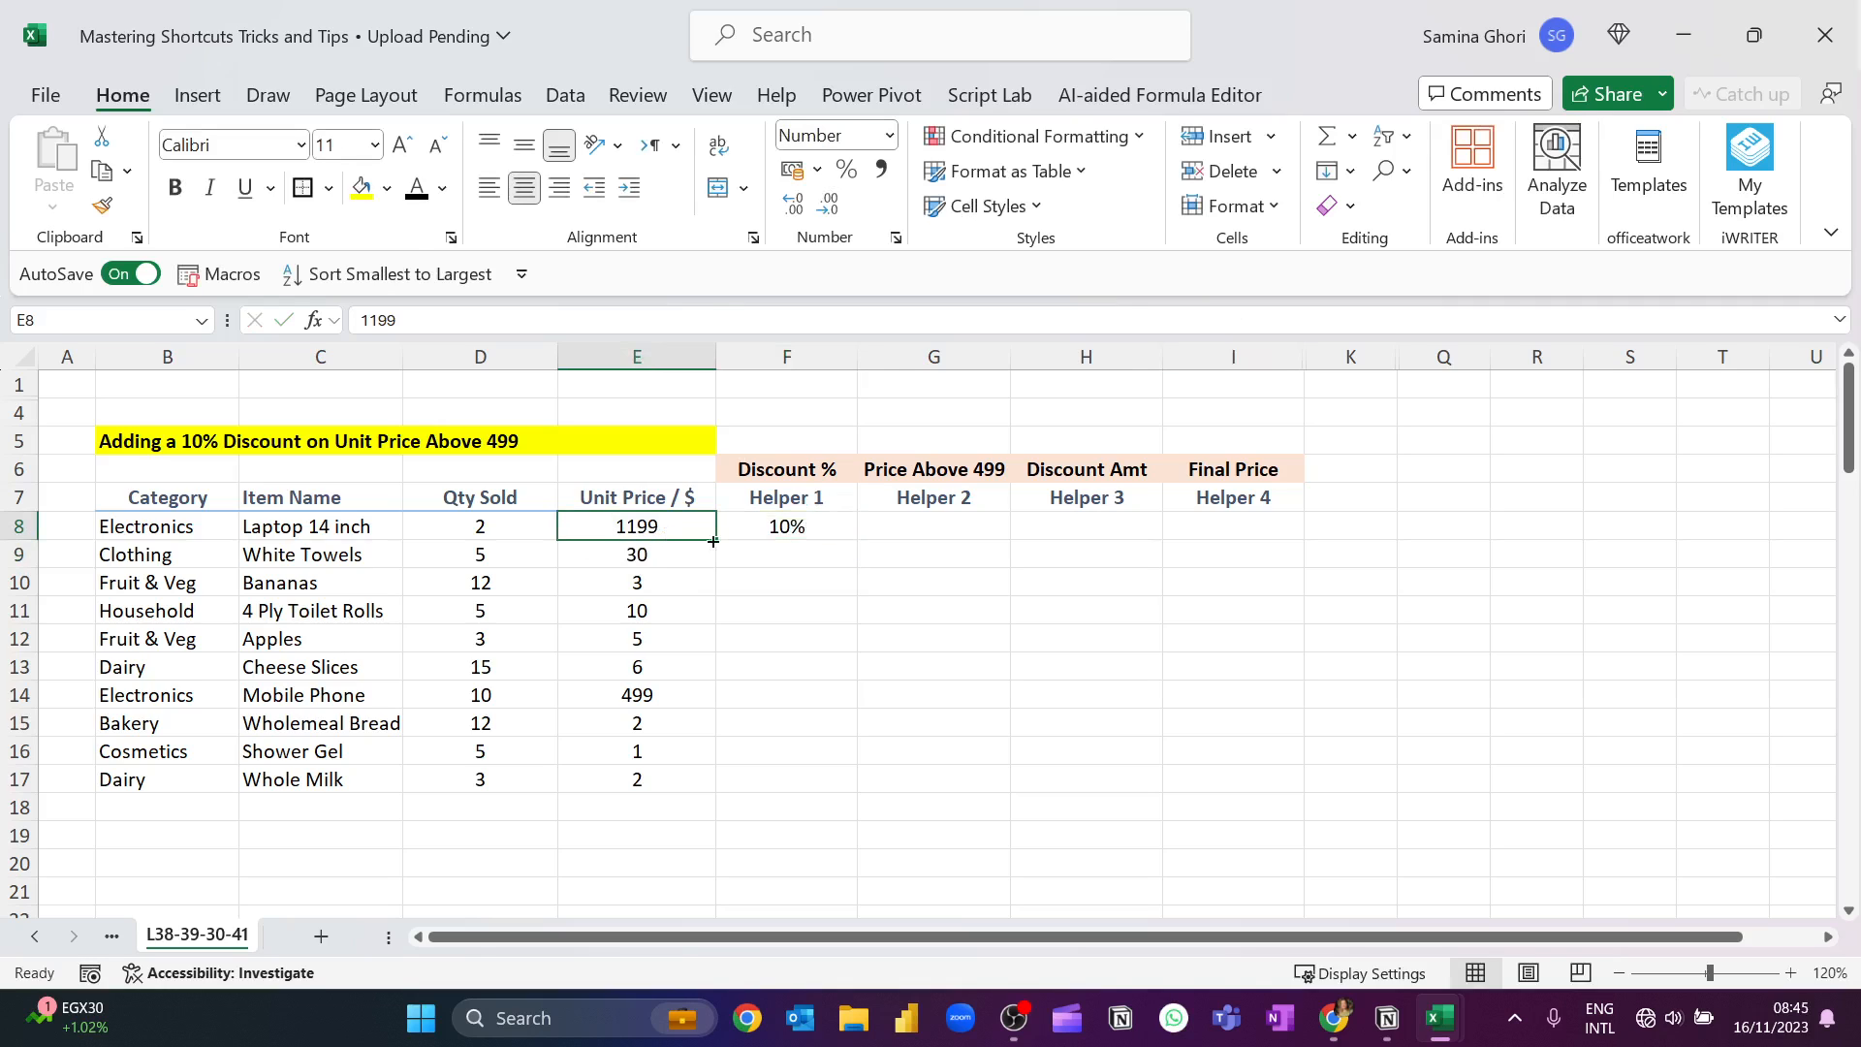
pyautogui.click(843, 530)
pyautogui.moveTo(857, 540); pyautogui.dragTo(818, 795)
# Highlight the discount percentage cells of the mobile phone and the laptop, F14 and F8, in yellow.
pyautogui.click(810, 695)
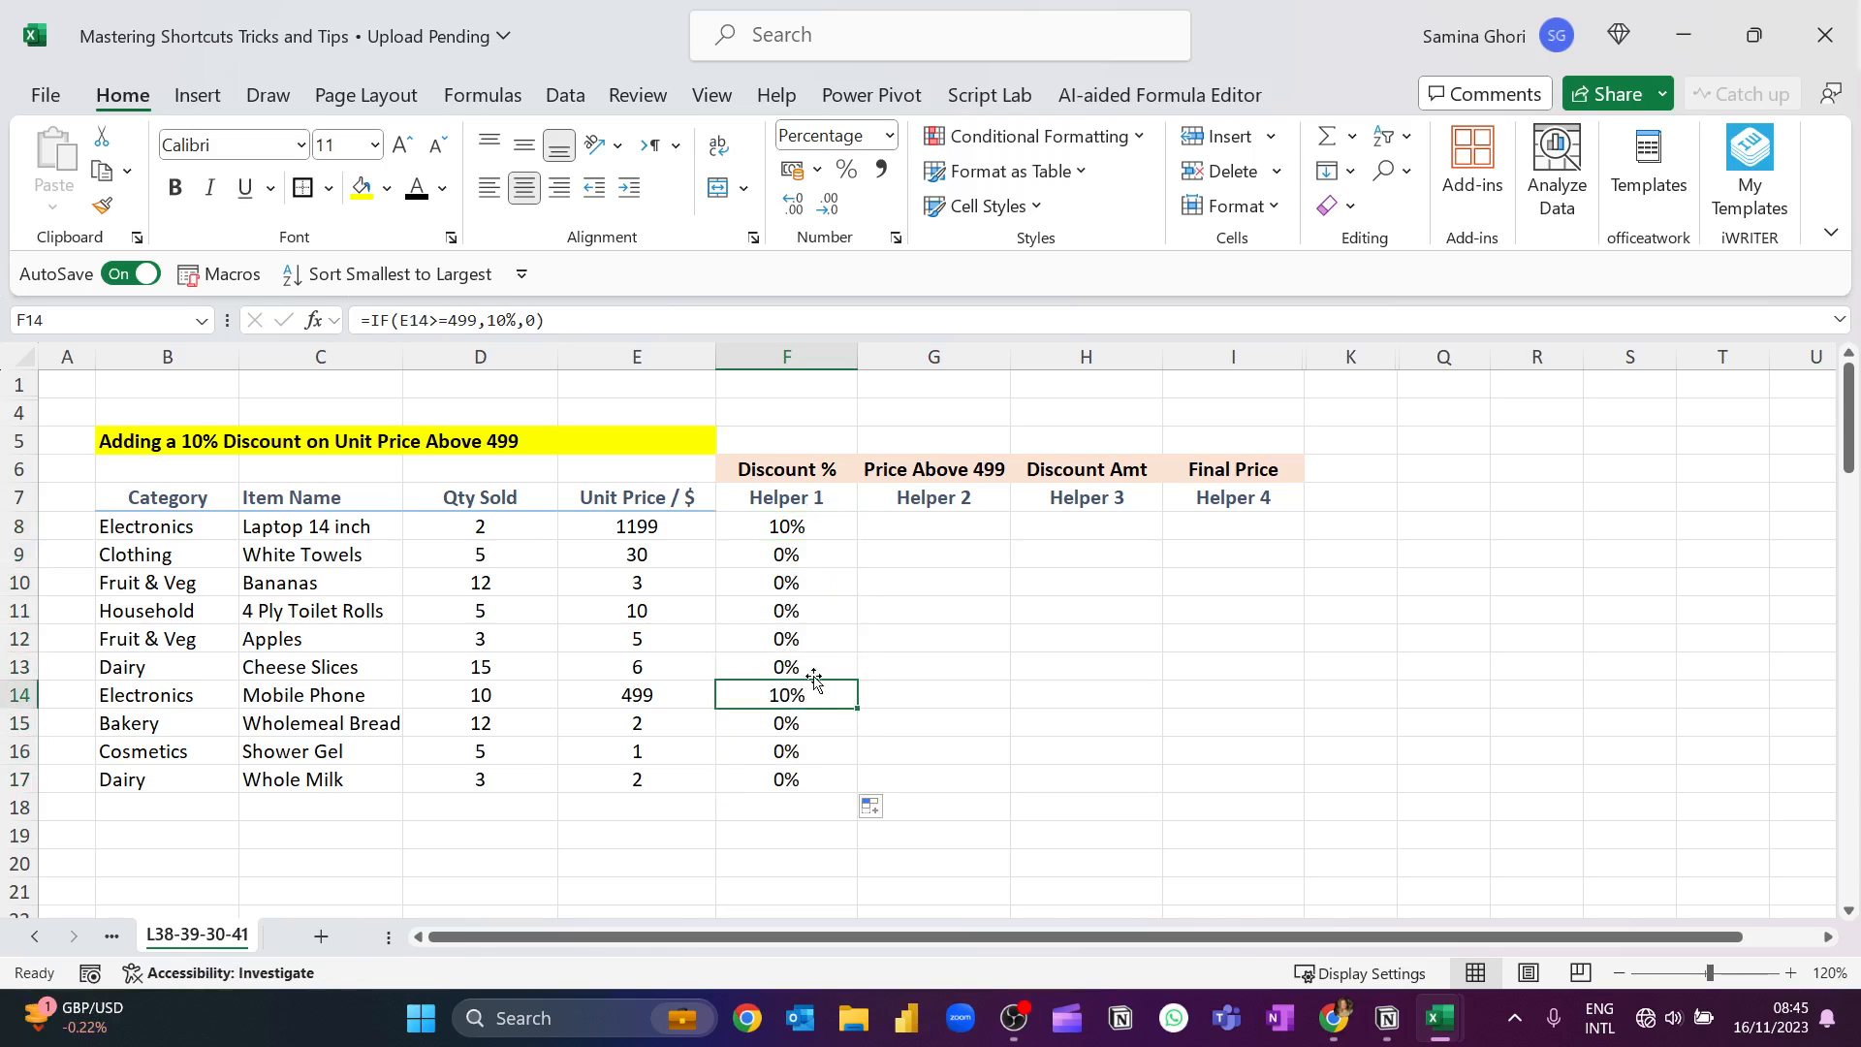
pyautogui.keyDown('ctrl'); pyautogui.click(834, 529); pyautogui.keyUp('ctrl')
pyautogui.click(363, 188)
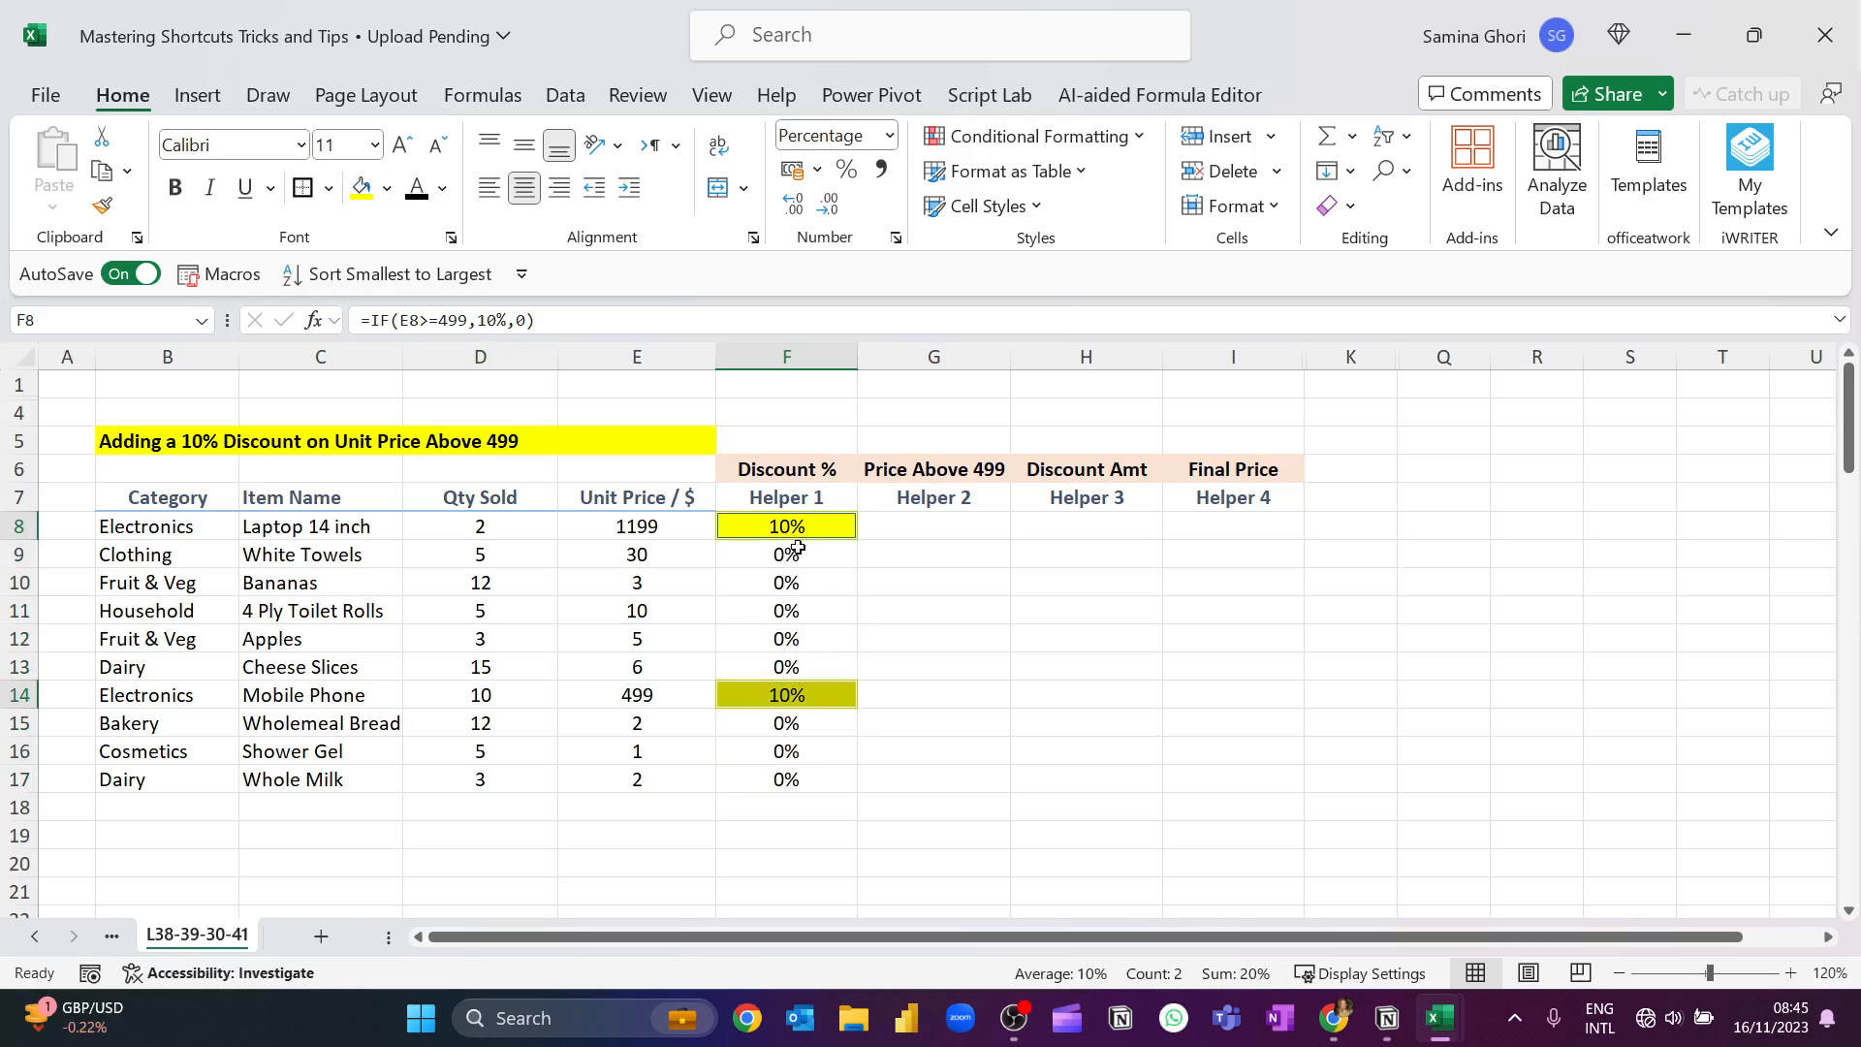
# Enter =IF(E8>=499,E8,0) in G8 under Price Above 499 and fill it down to G17.
pyautogui.click(938, 531)
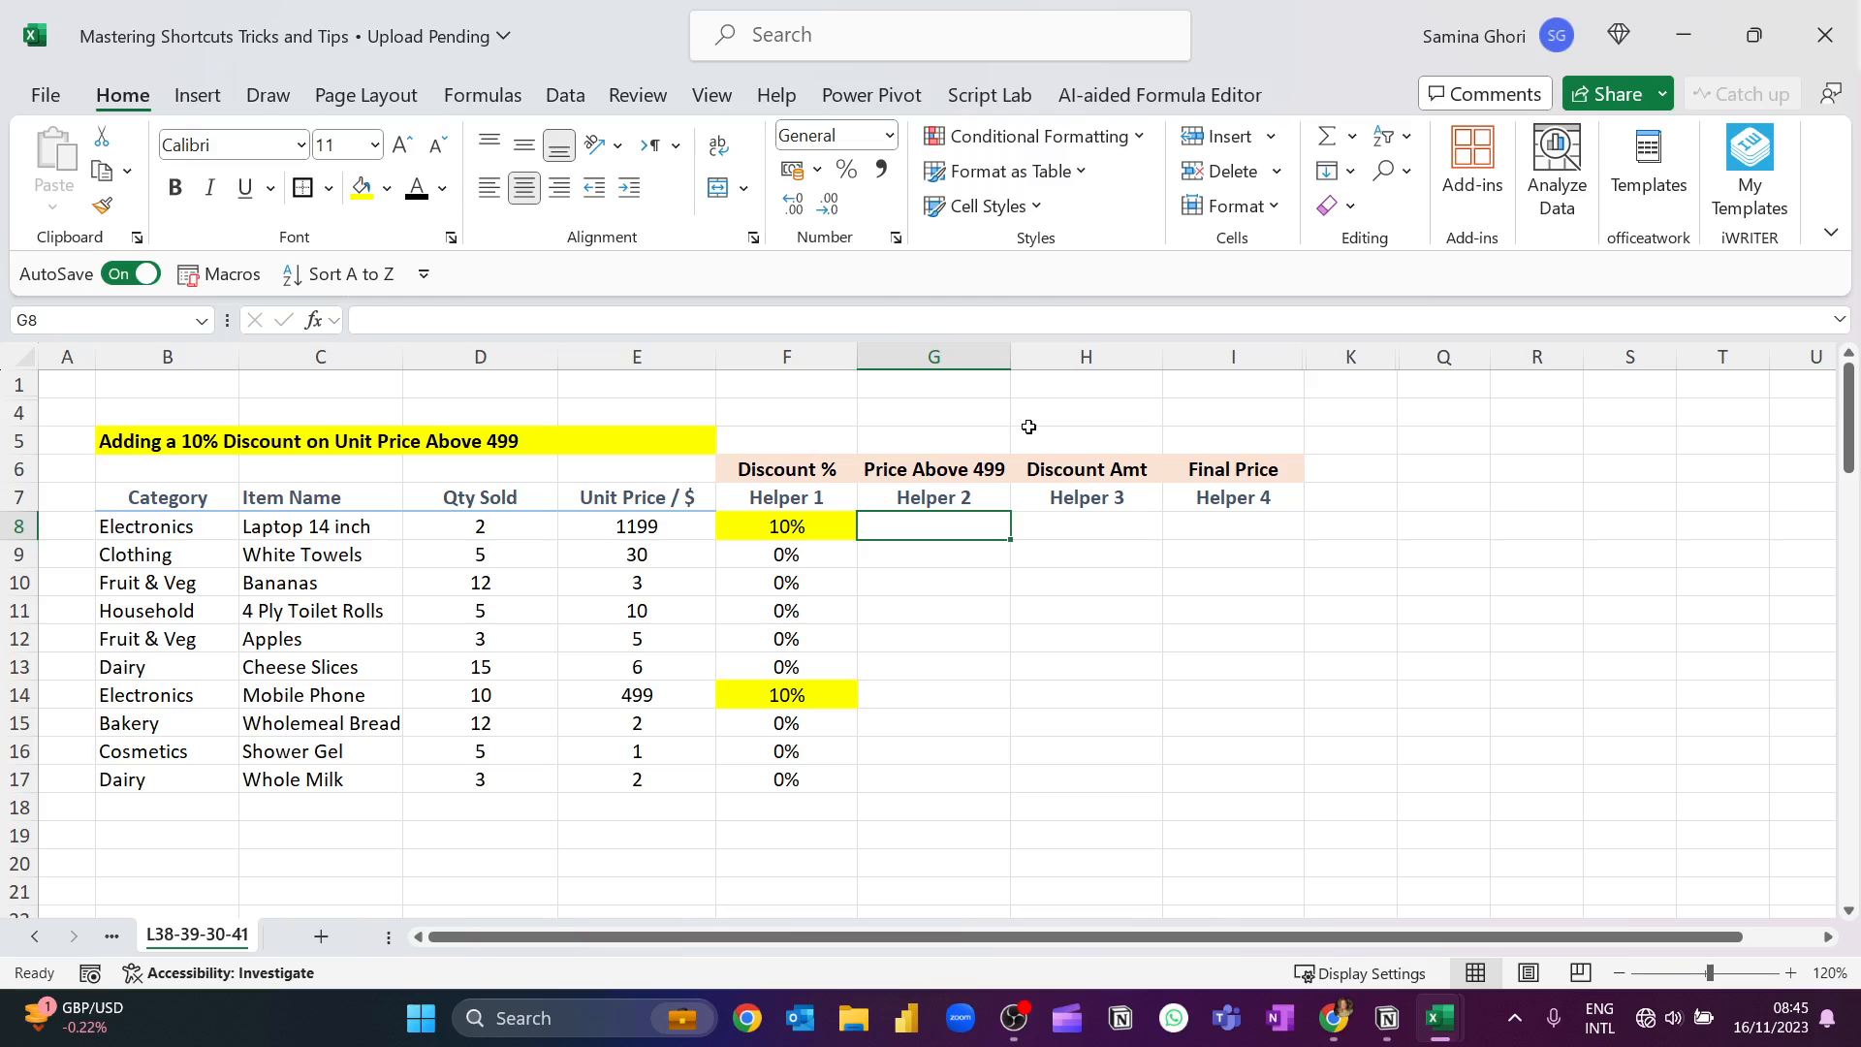
pyautogui.write('=if')
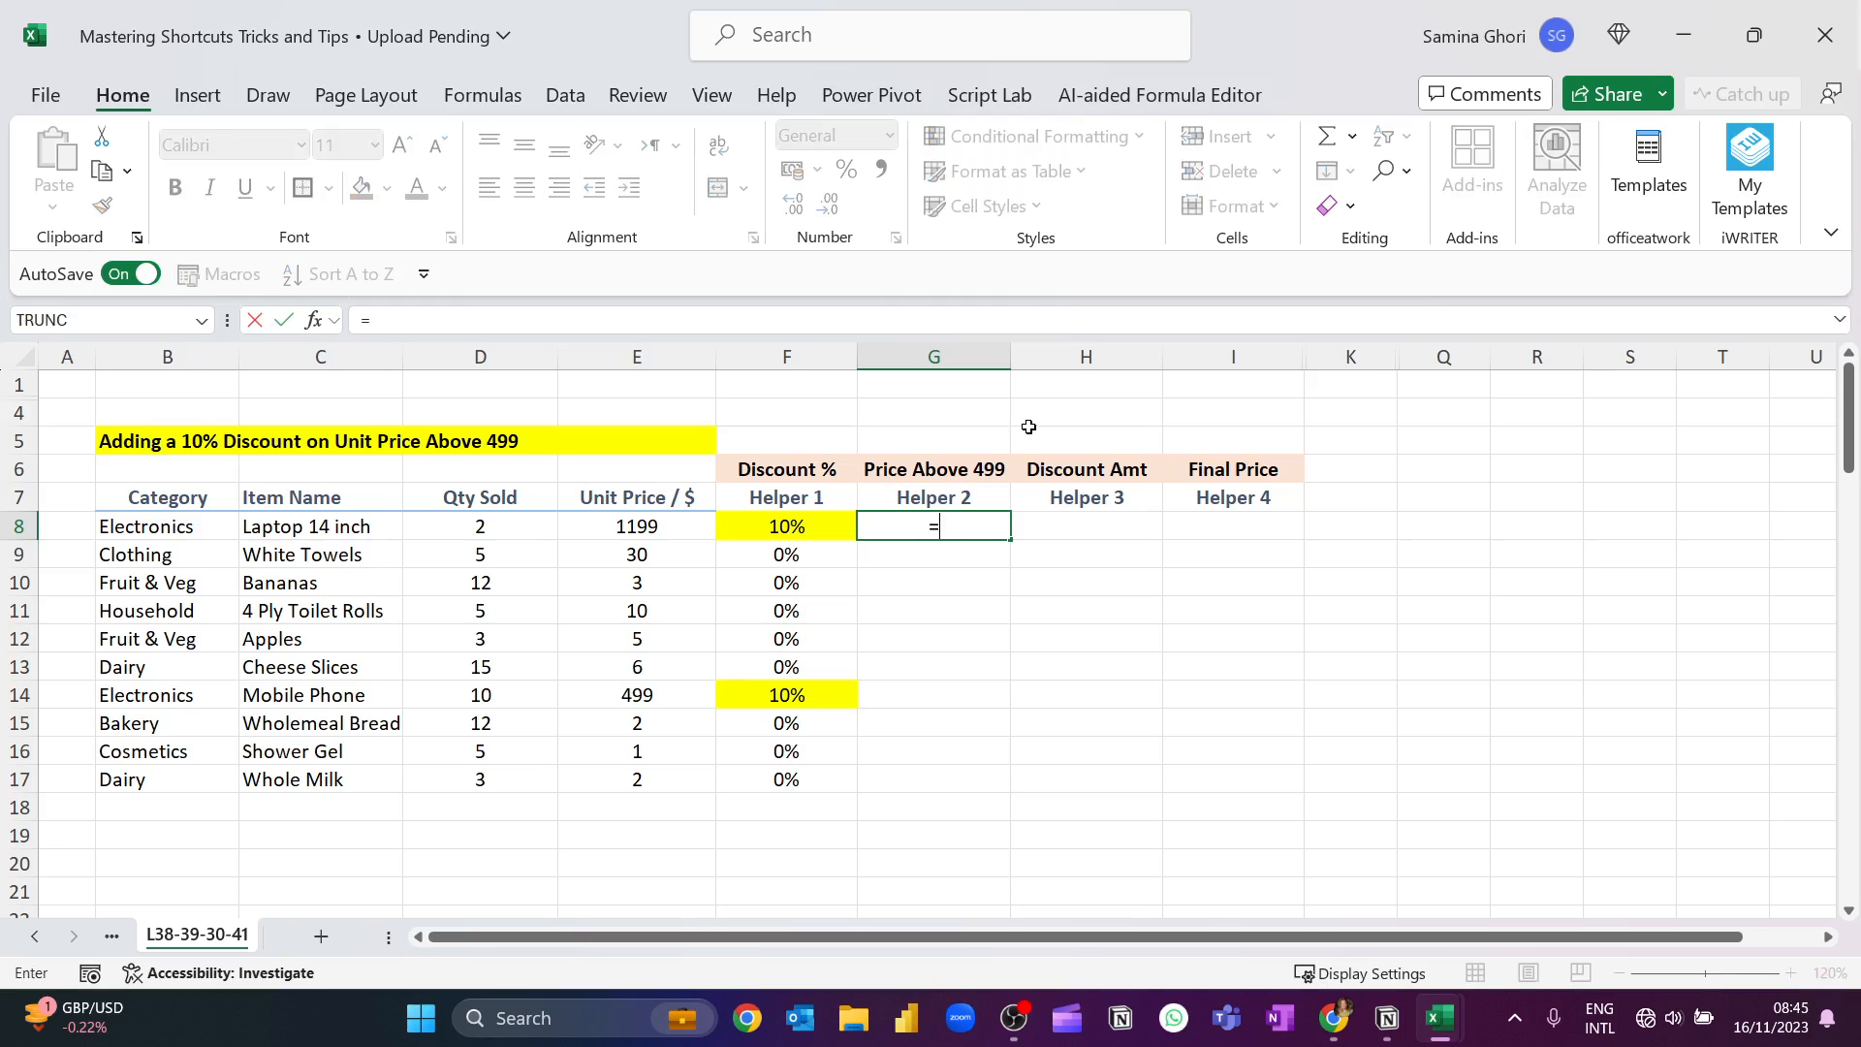
pyautogui.press('Tab')
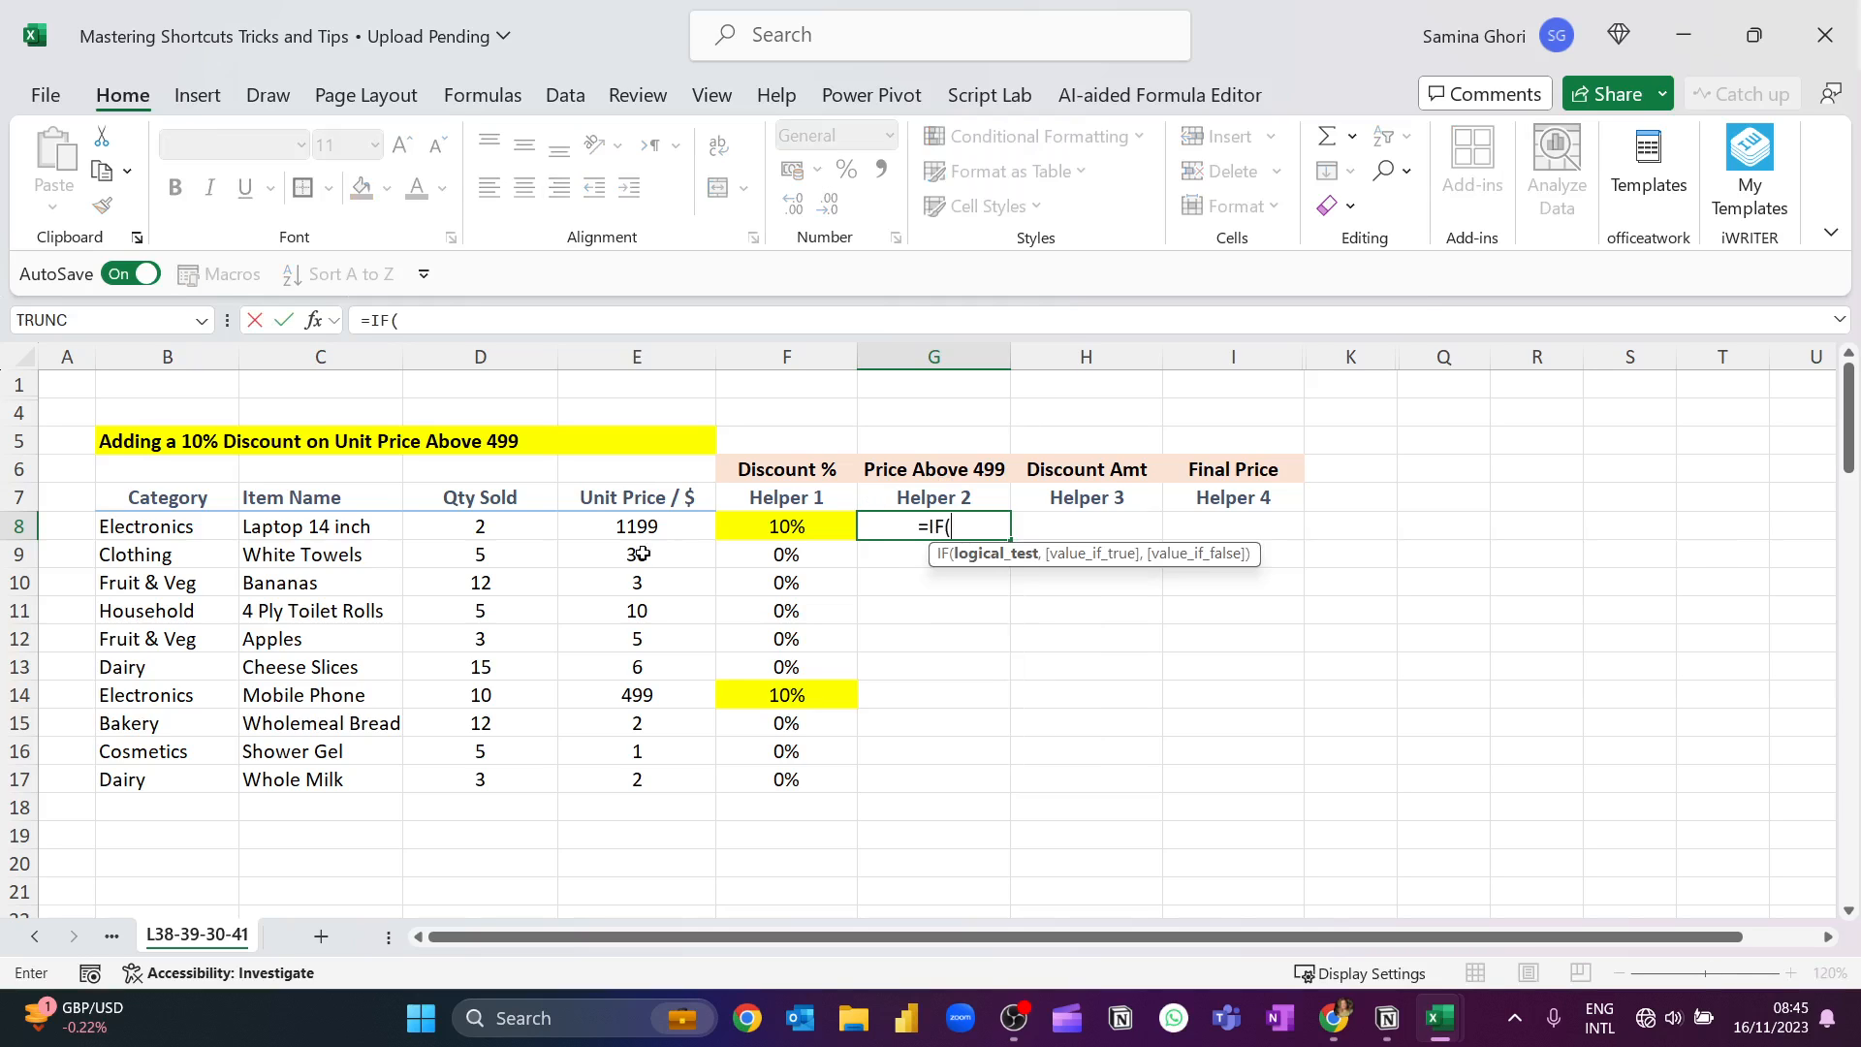
pyautogui.click(675, 524)
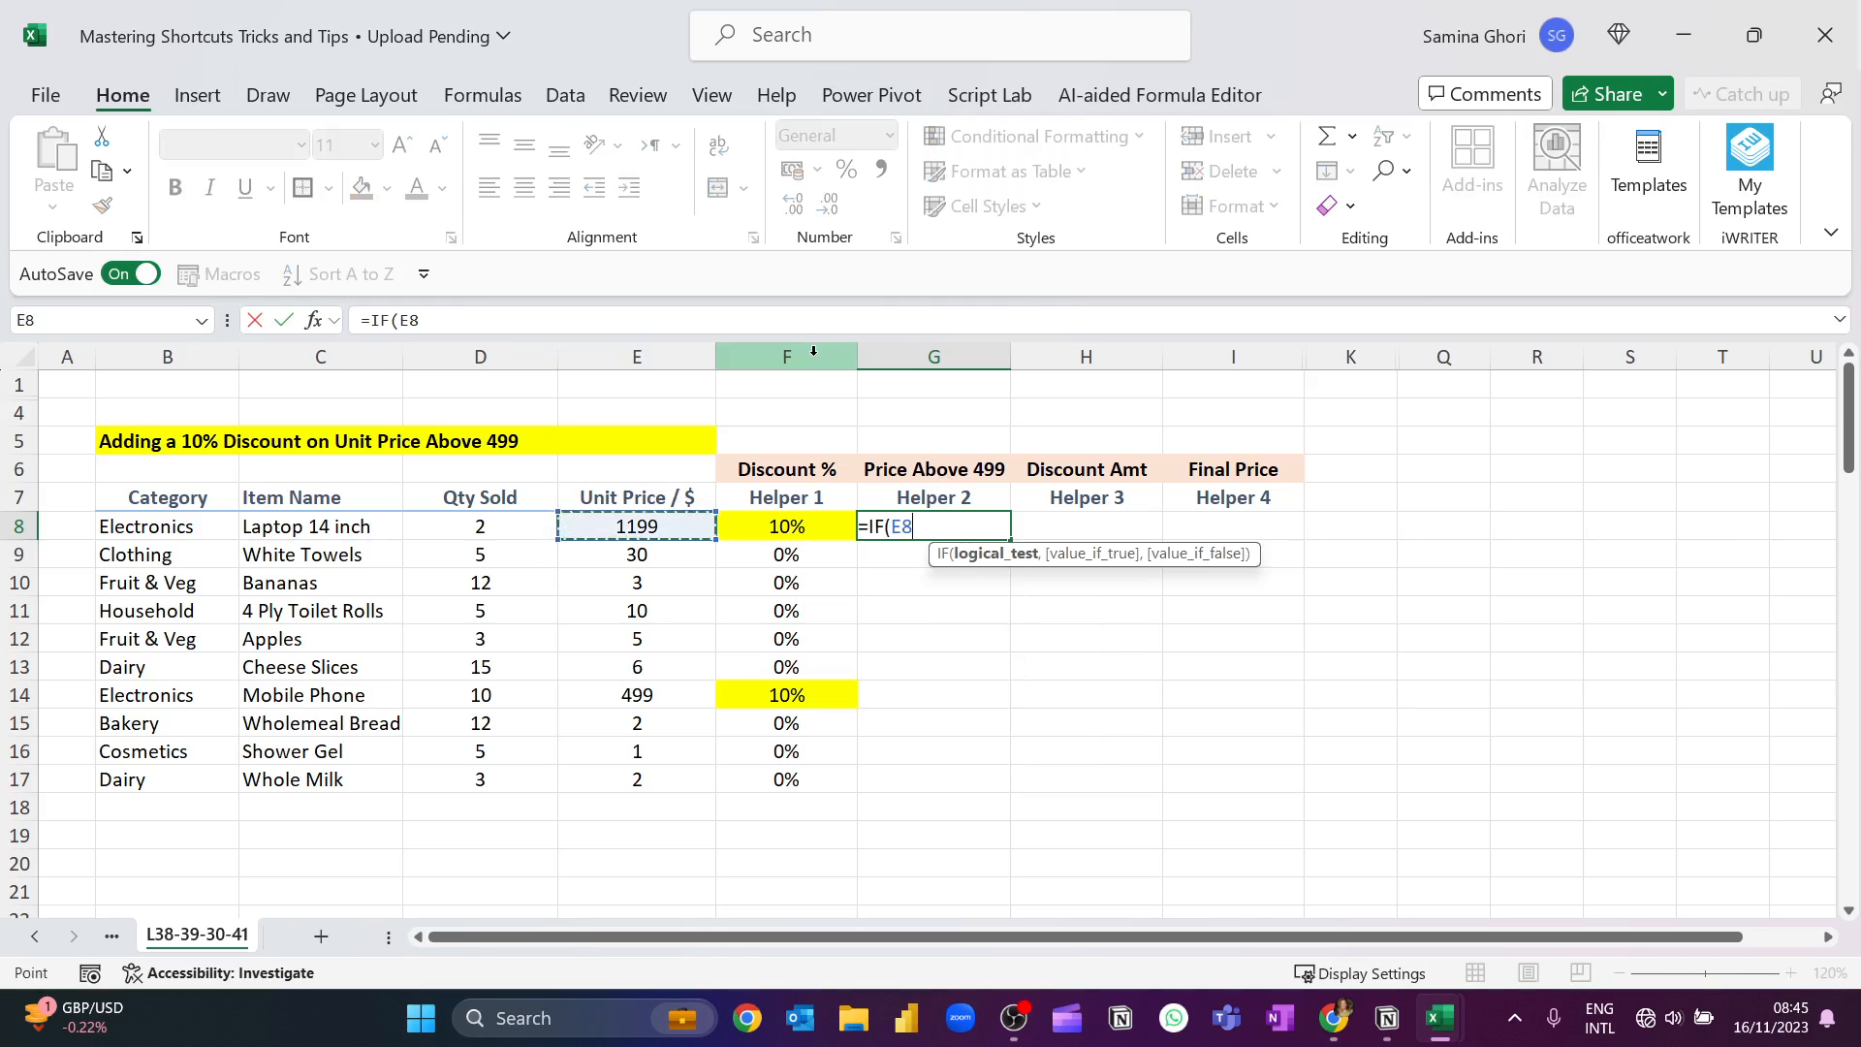
pyautogui.write('>=4')
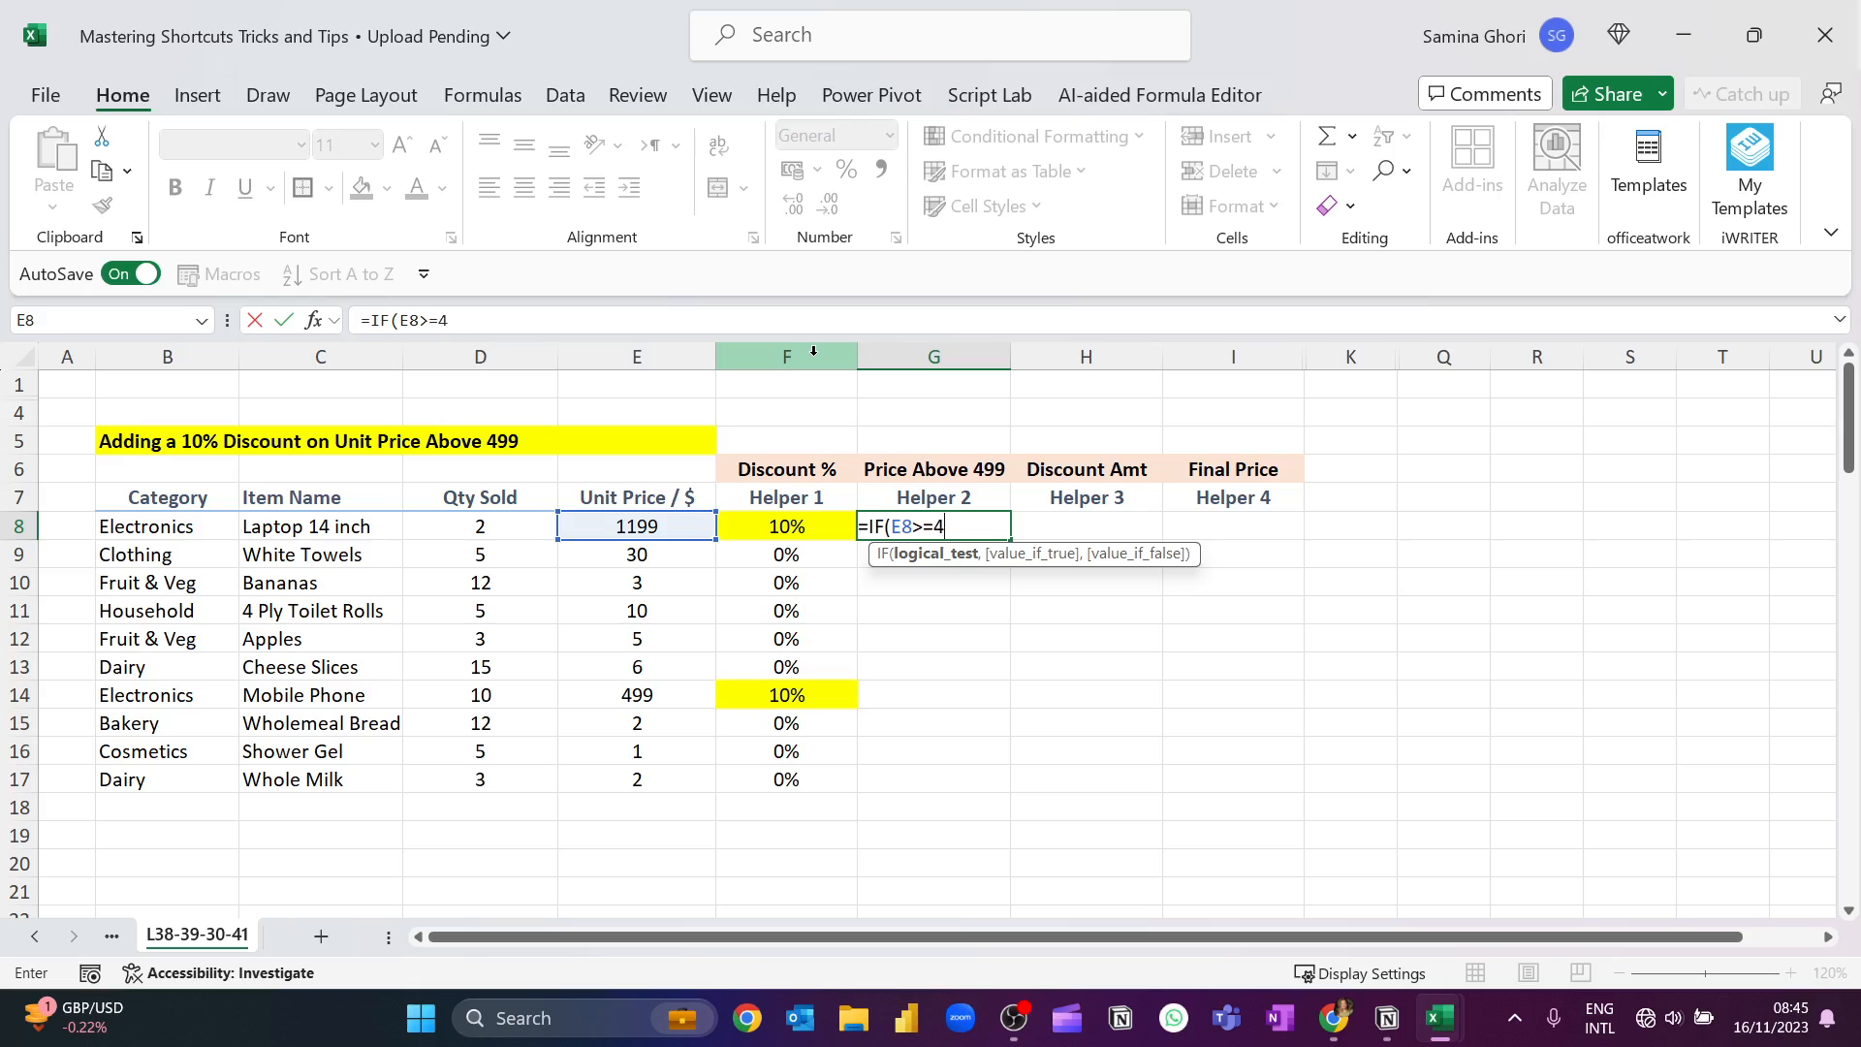
pyautogui.write('99,')
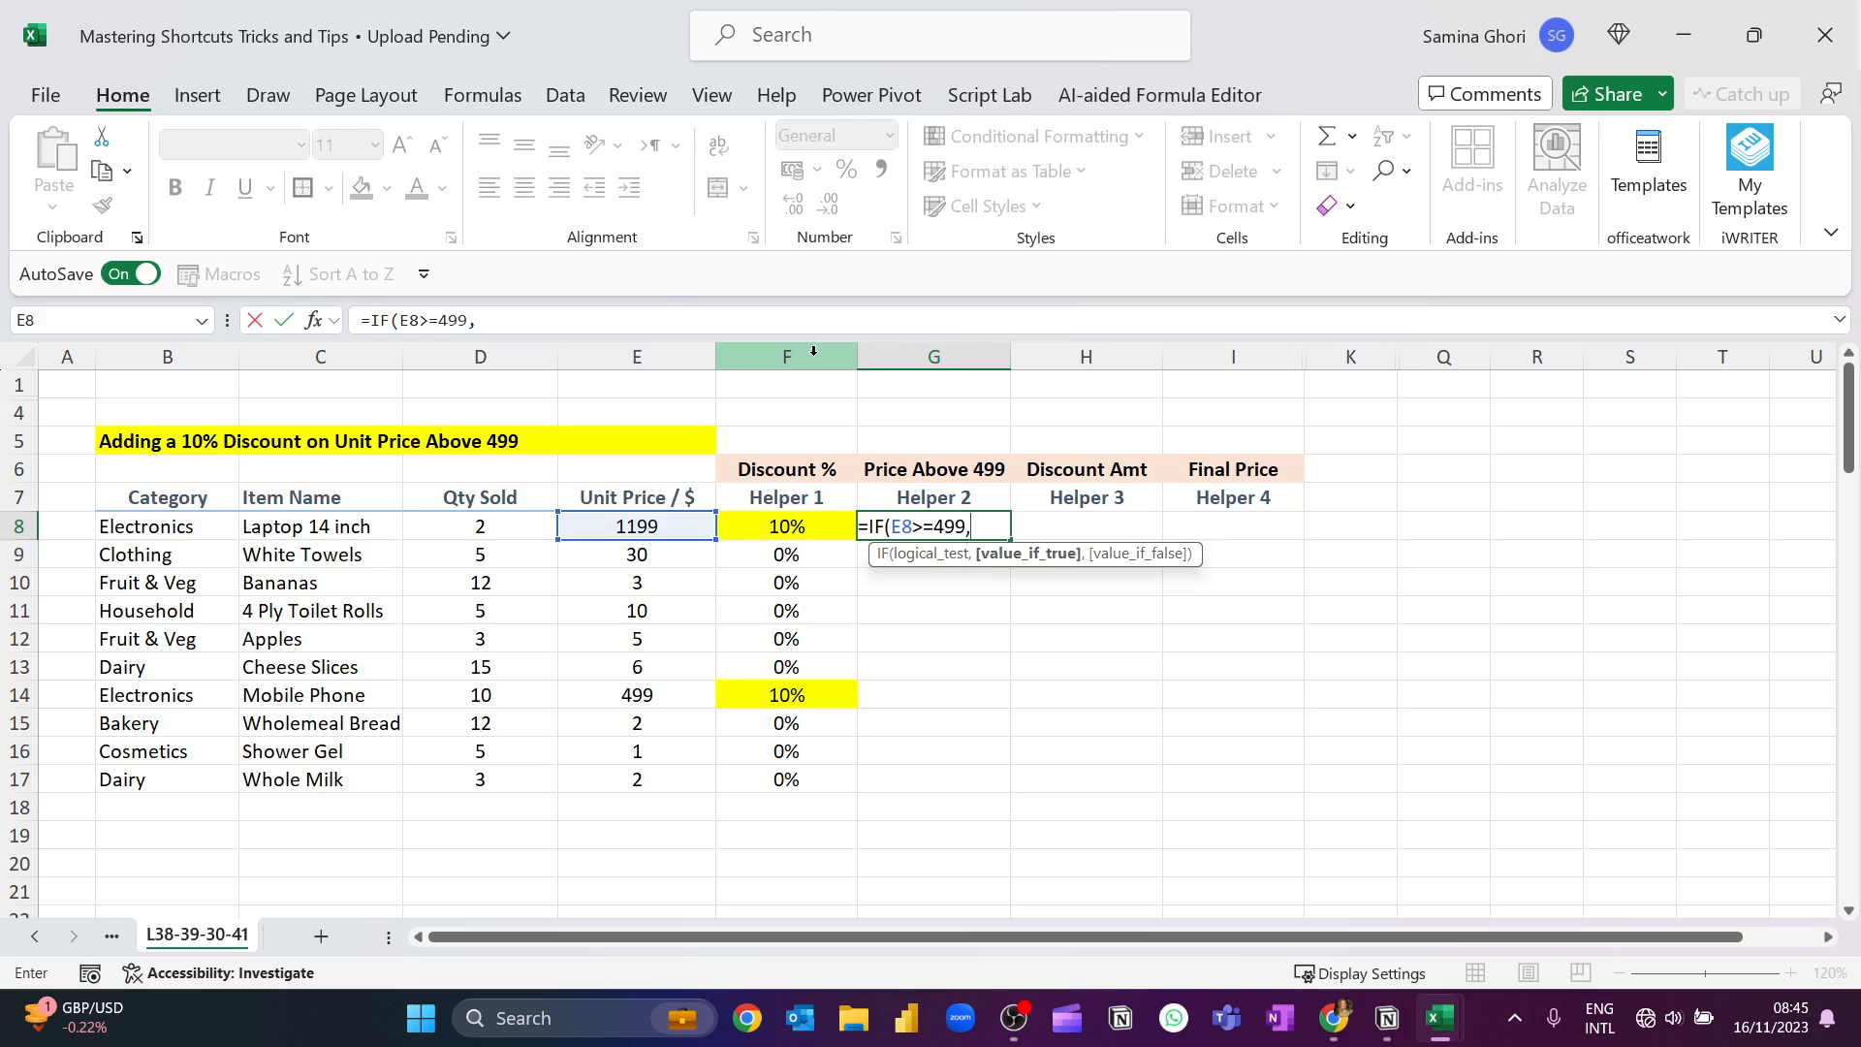
pyautogui.click(632, 526)
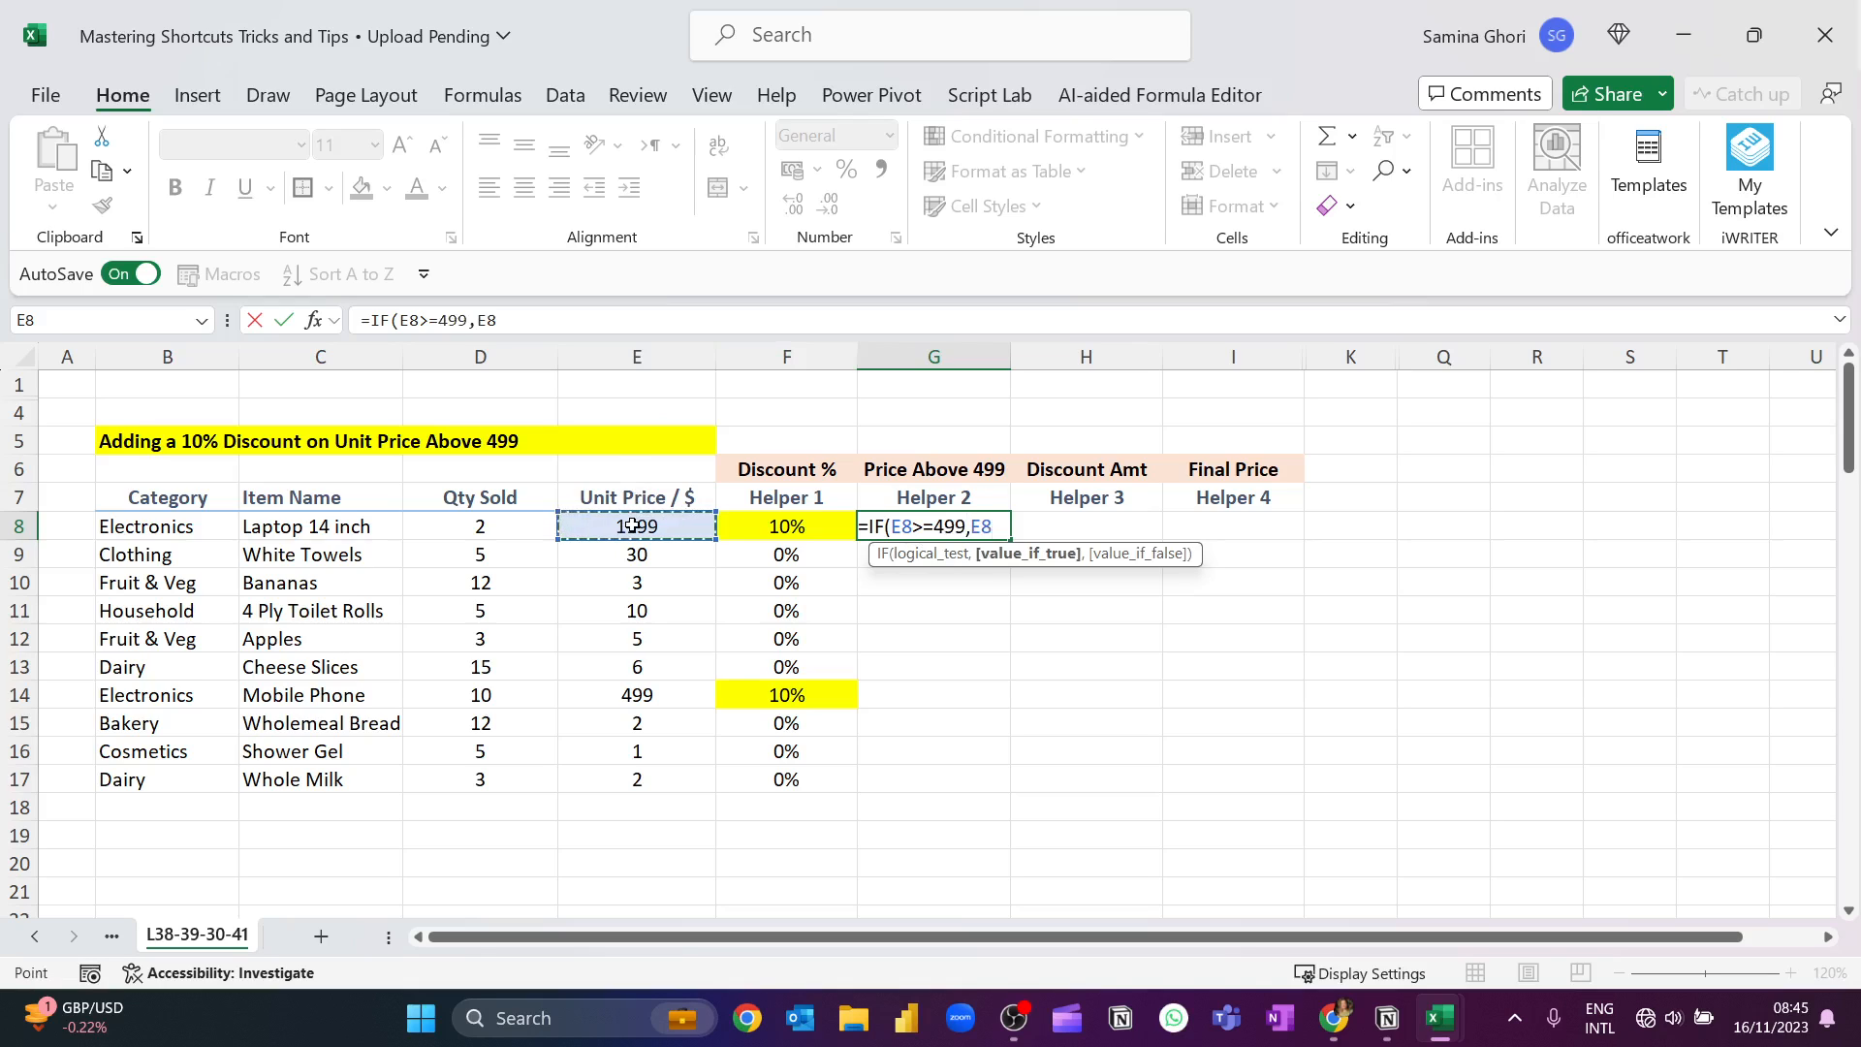
pyautogui.write(',')
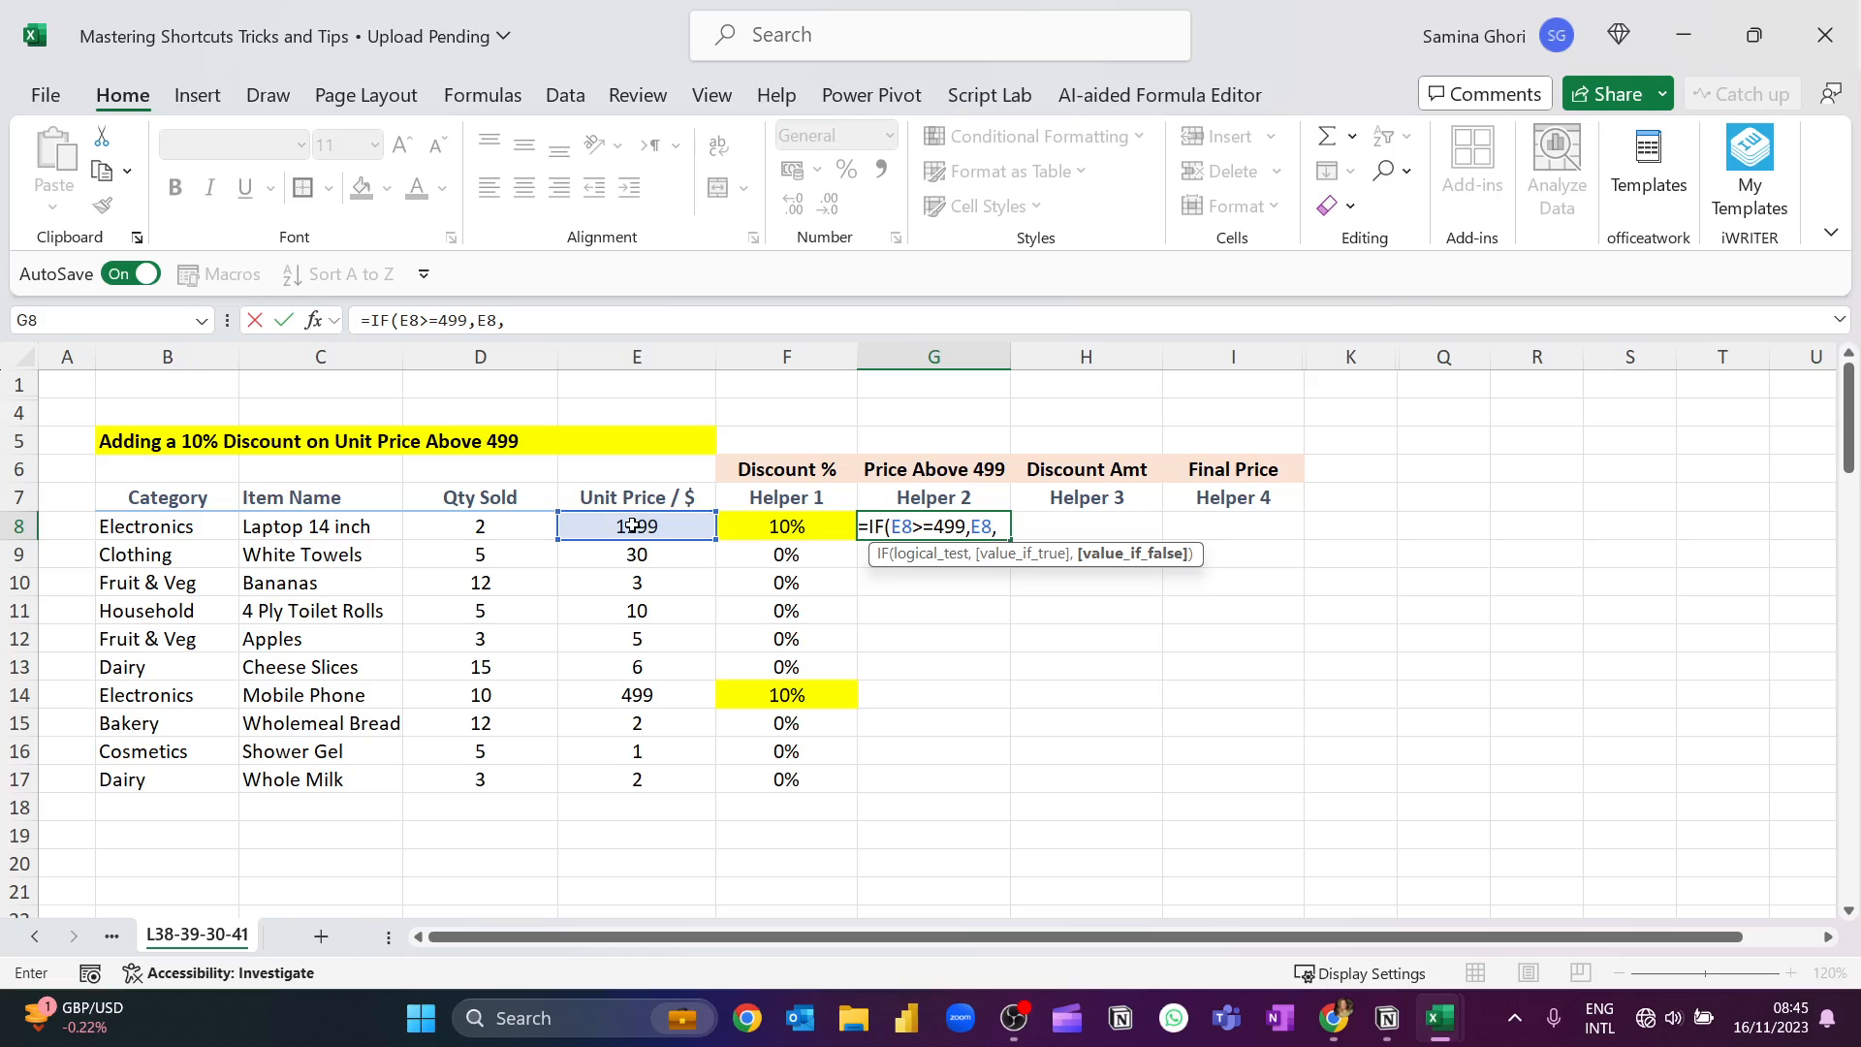
pyautogui.write('0)')
pyautogui.press('Return')
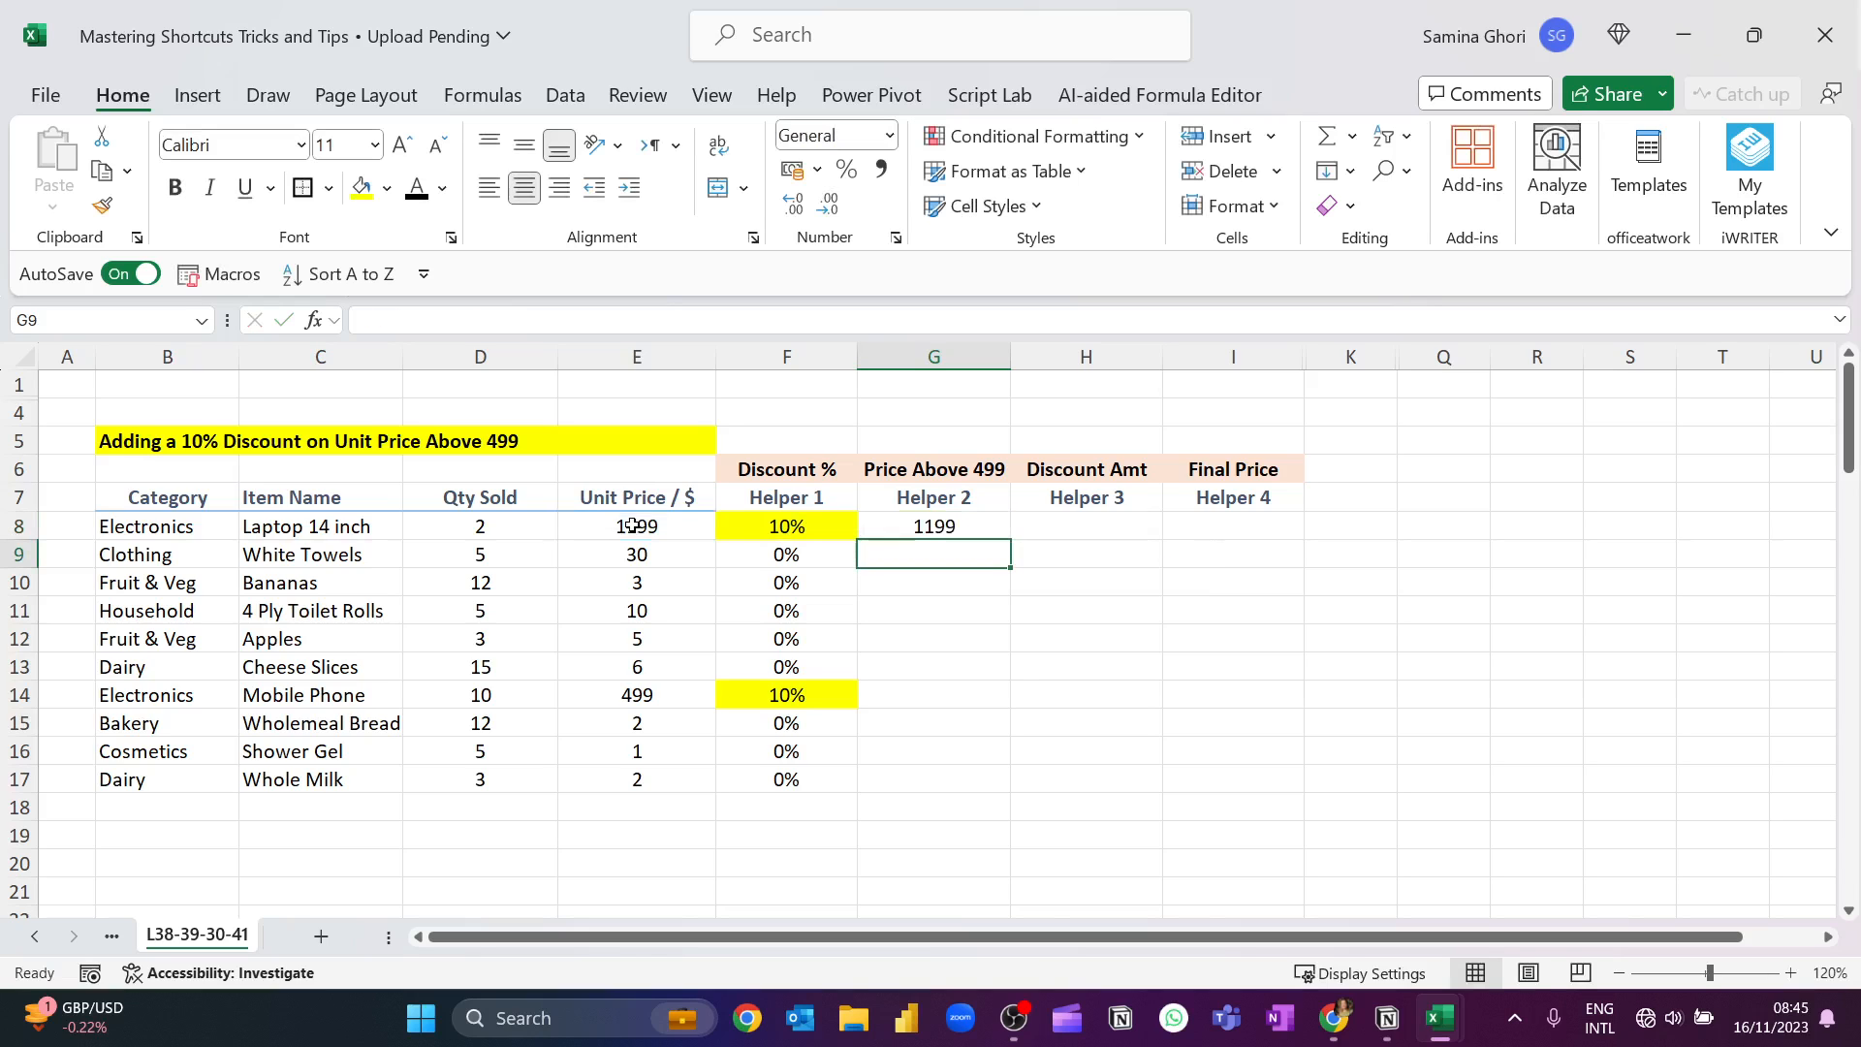
pyautogui.click(1002, 525)
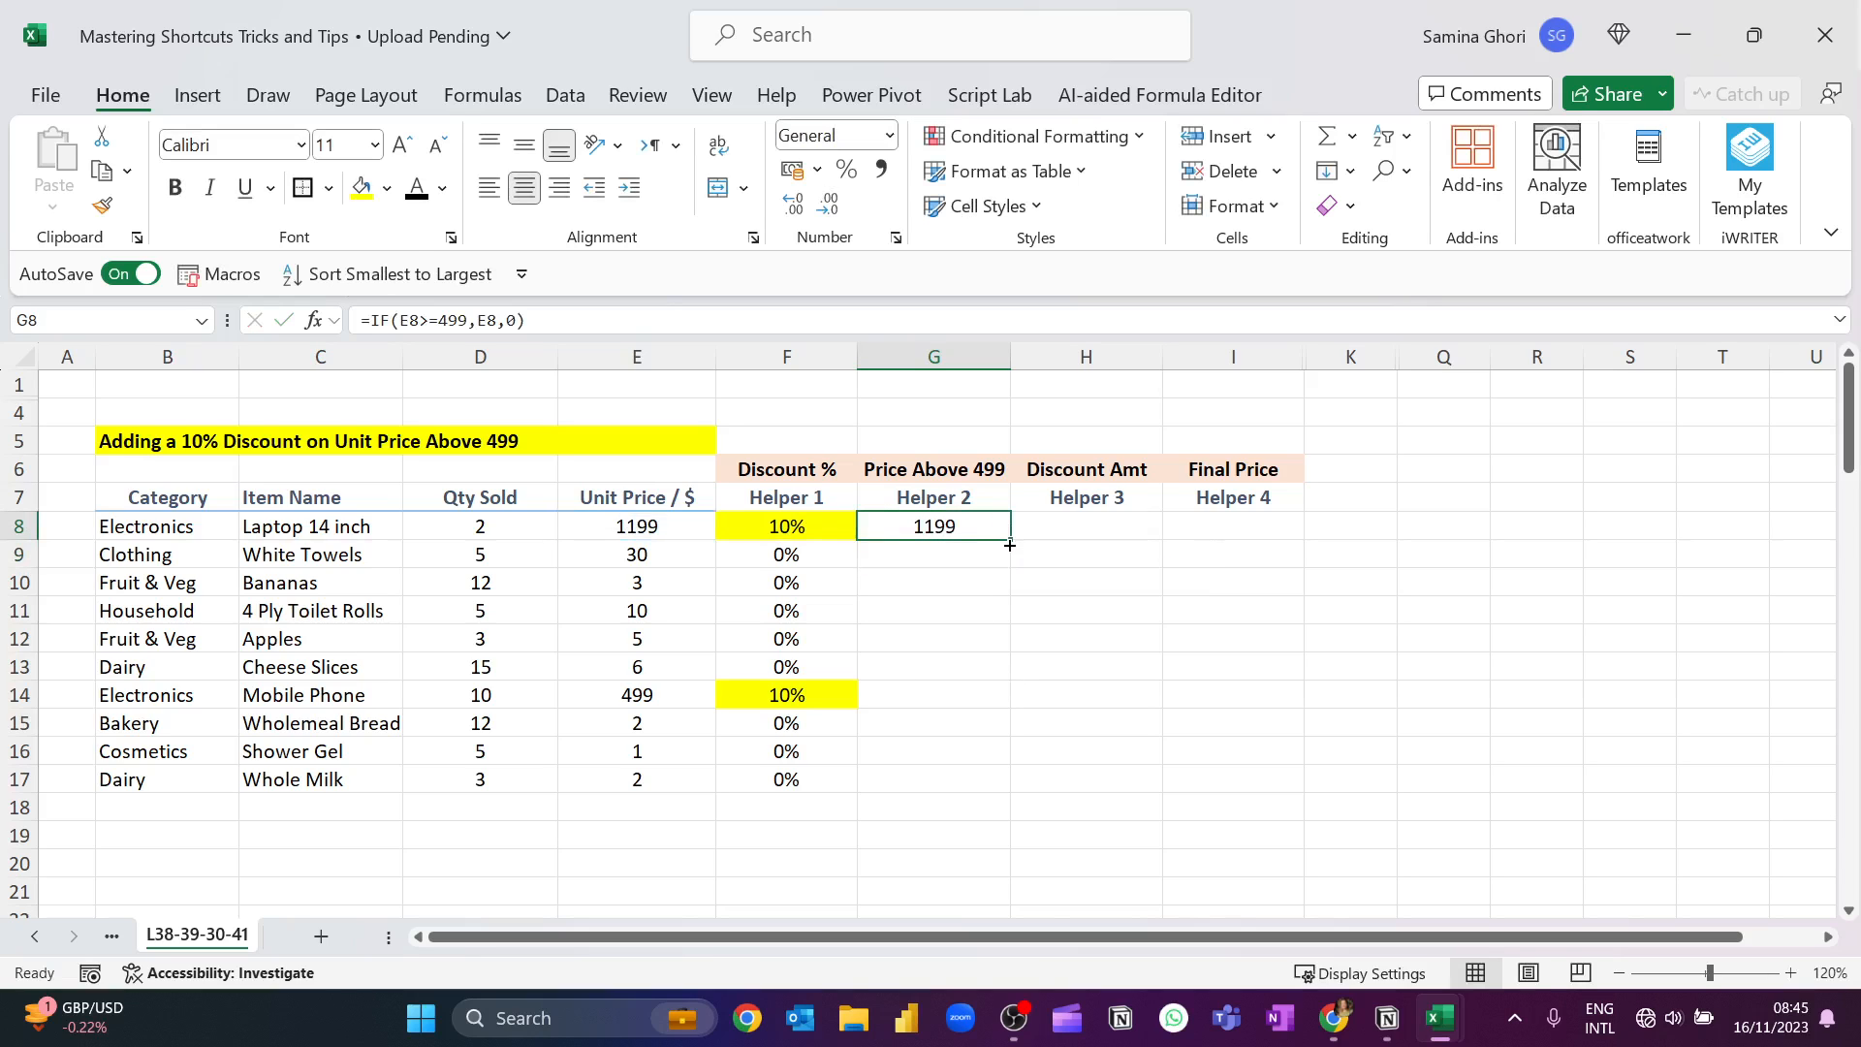
pyautogui.moveTo(1009, 539); pyautogui.dragTo(947, 792)
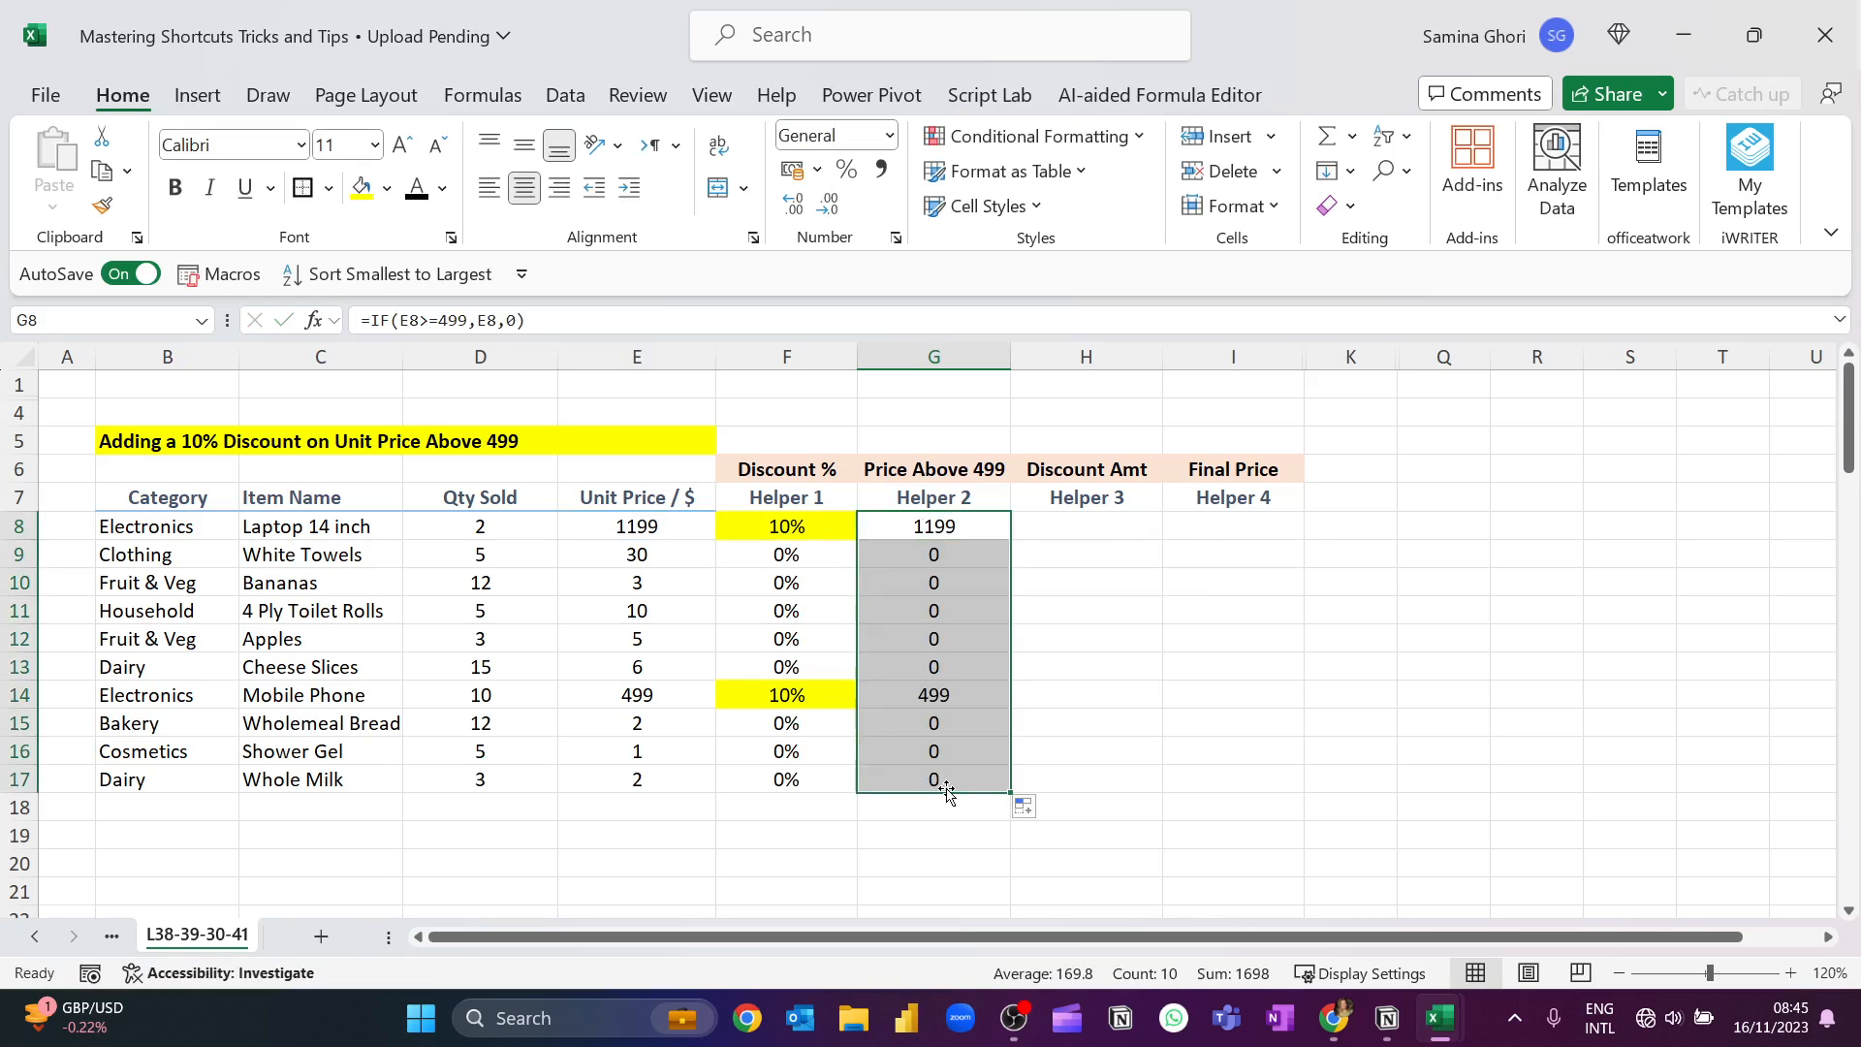
# Calculate the laptop's discount amount in H8 with the formula =F8*G8.
pyautogui.click(1116, 523)
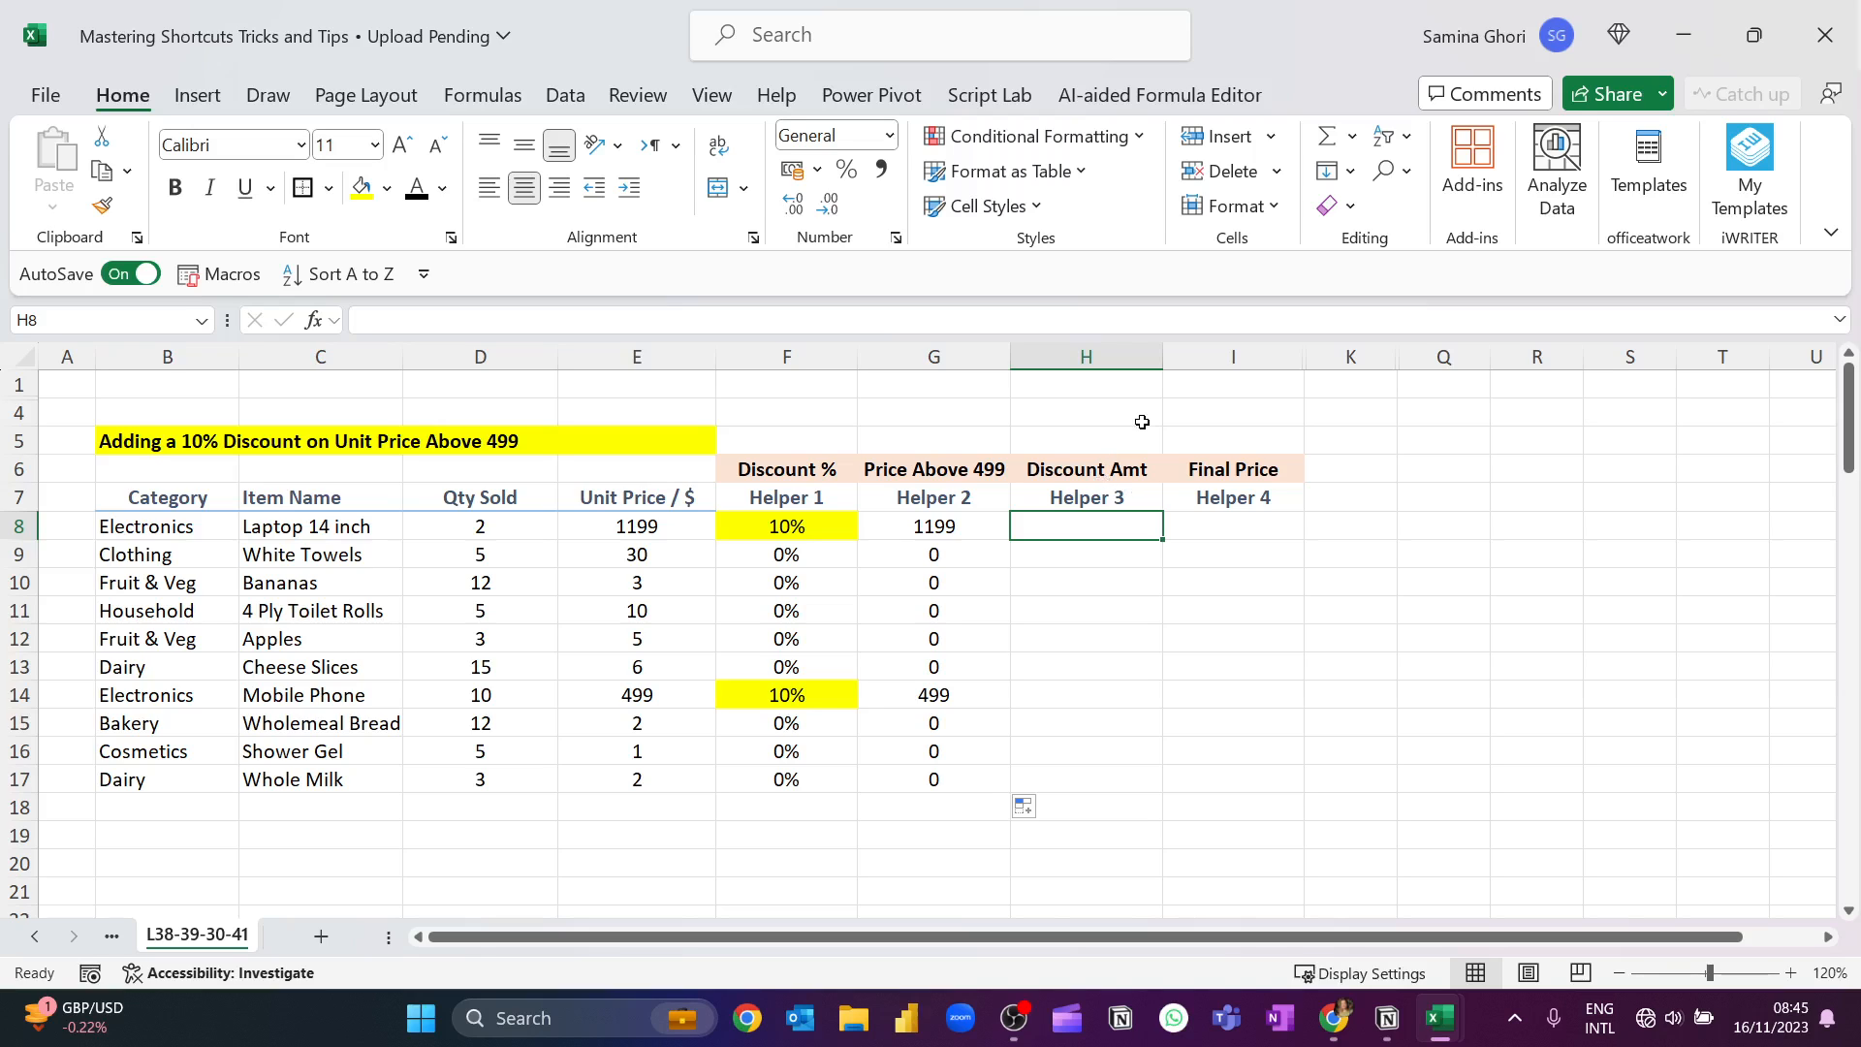
pyautogui.write('=')
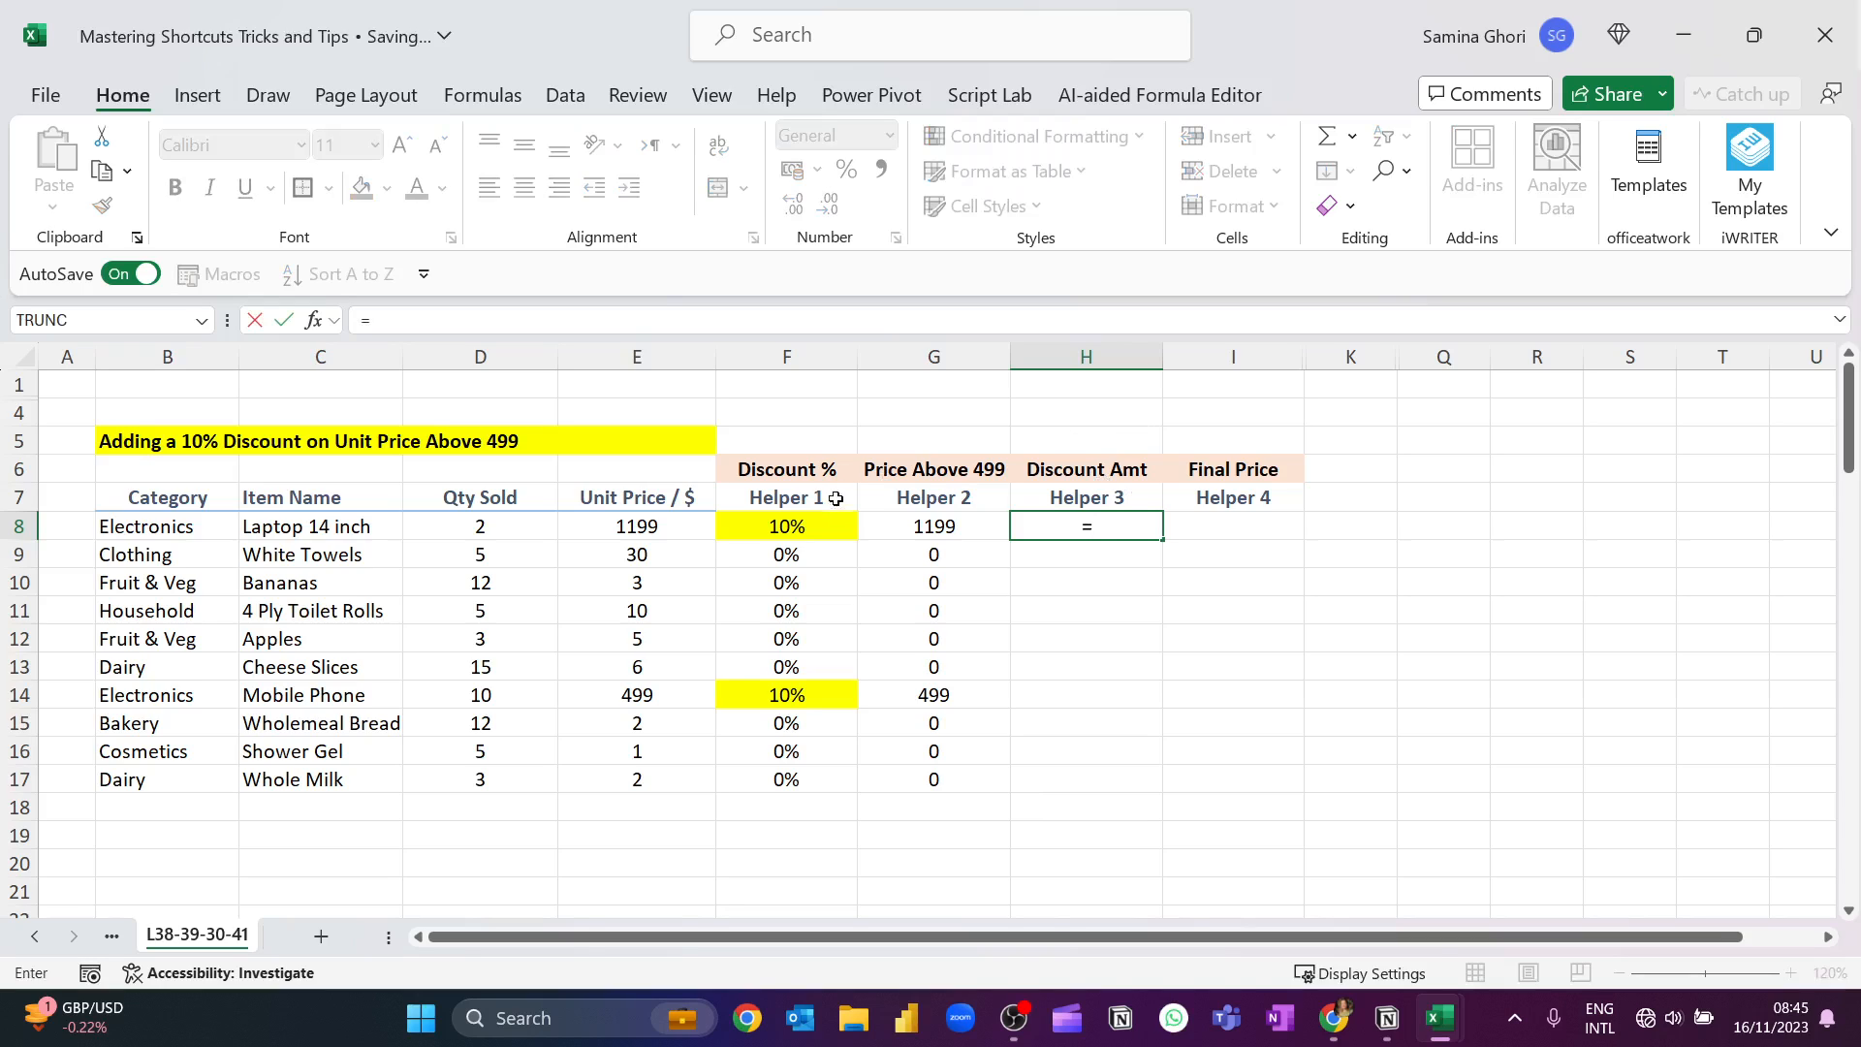
pyautogui.click(822, 525)
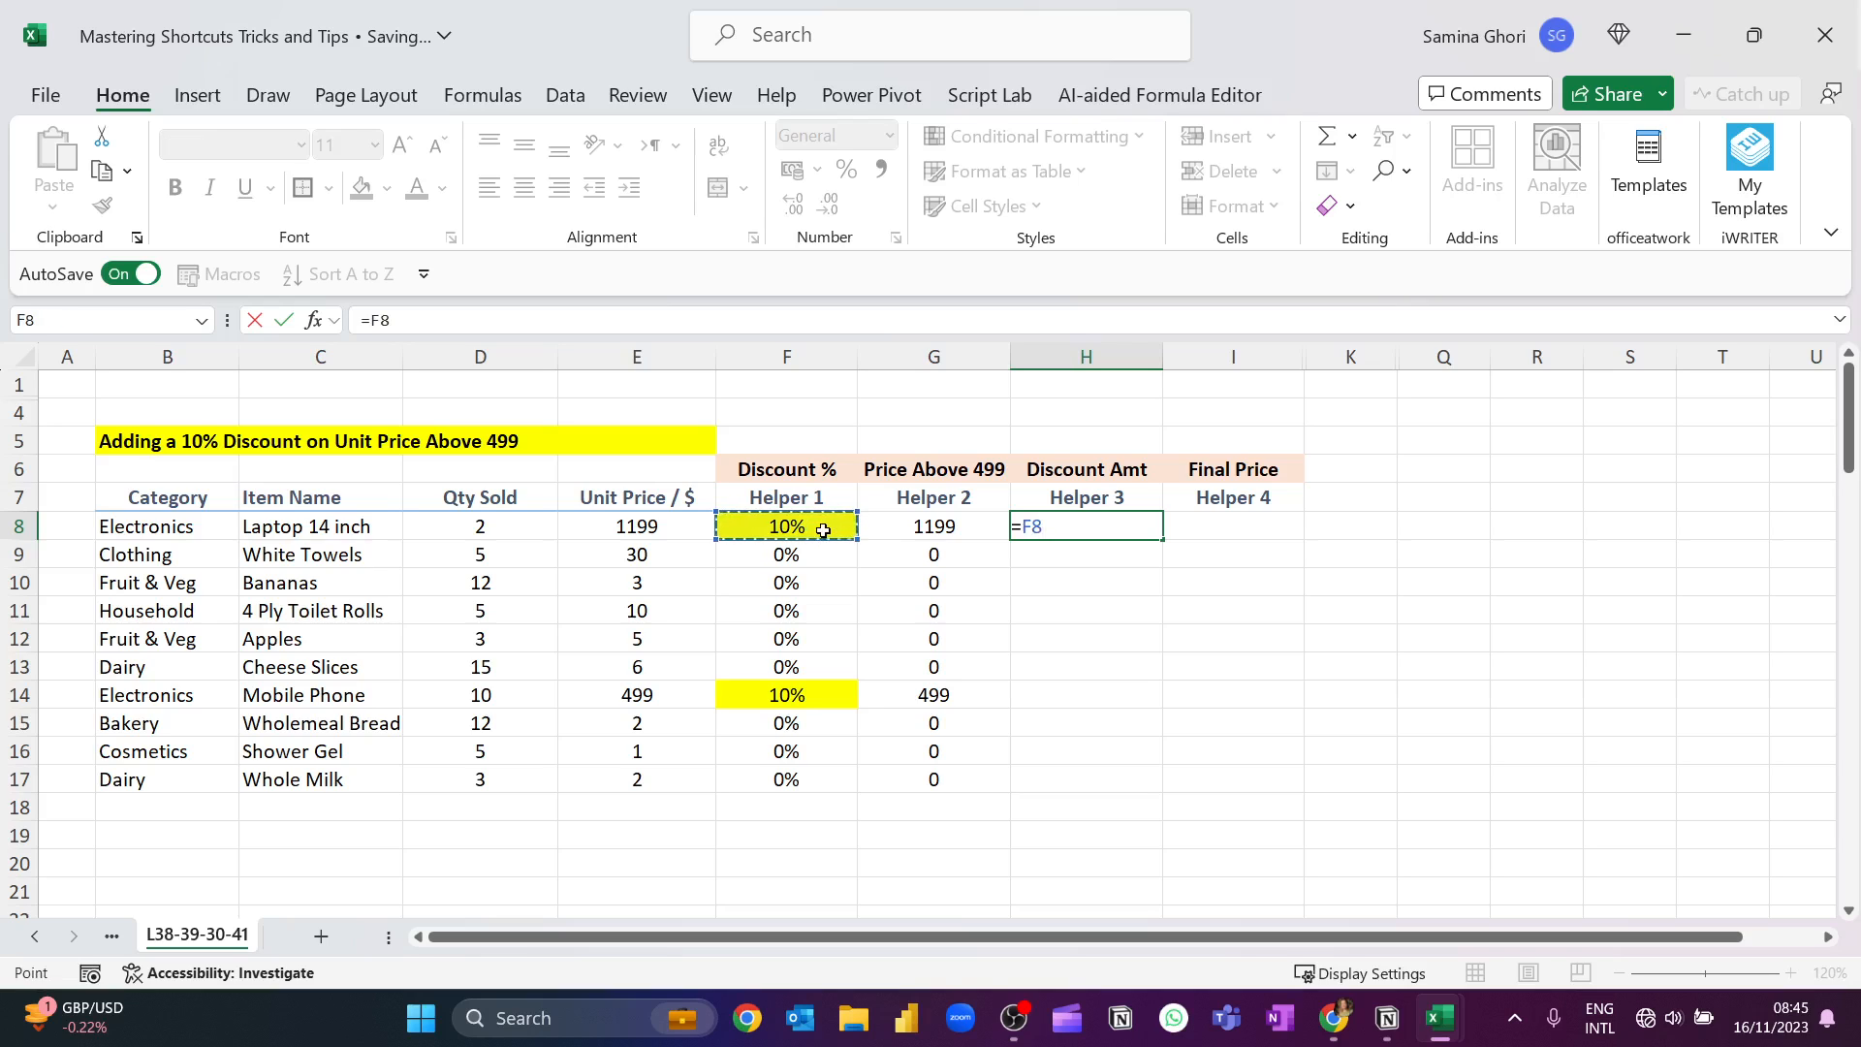
pyautogui.write('*')
pyautogui.click(933, 526)
pyautogui.press('Return')
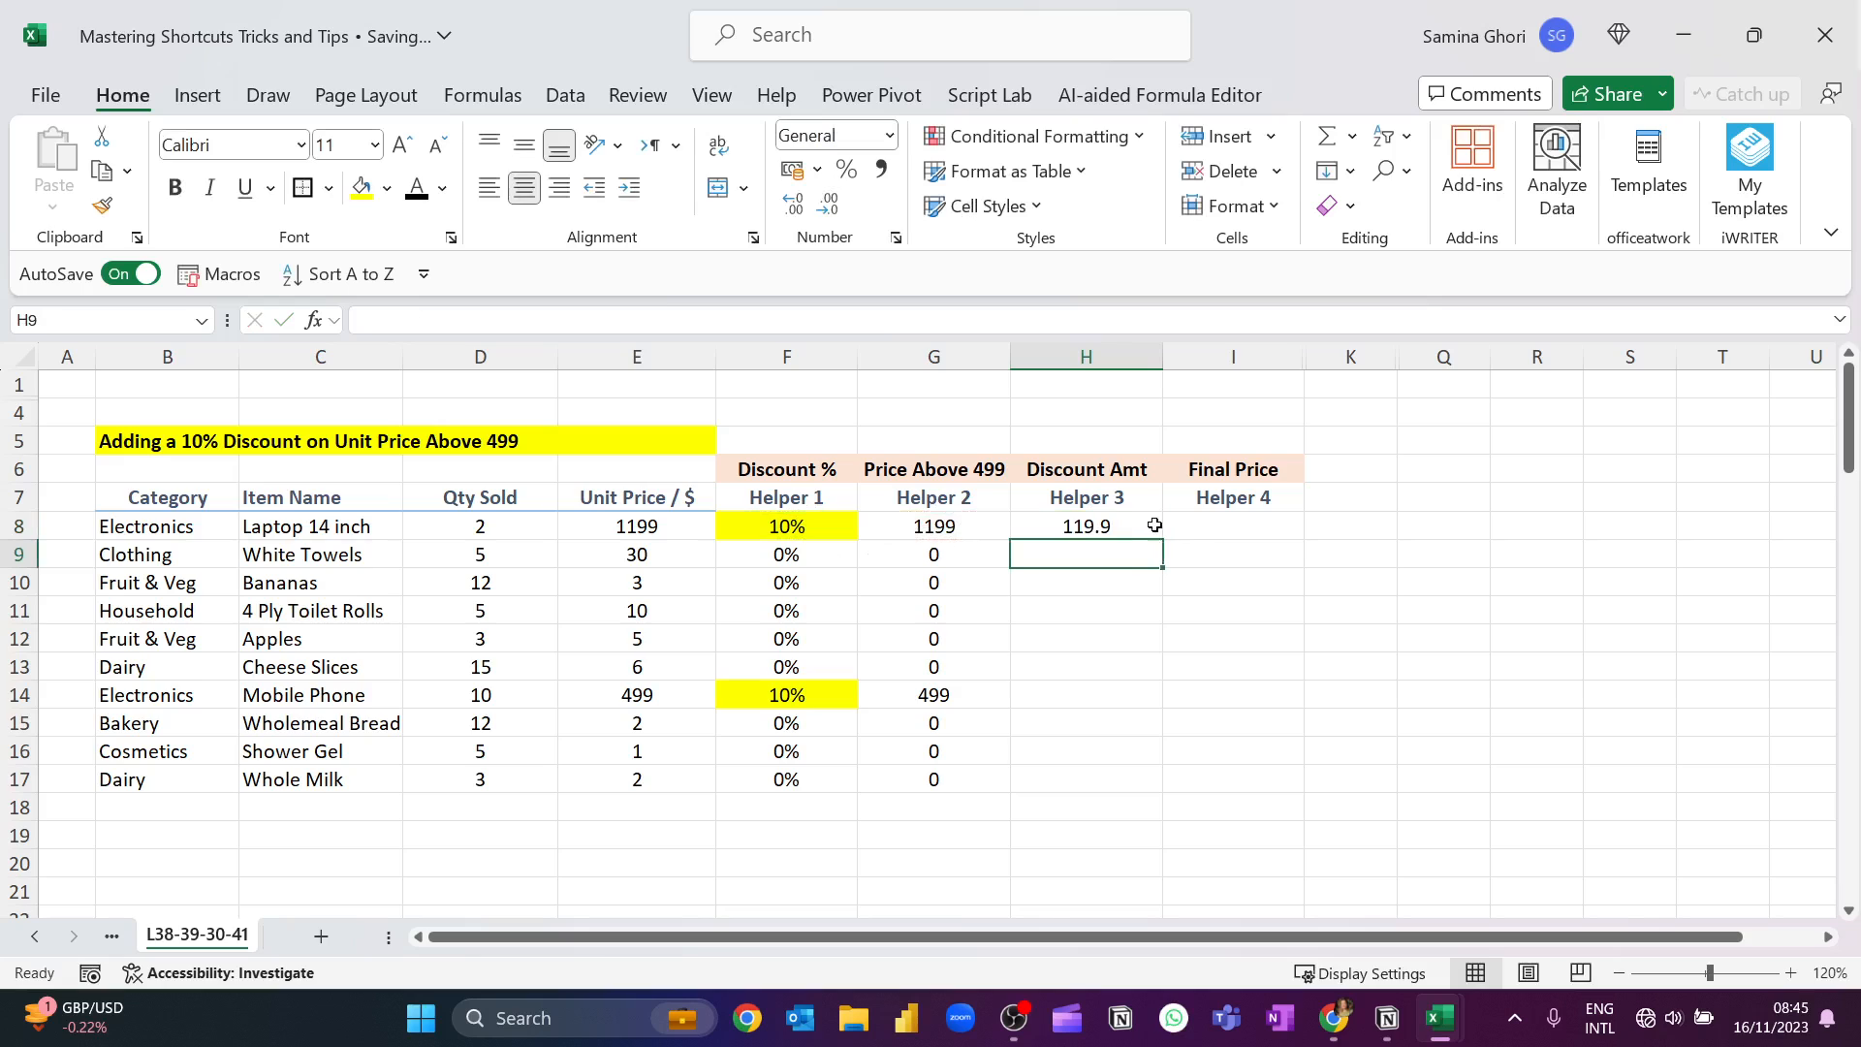
# Fill the discount amount formula from H8 down to H18, and check rows 14 and 8 against their prices.
pyautogui.click(1149, 526)
pyautogui.moveTo(1164, 539); pyautogui.dragTo(1109, 826)
pyautogui.moveTo(973, 702); pyautogui.dragTo(1090, 694)
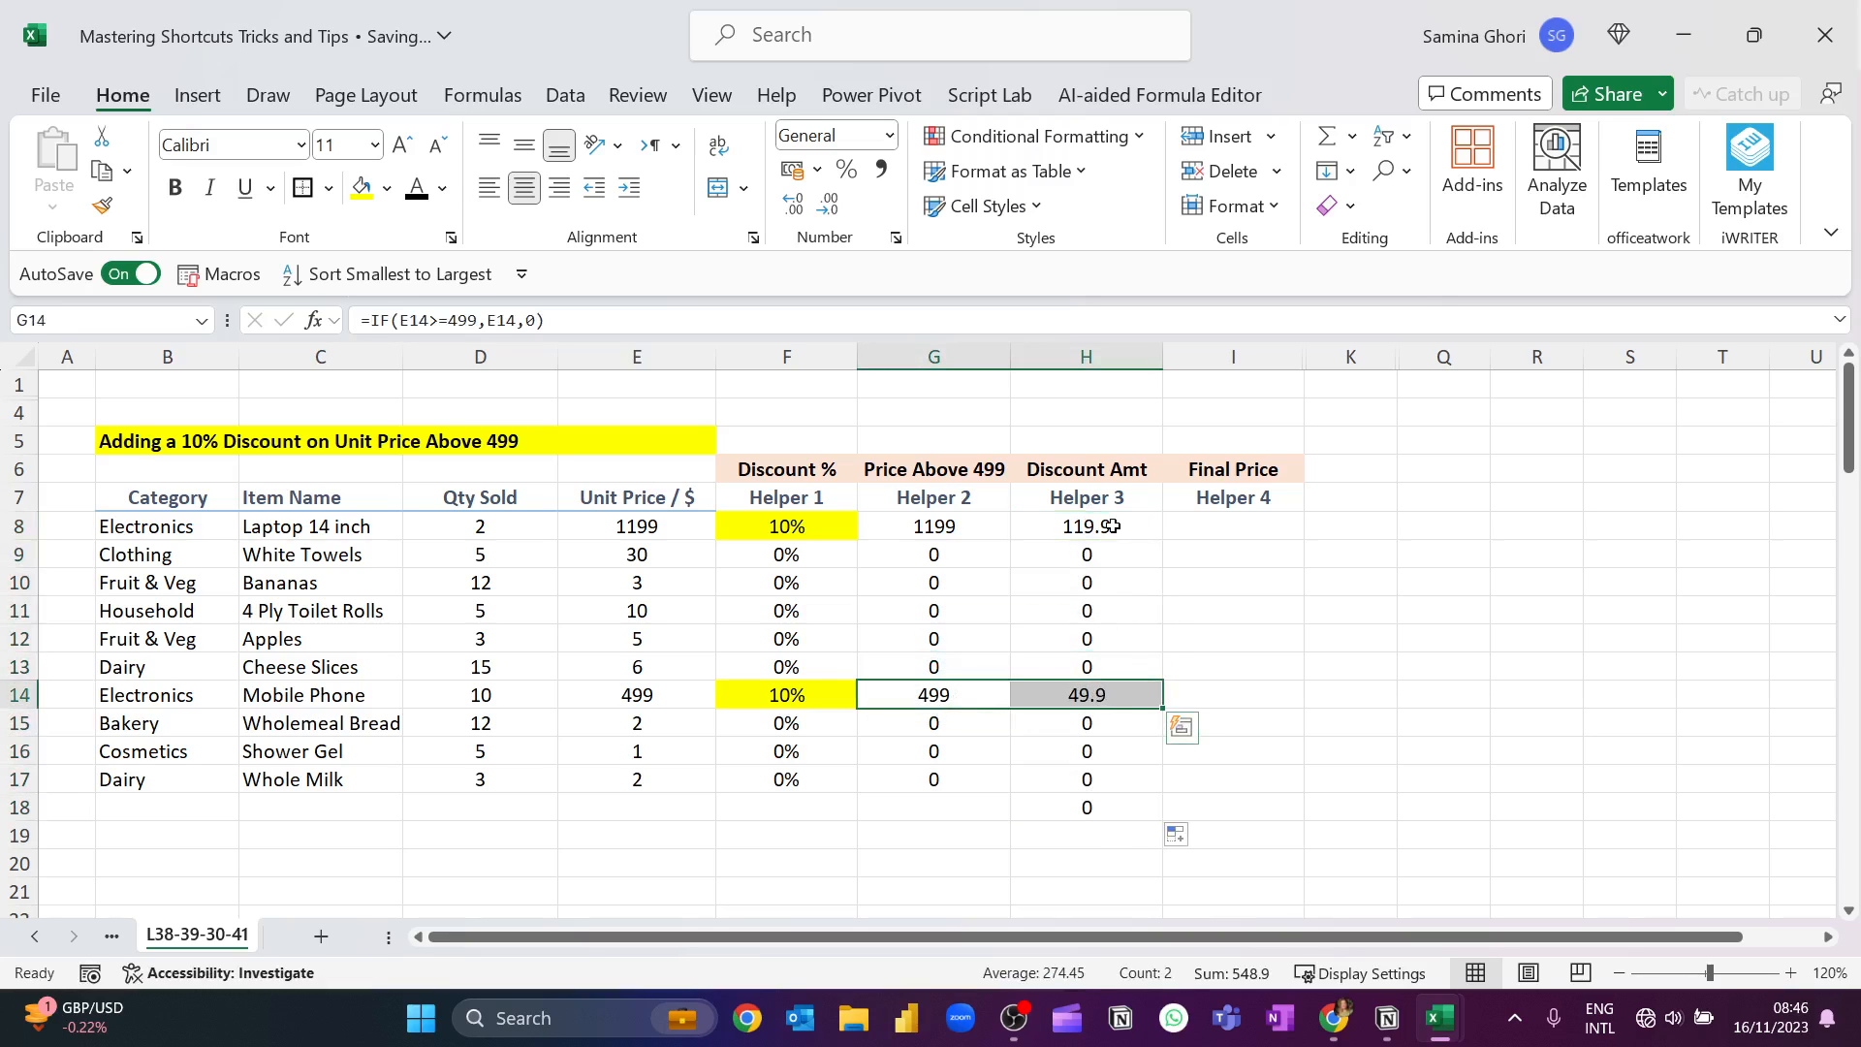
pyautogui.keyDown('ctrl'); pyautogui.moveTo(1086, 527); pyautogui.dragTo(937, 526); pyautogui.keyUp('ctrl')
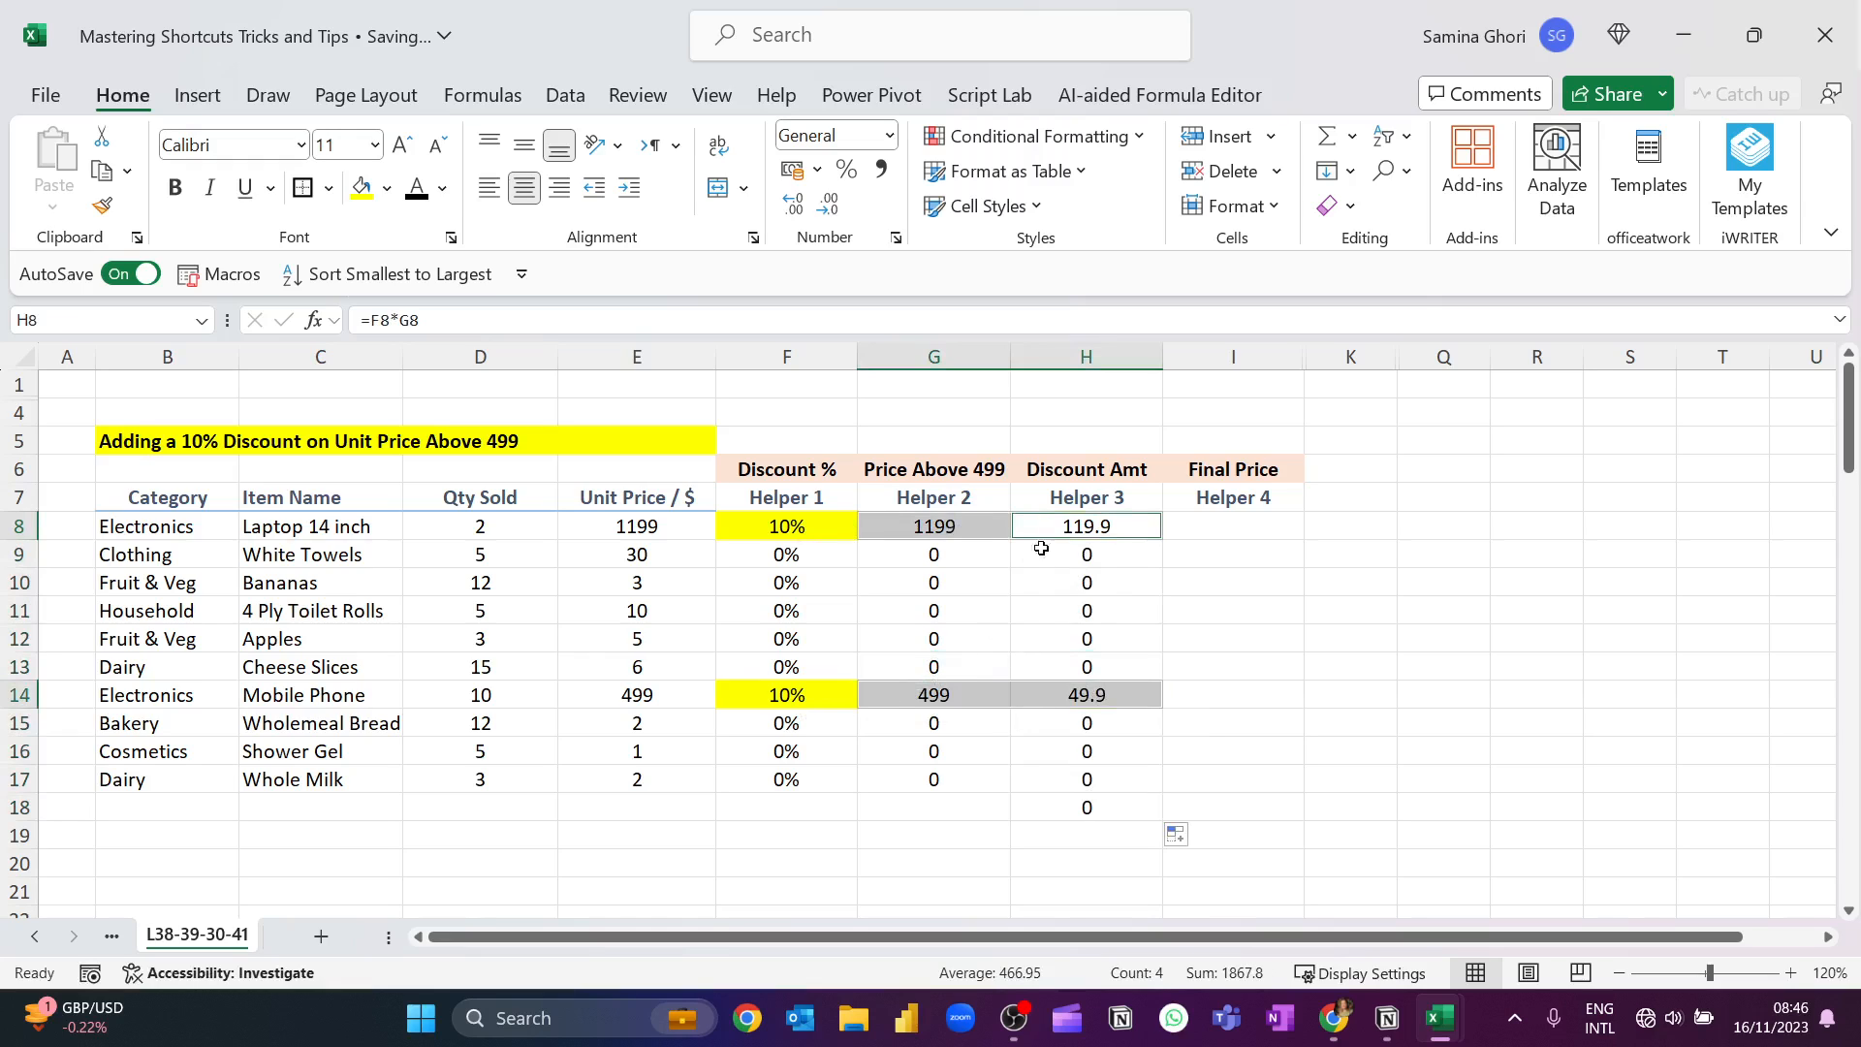
# Calculate the laptop's final price in I8 with the formula =E8-H8 and fill it down to I18.
pyautogui.click(1254, 530)
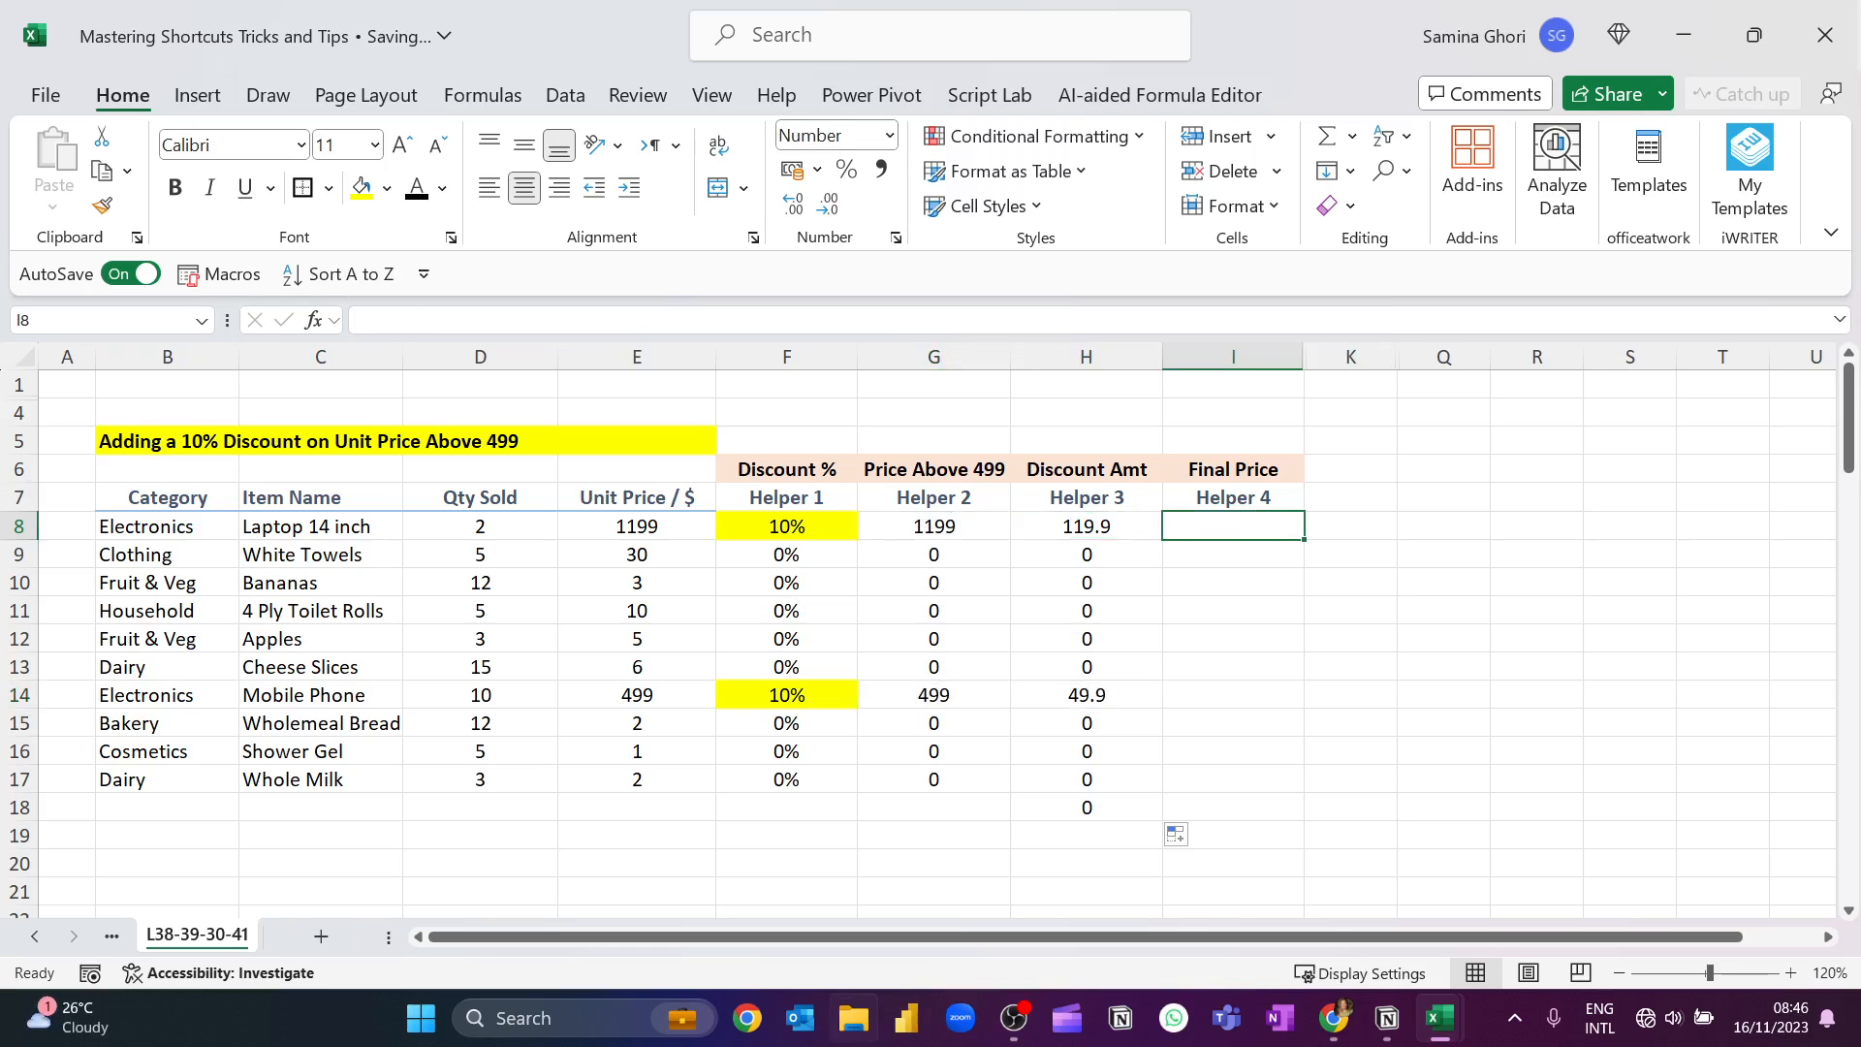
pyautogui.press('F2')
pyautogui.write('=')
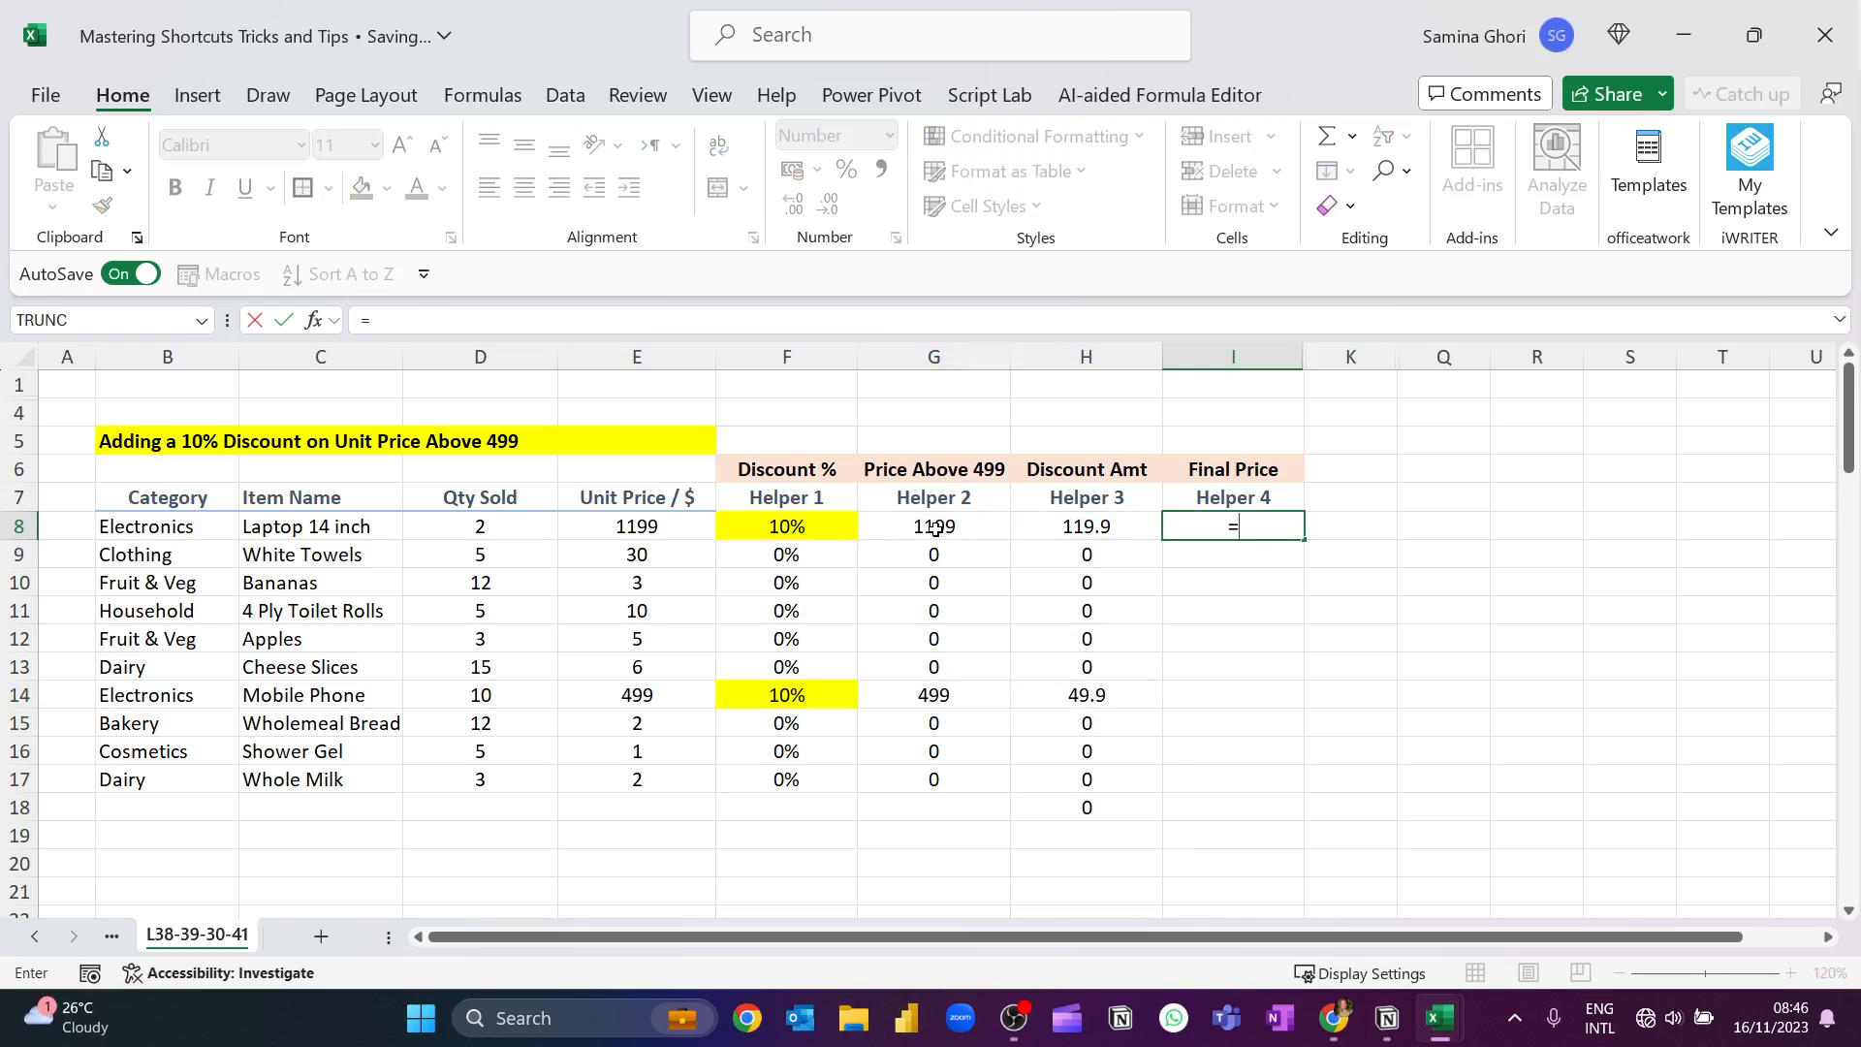
pyautogui.click(932, 526)
pyautogui.click(640, 528)
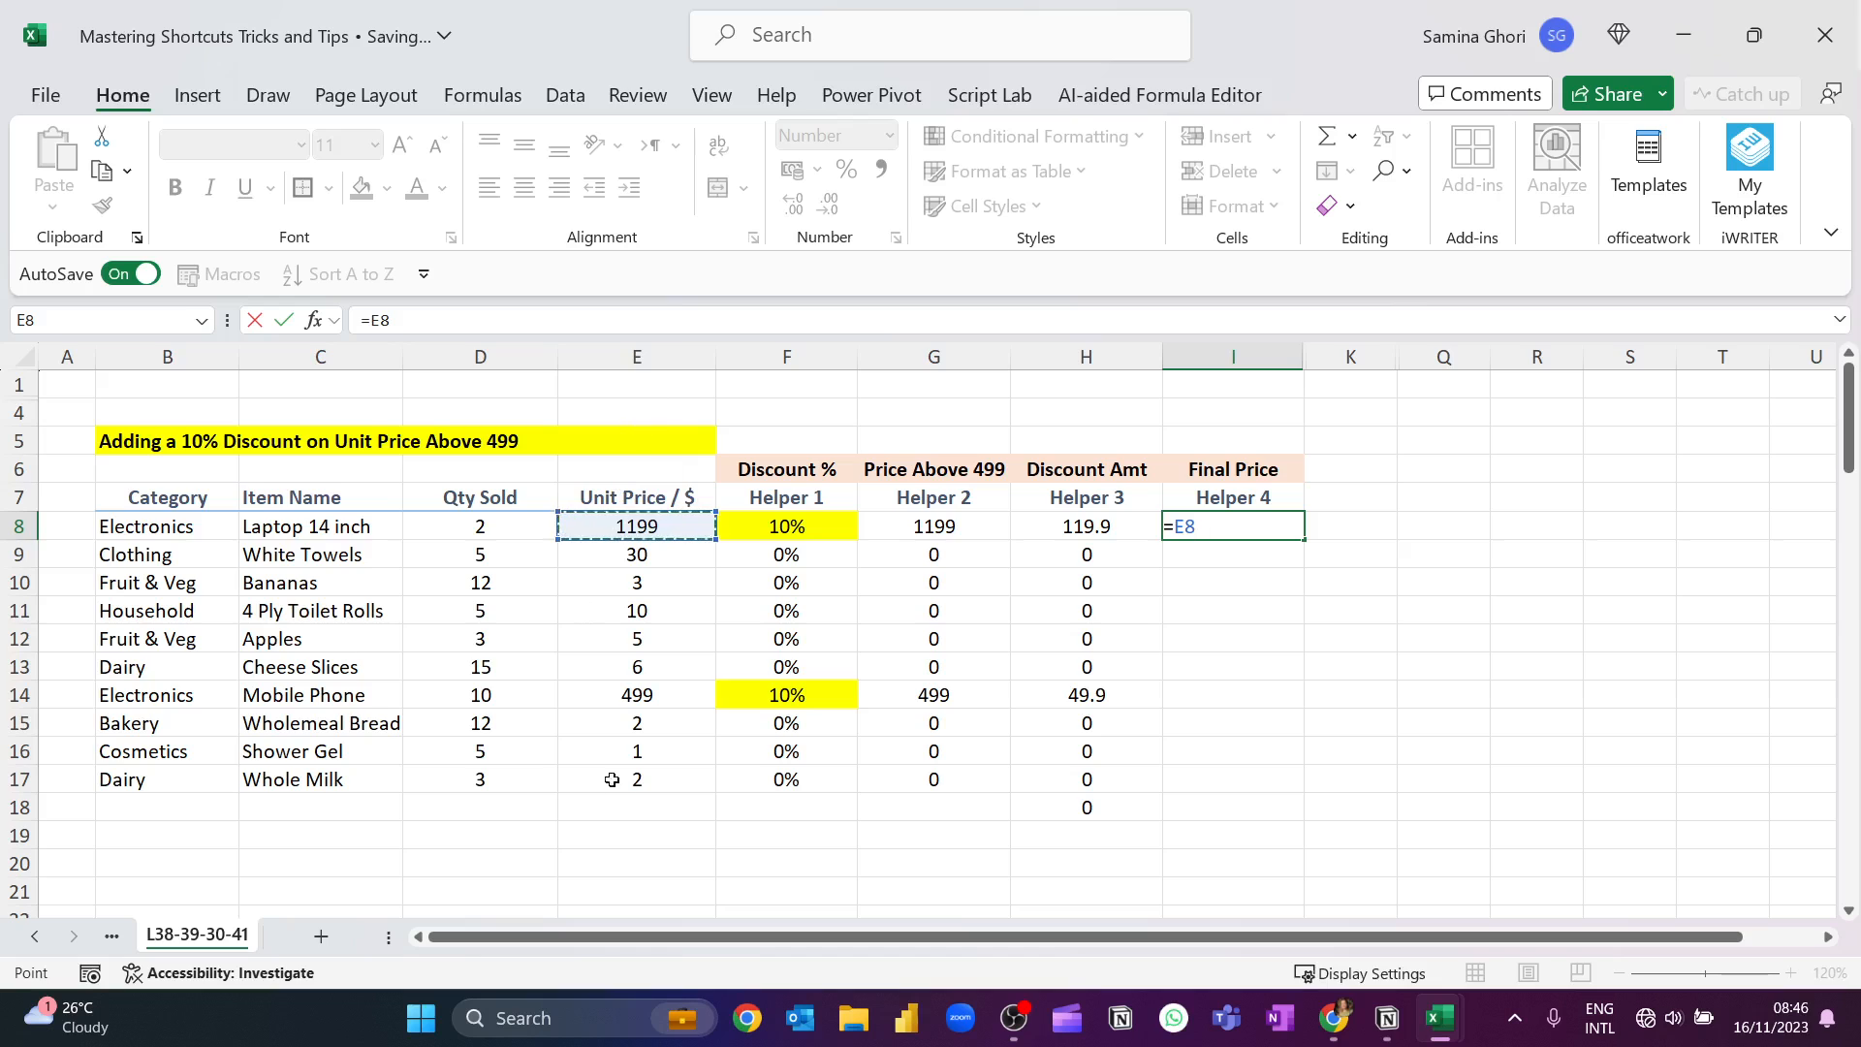
pyautogui.write('-')
pyautogui.click(1089, 529)
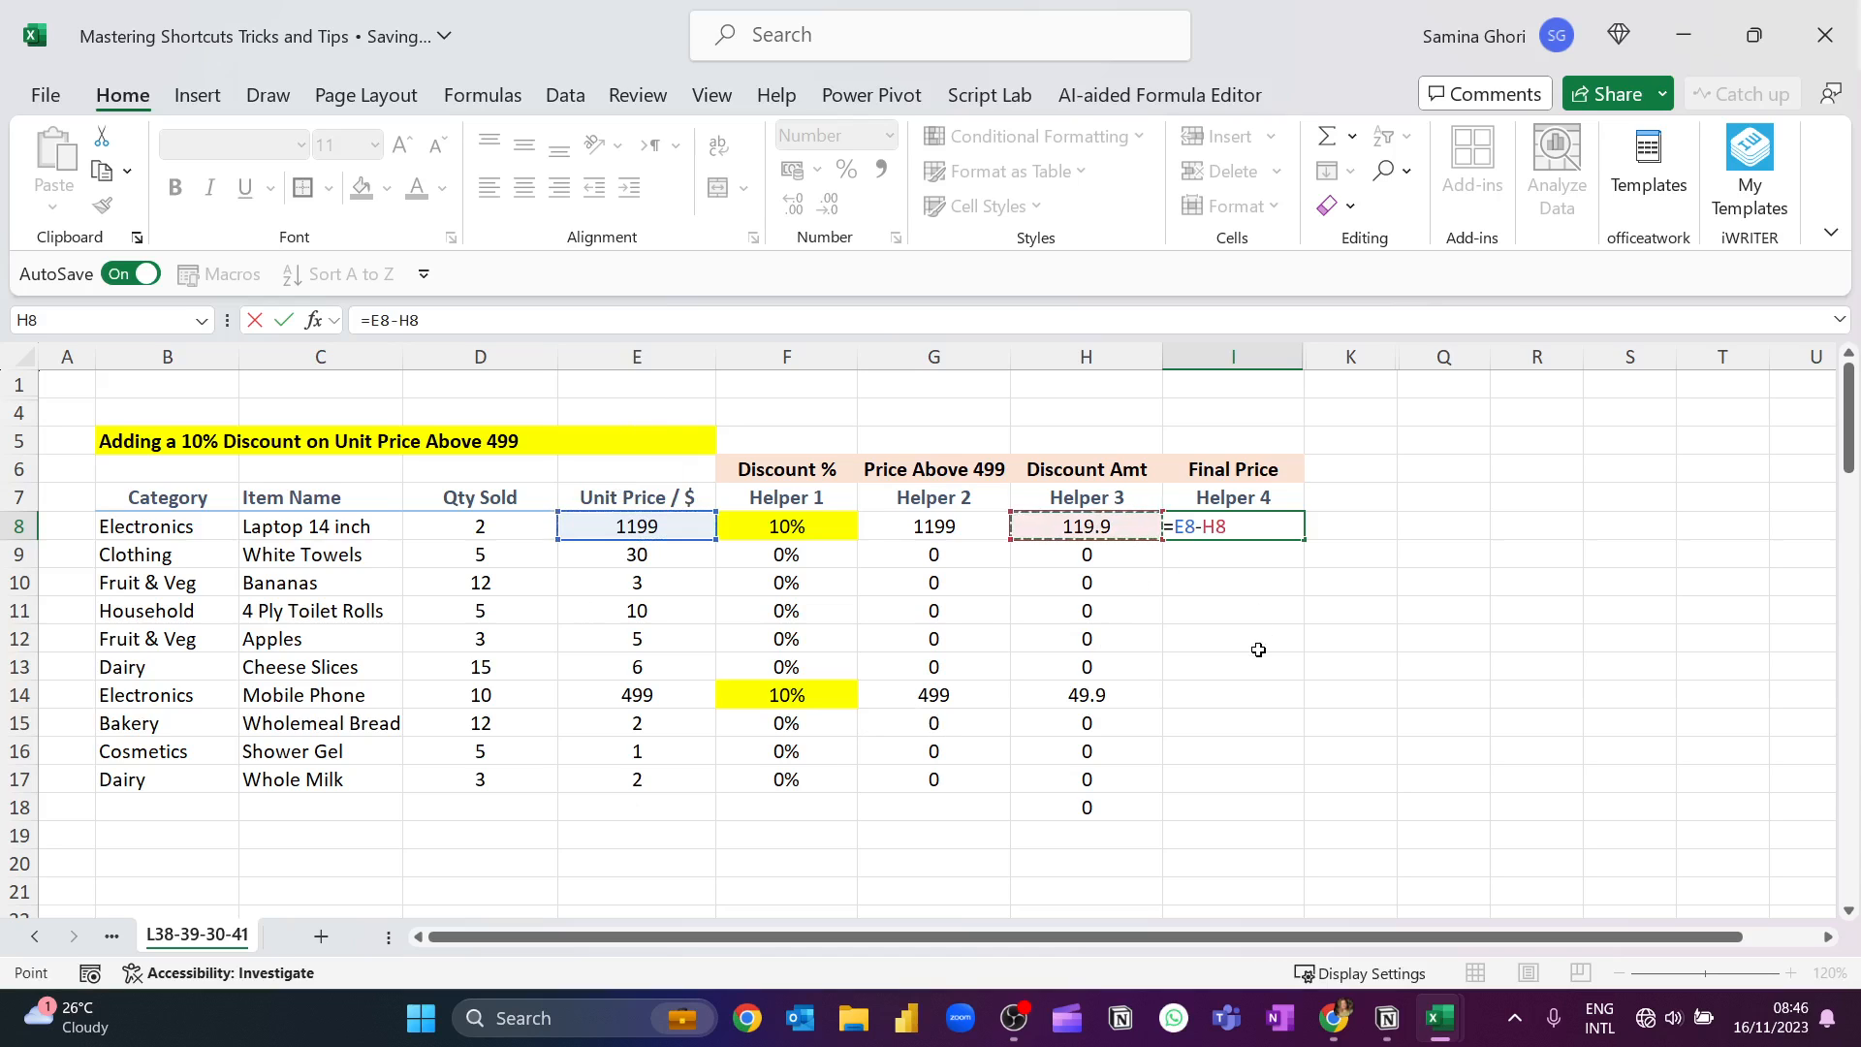
pyautogui.press('Return')
pyautogui.click(1288, 531)
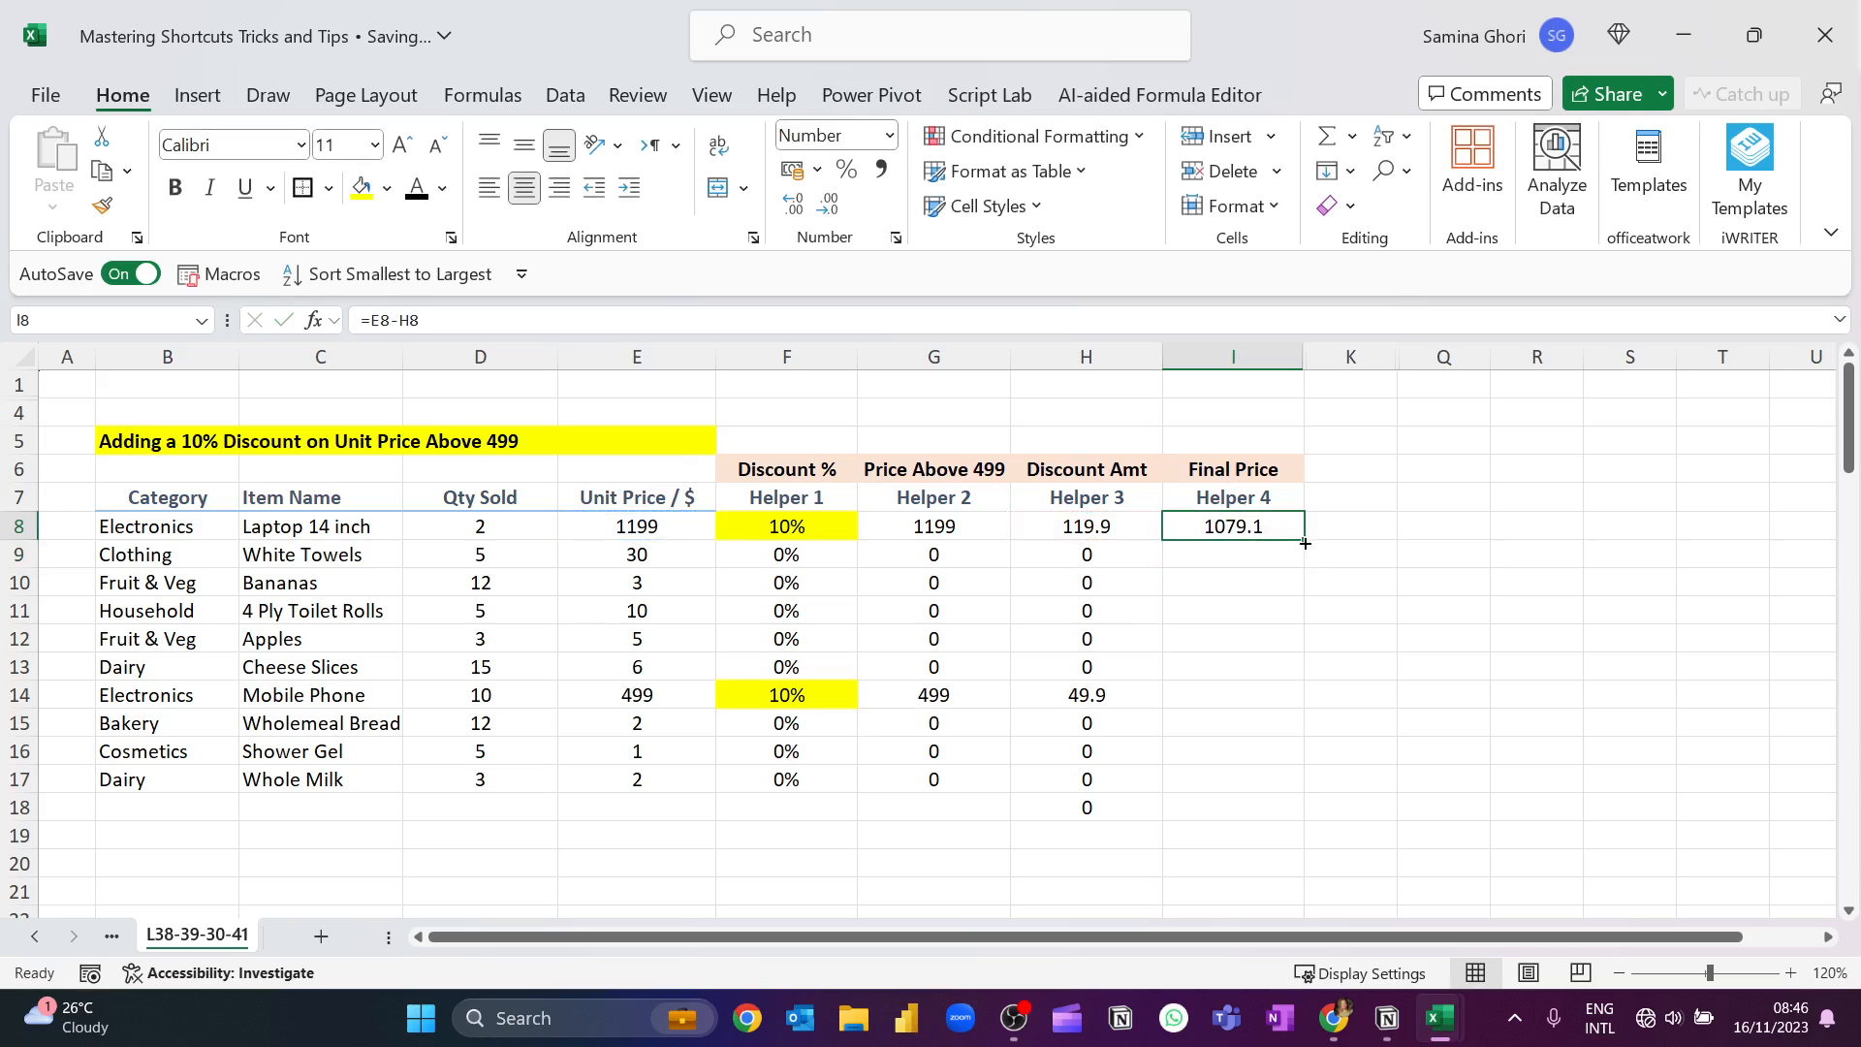
pyautogui.doubleClick(1308, 539)
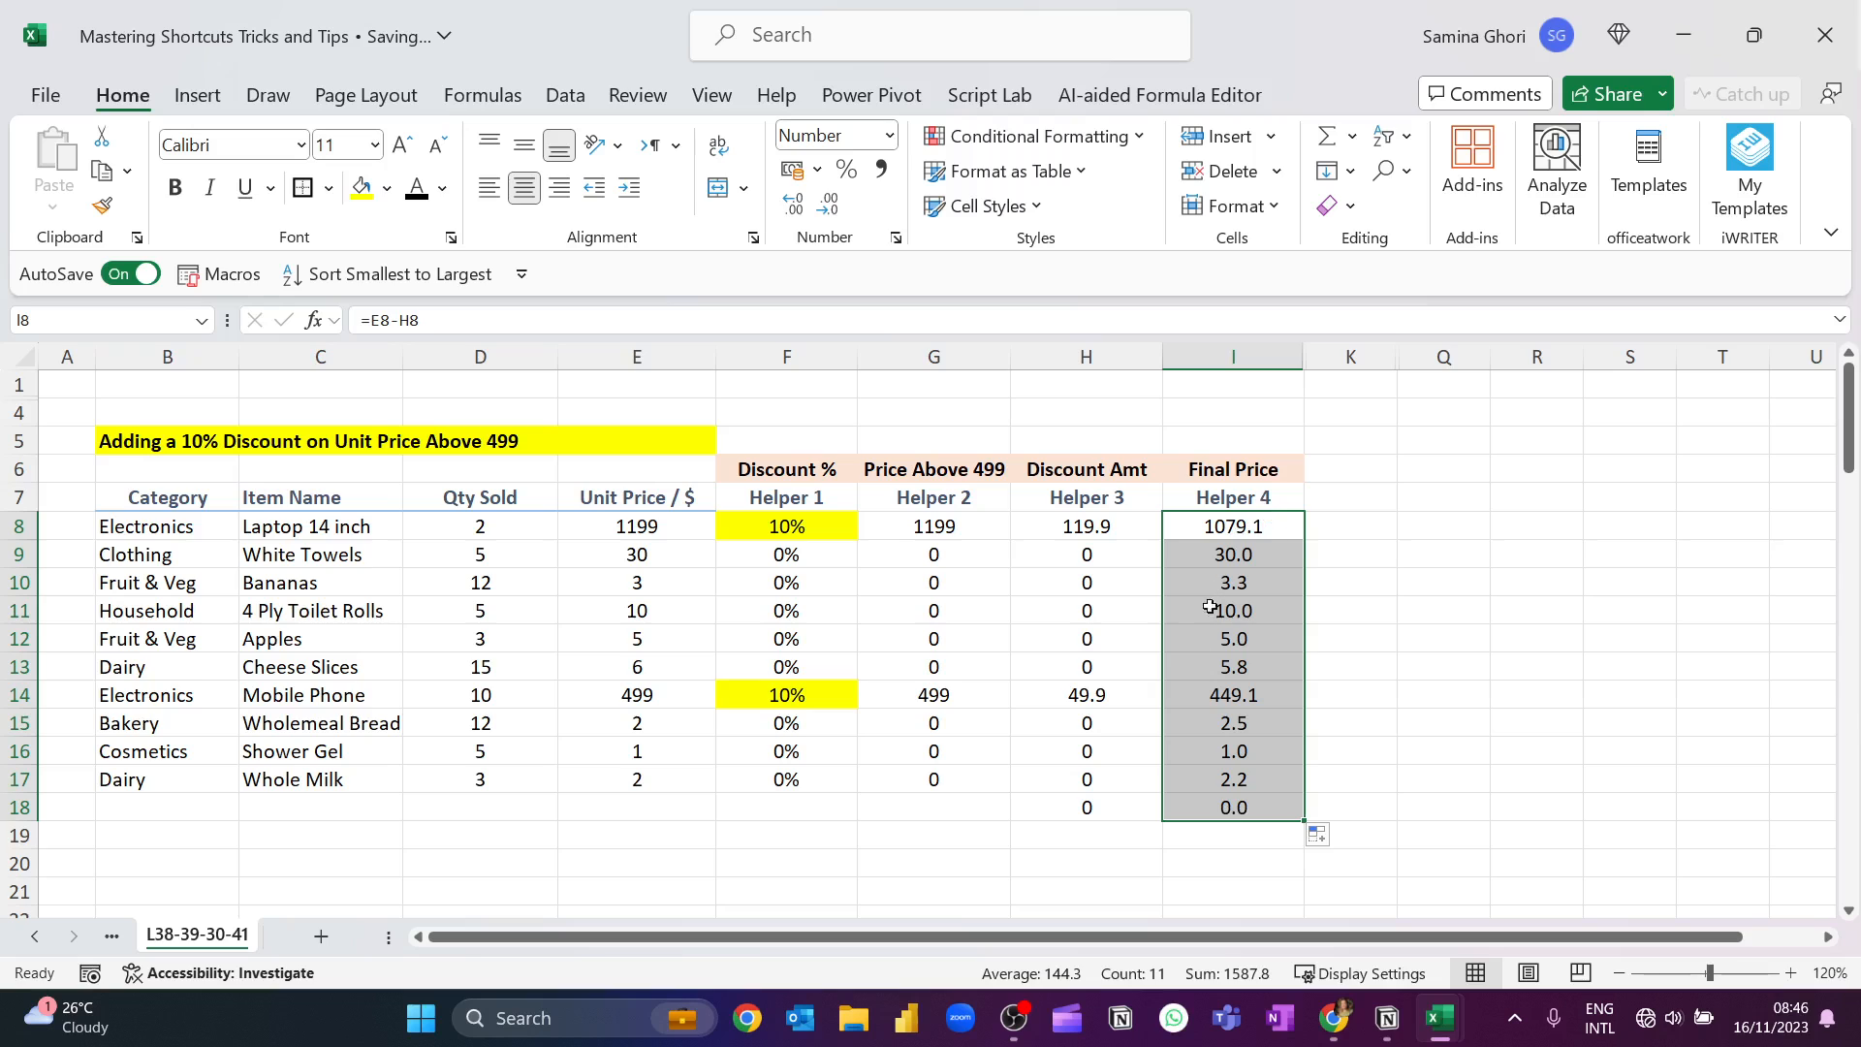
# Clear the surplus filled cells H18 and I18 below the last item row.
pyautogui.moveTo(1126, 809); pyautogui.dragTo(1251, 808)
pyautogui.press('Delete')
pyautogui.click(1248, 785)
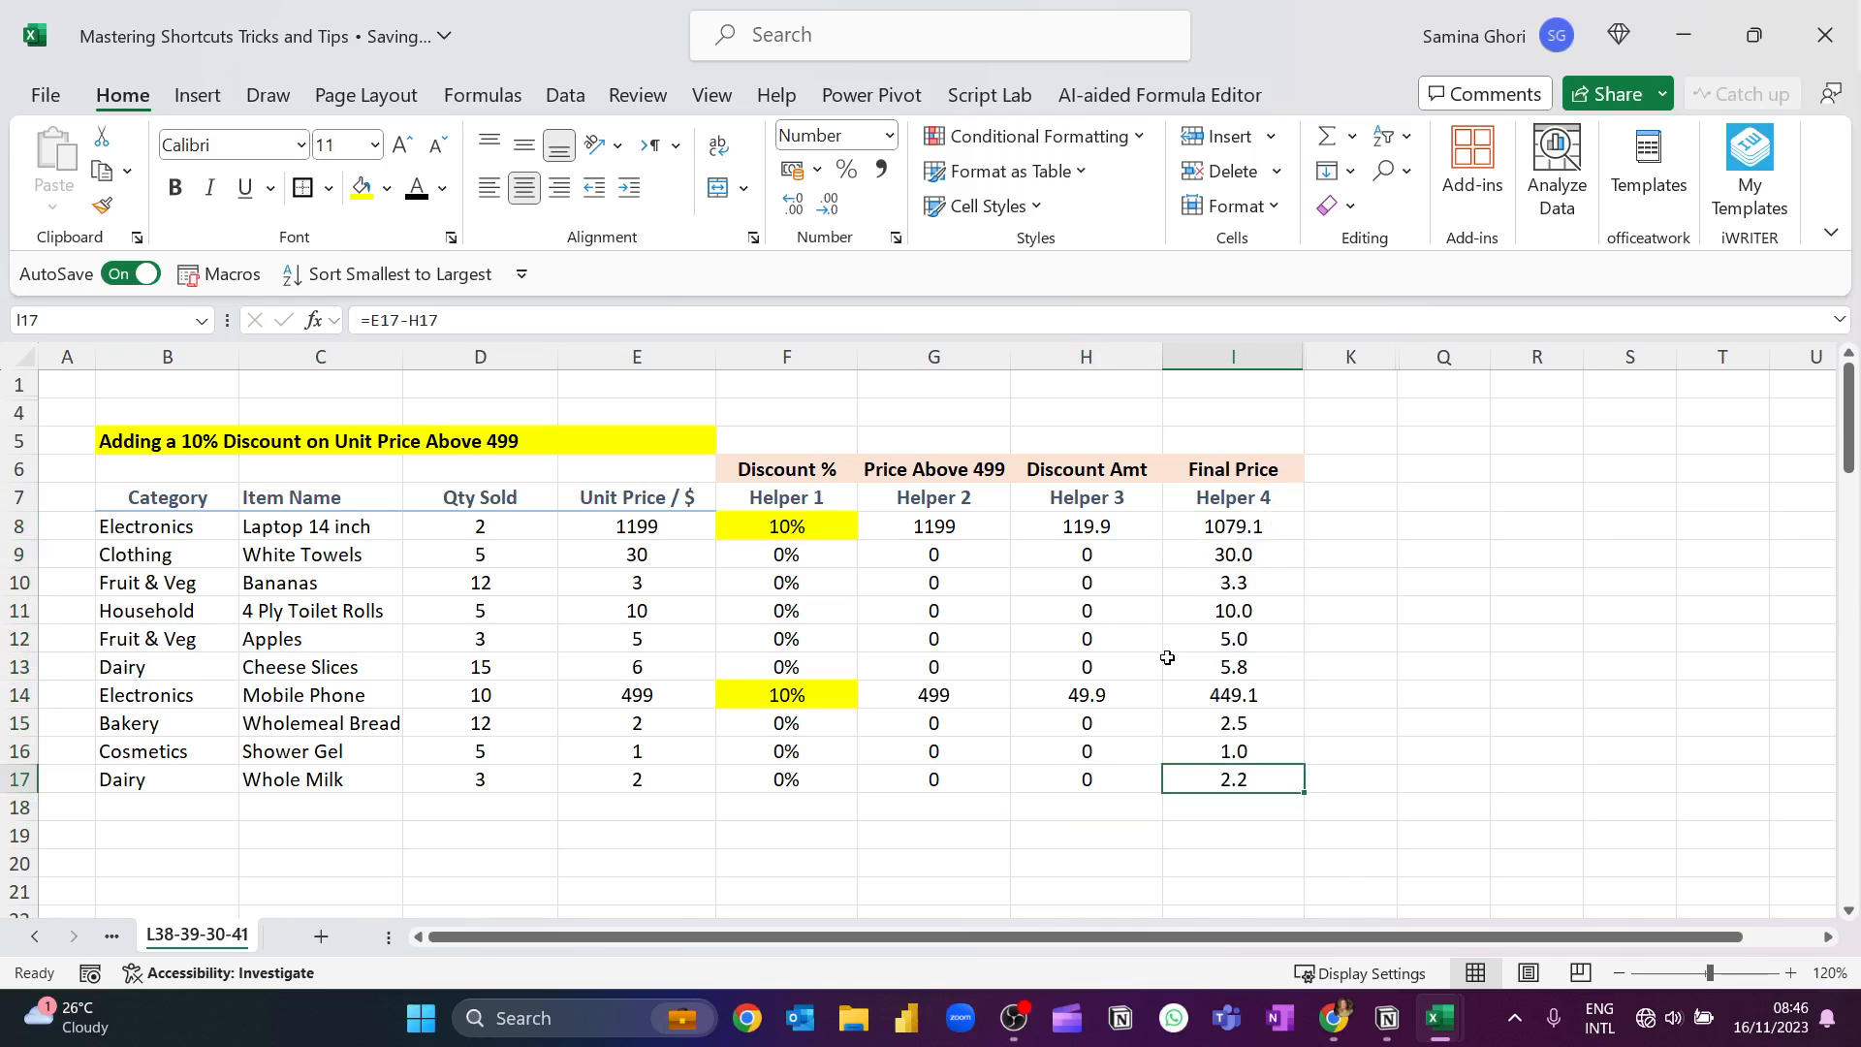
# Review the final prices in I8:I17 against the discount title above the table.
pyautogui.moveTo(1251, 532); pyautogui.dragTo(1256, 780)
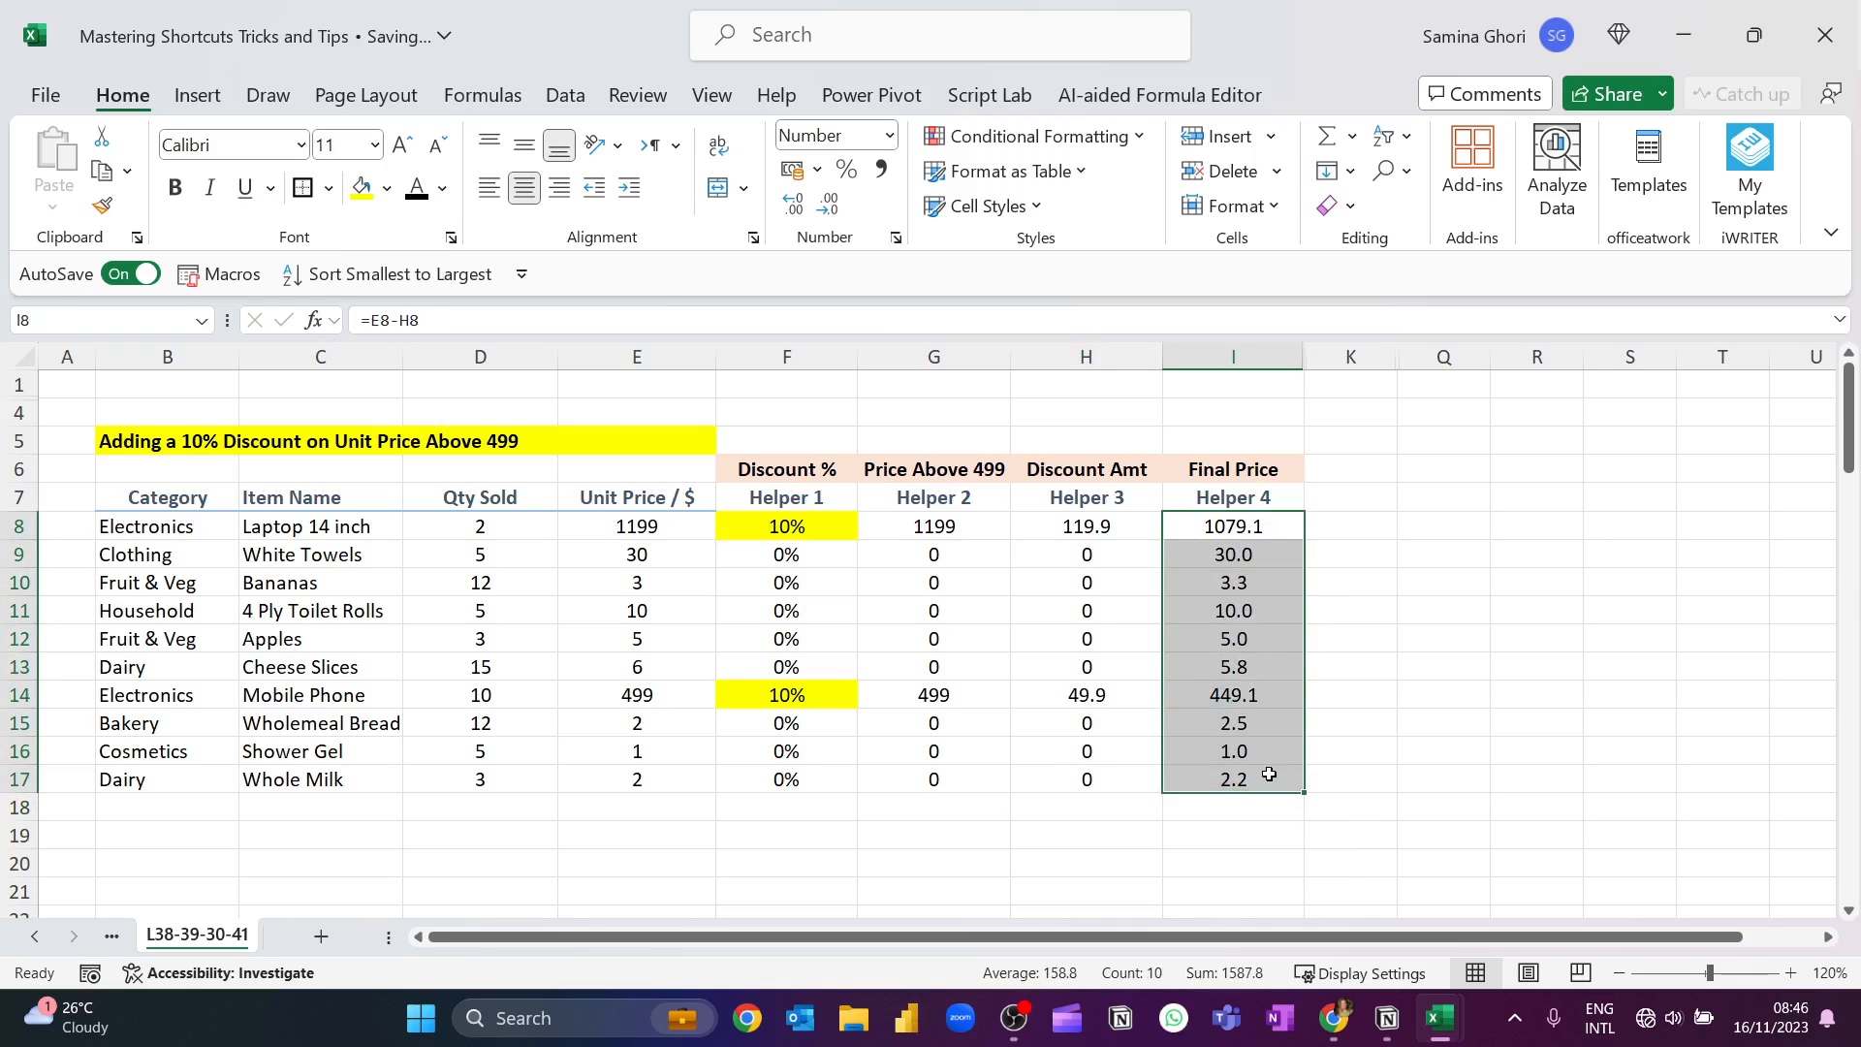
pyautogui.click(1337, 582)
pyautogui.click(1234, 545)
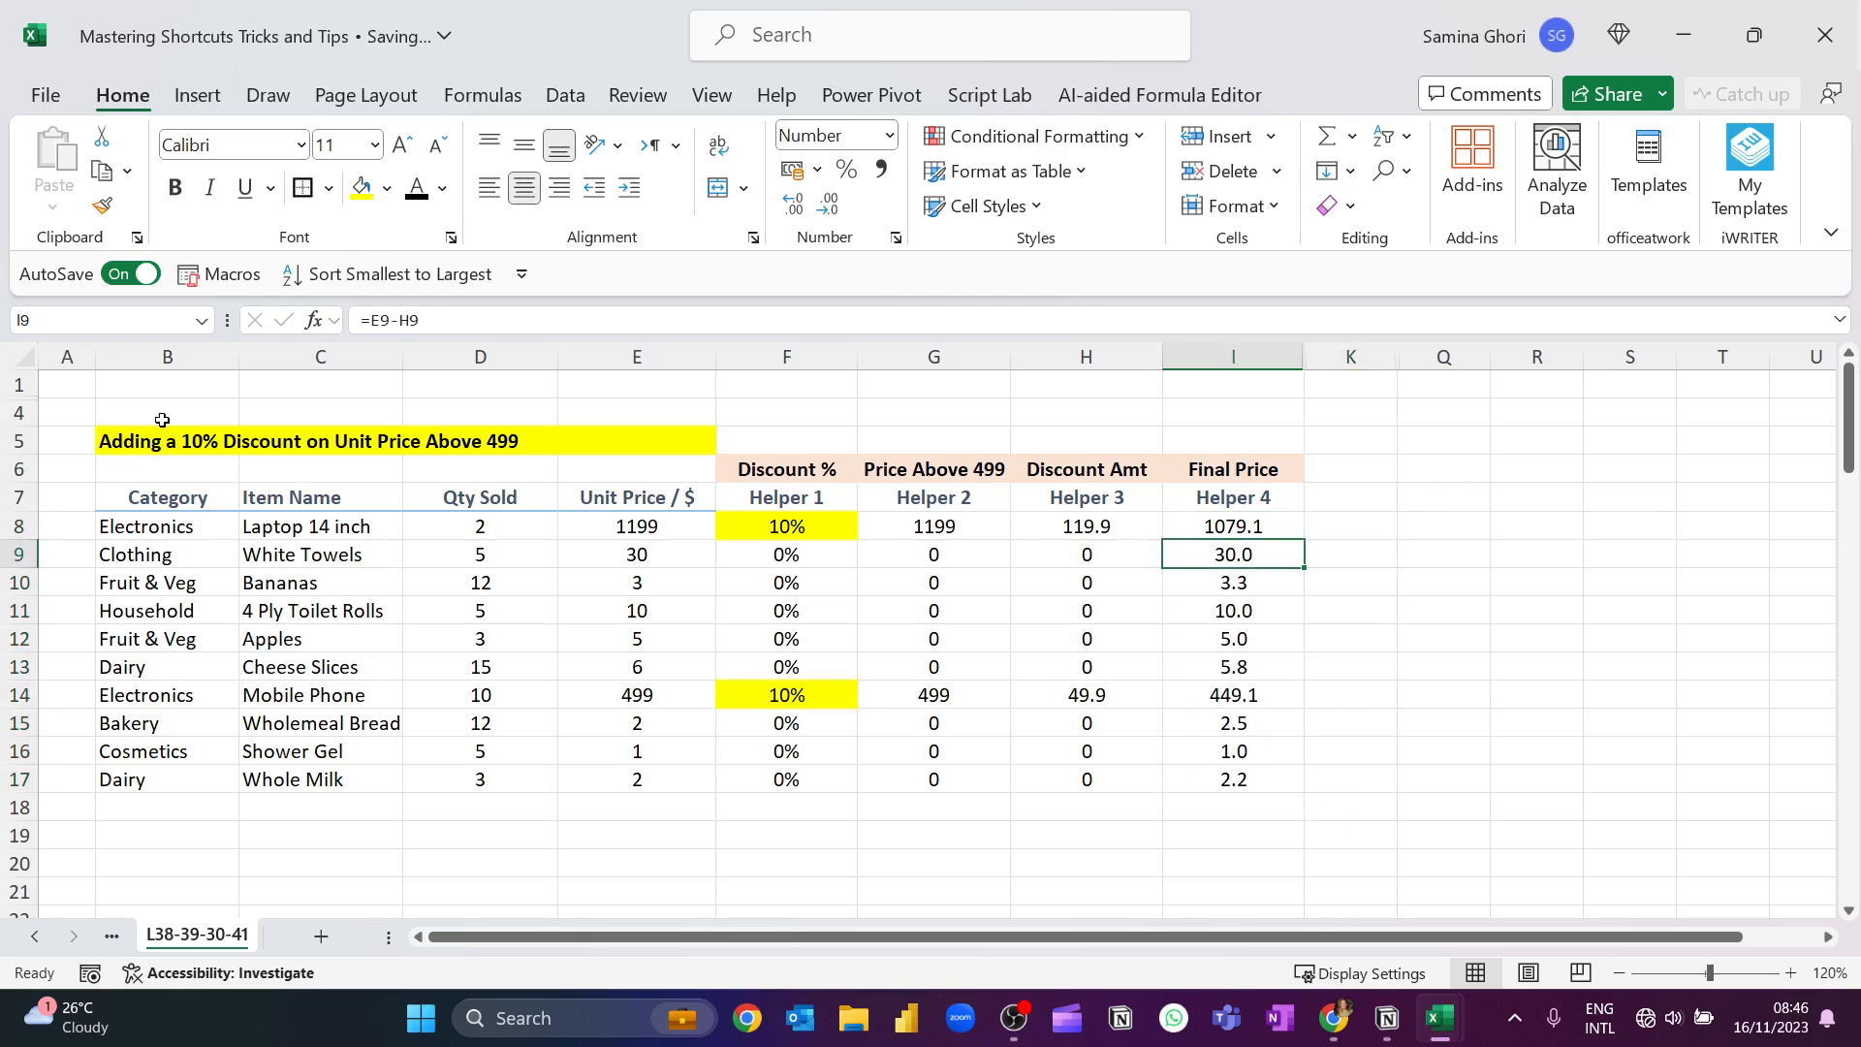
pyautogui.click(126, 444)
pyautogui.click(1416, 462)
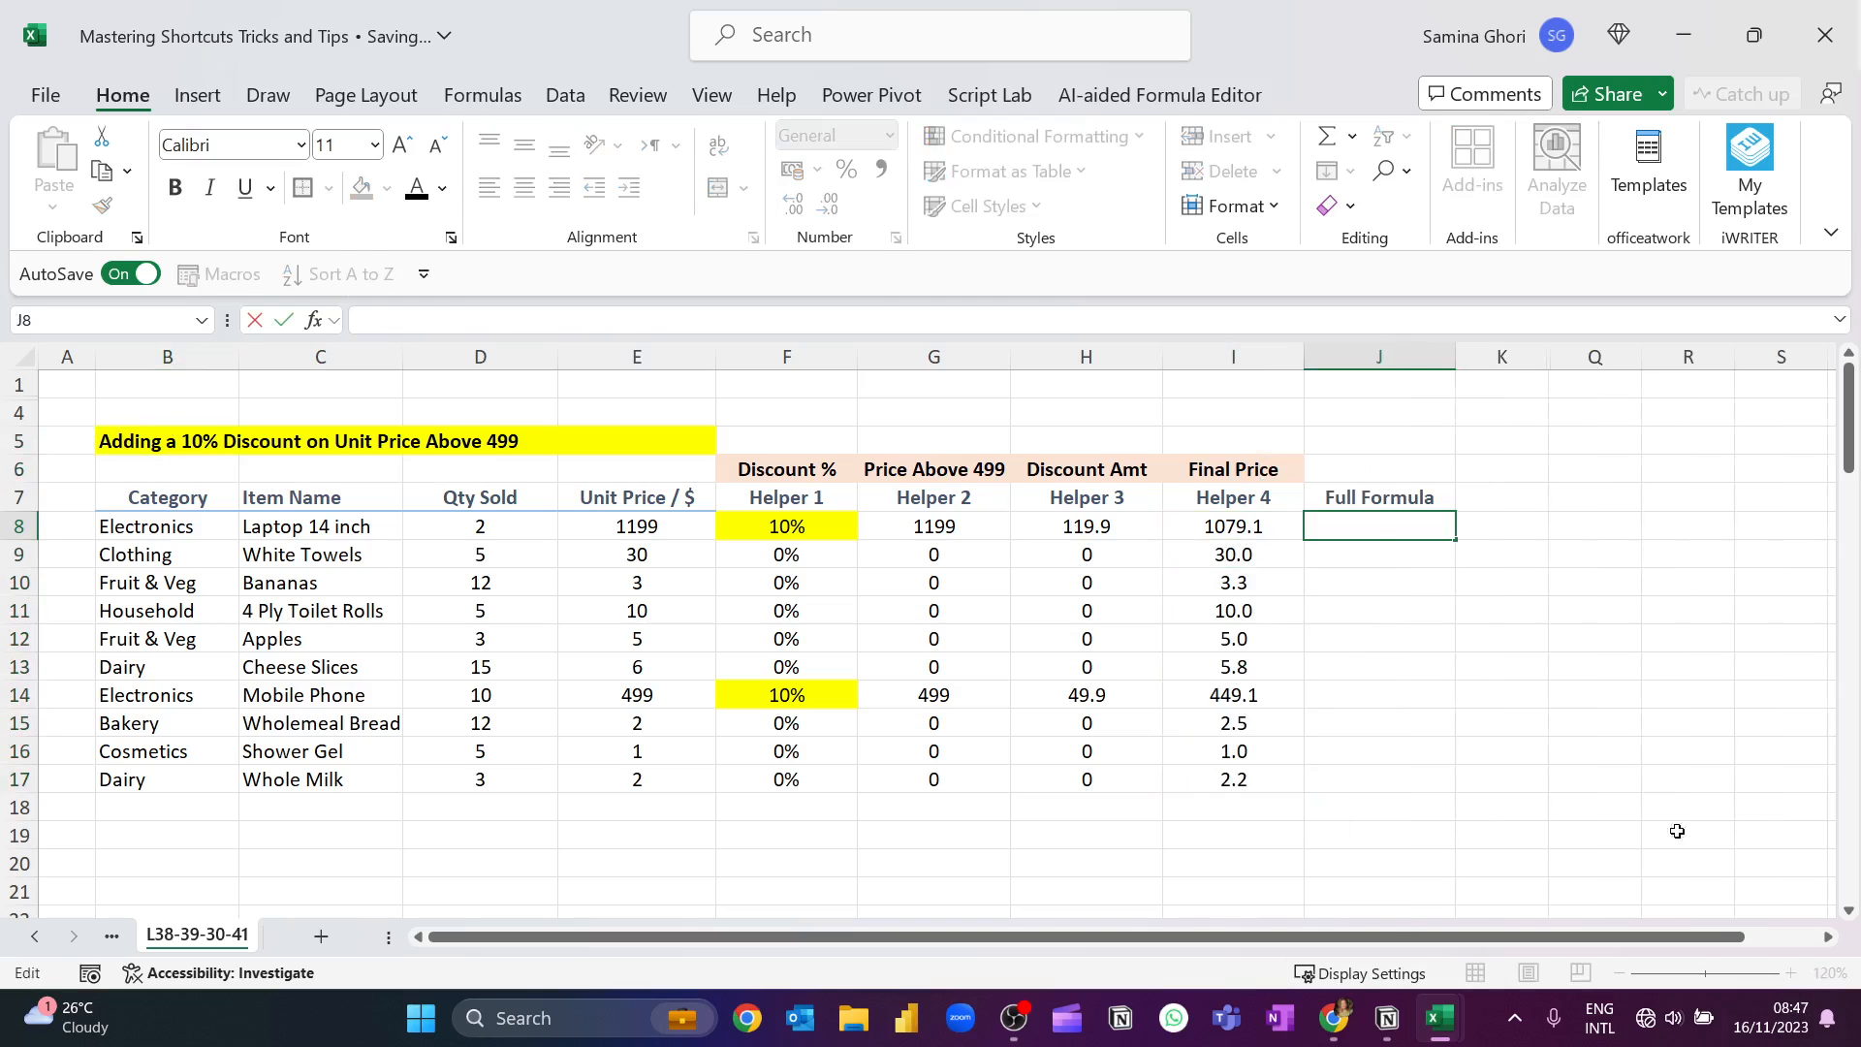
# Start an IF formula in J8 under Full Formula with the logical test E8>=499.
pyautogui.click(1381, 587)
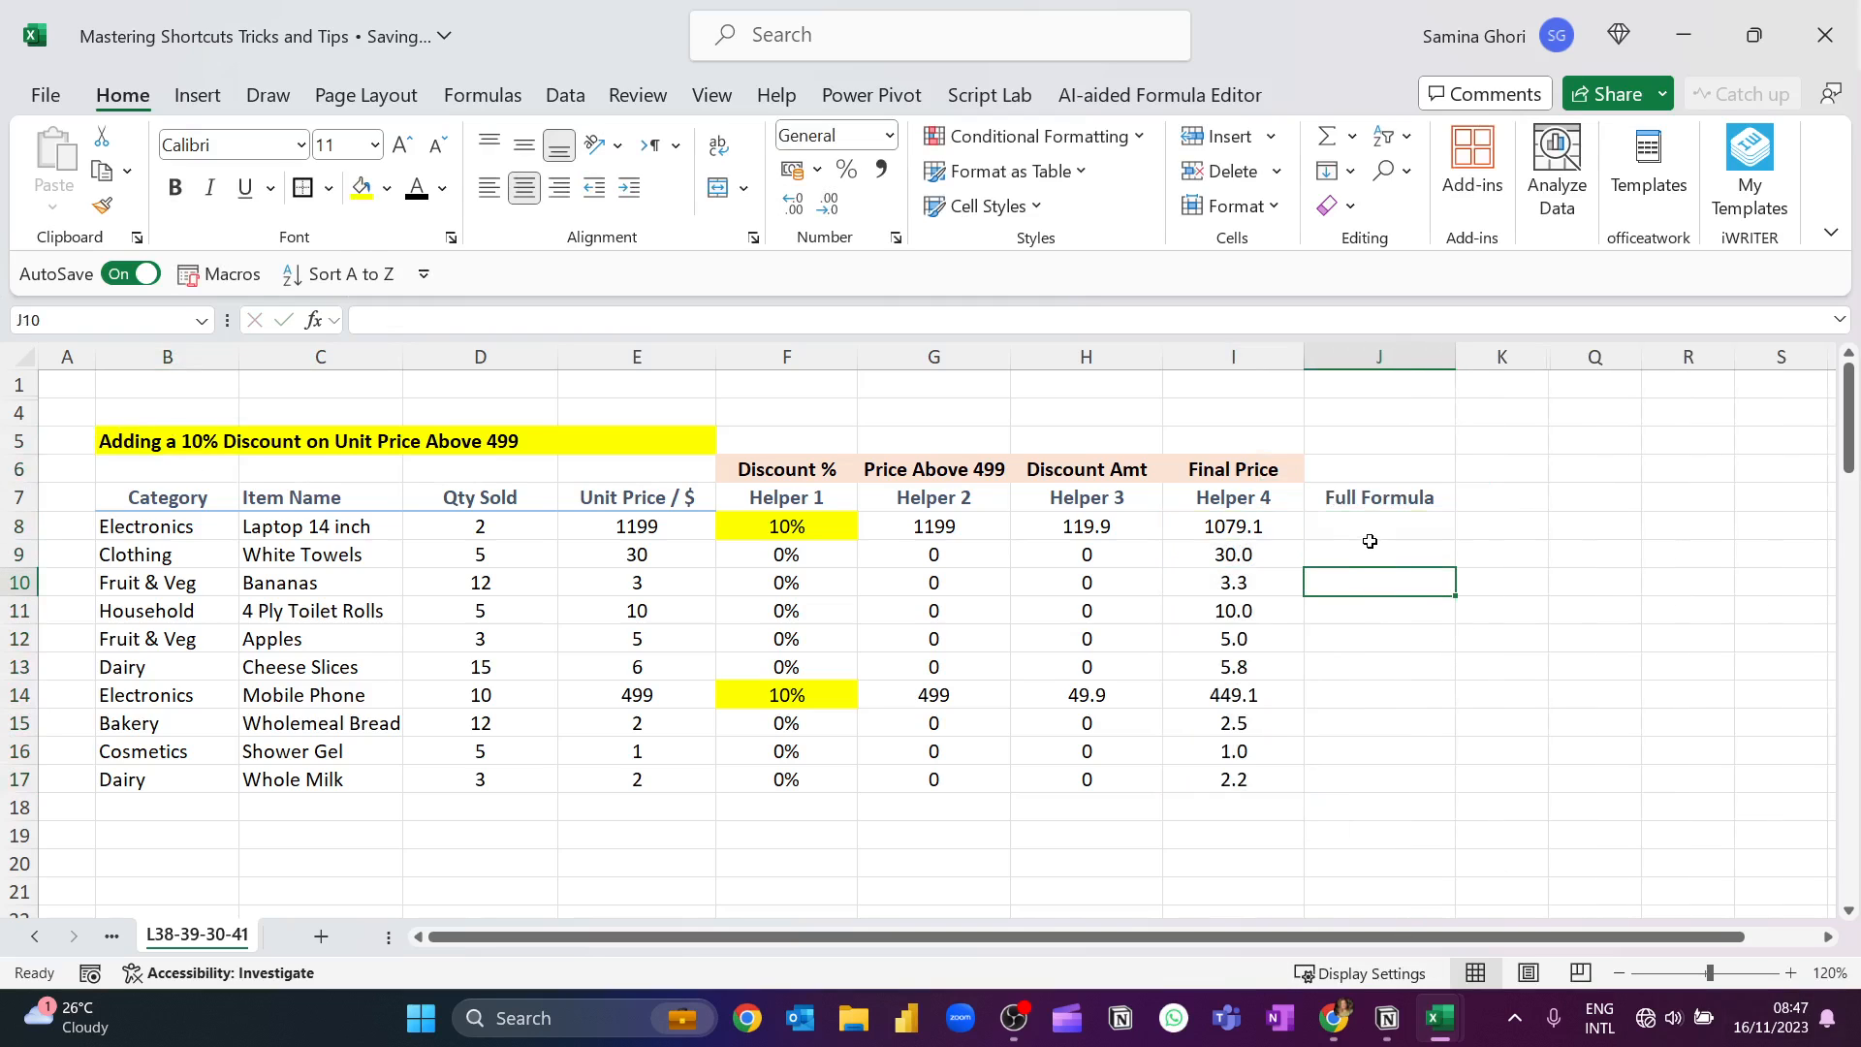
pyautogui.click(1366, 531)
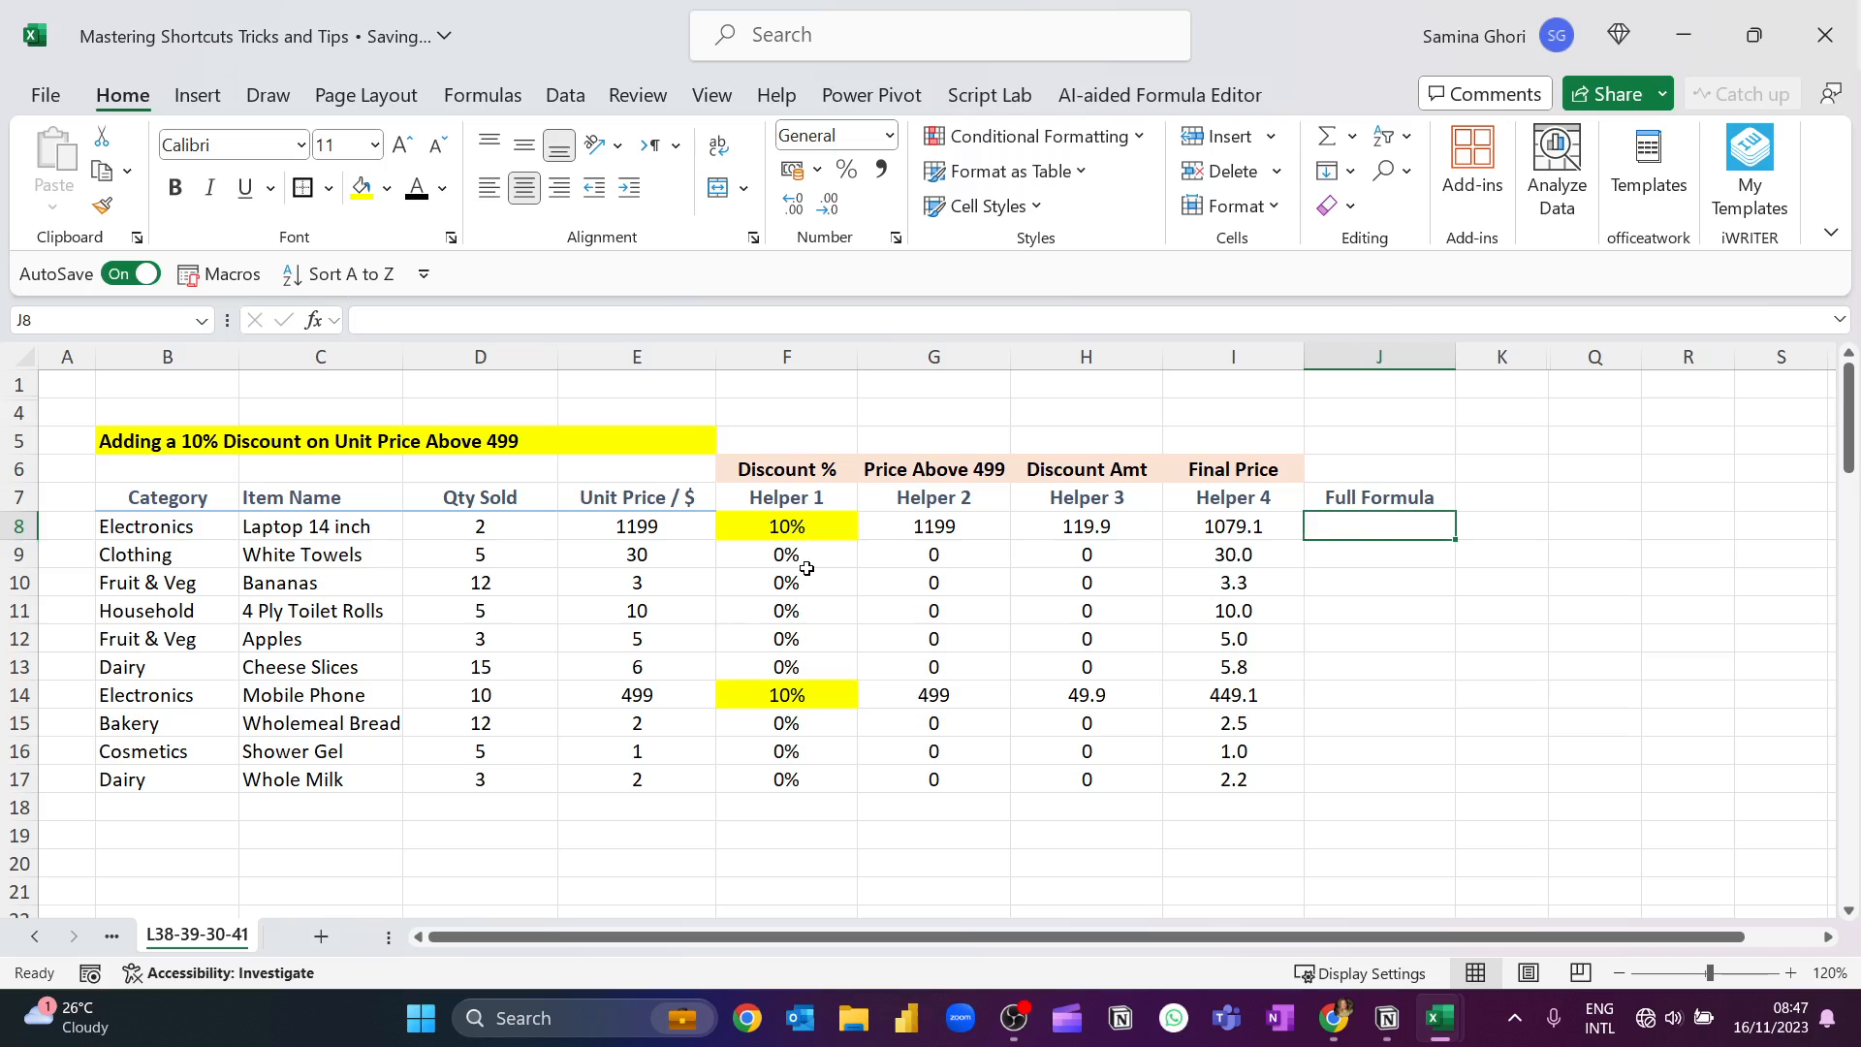
pyautogui.write('=IF(')
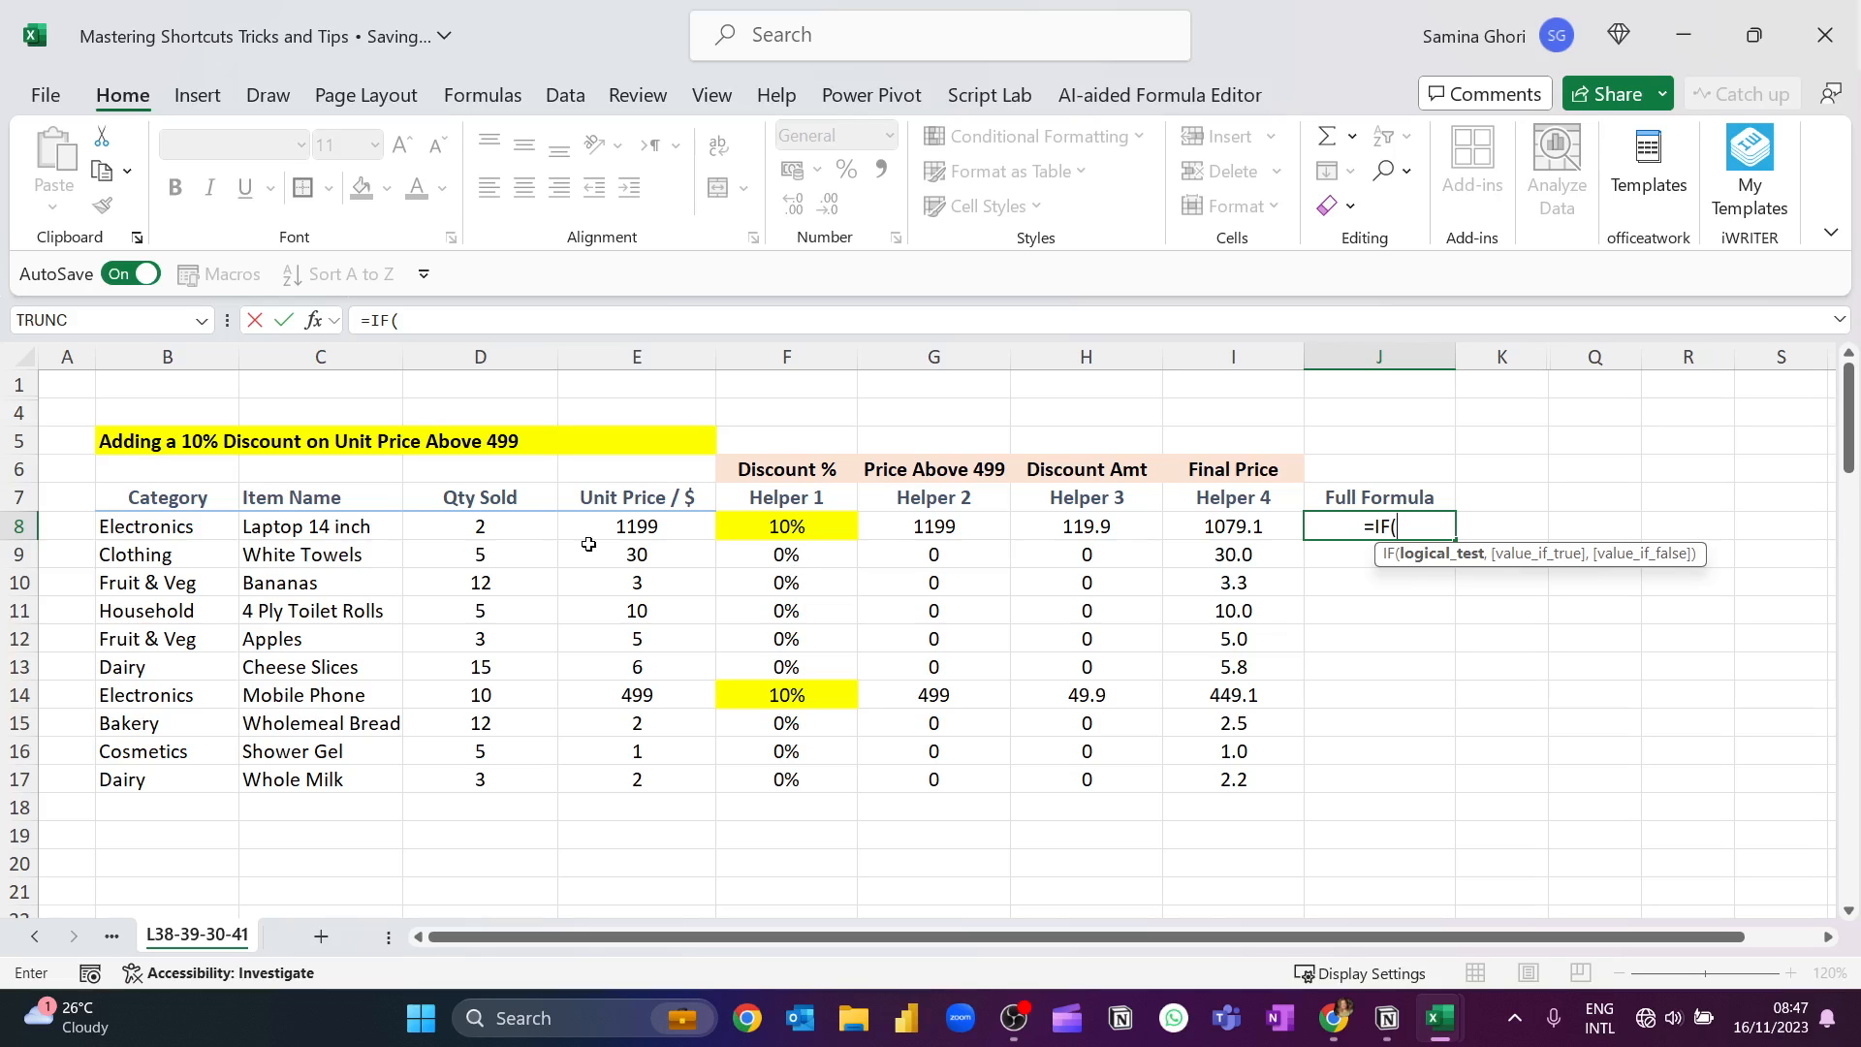
pyautogui.click(643, 527)
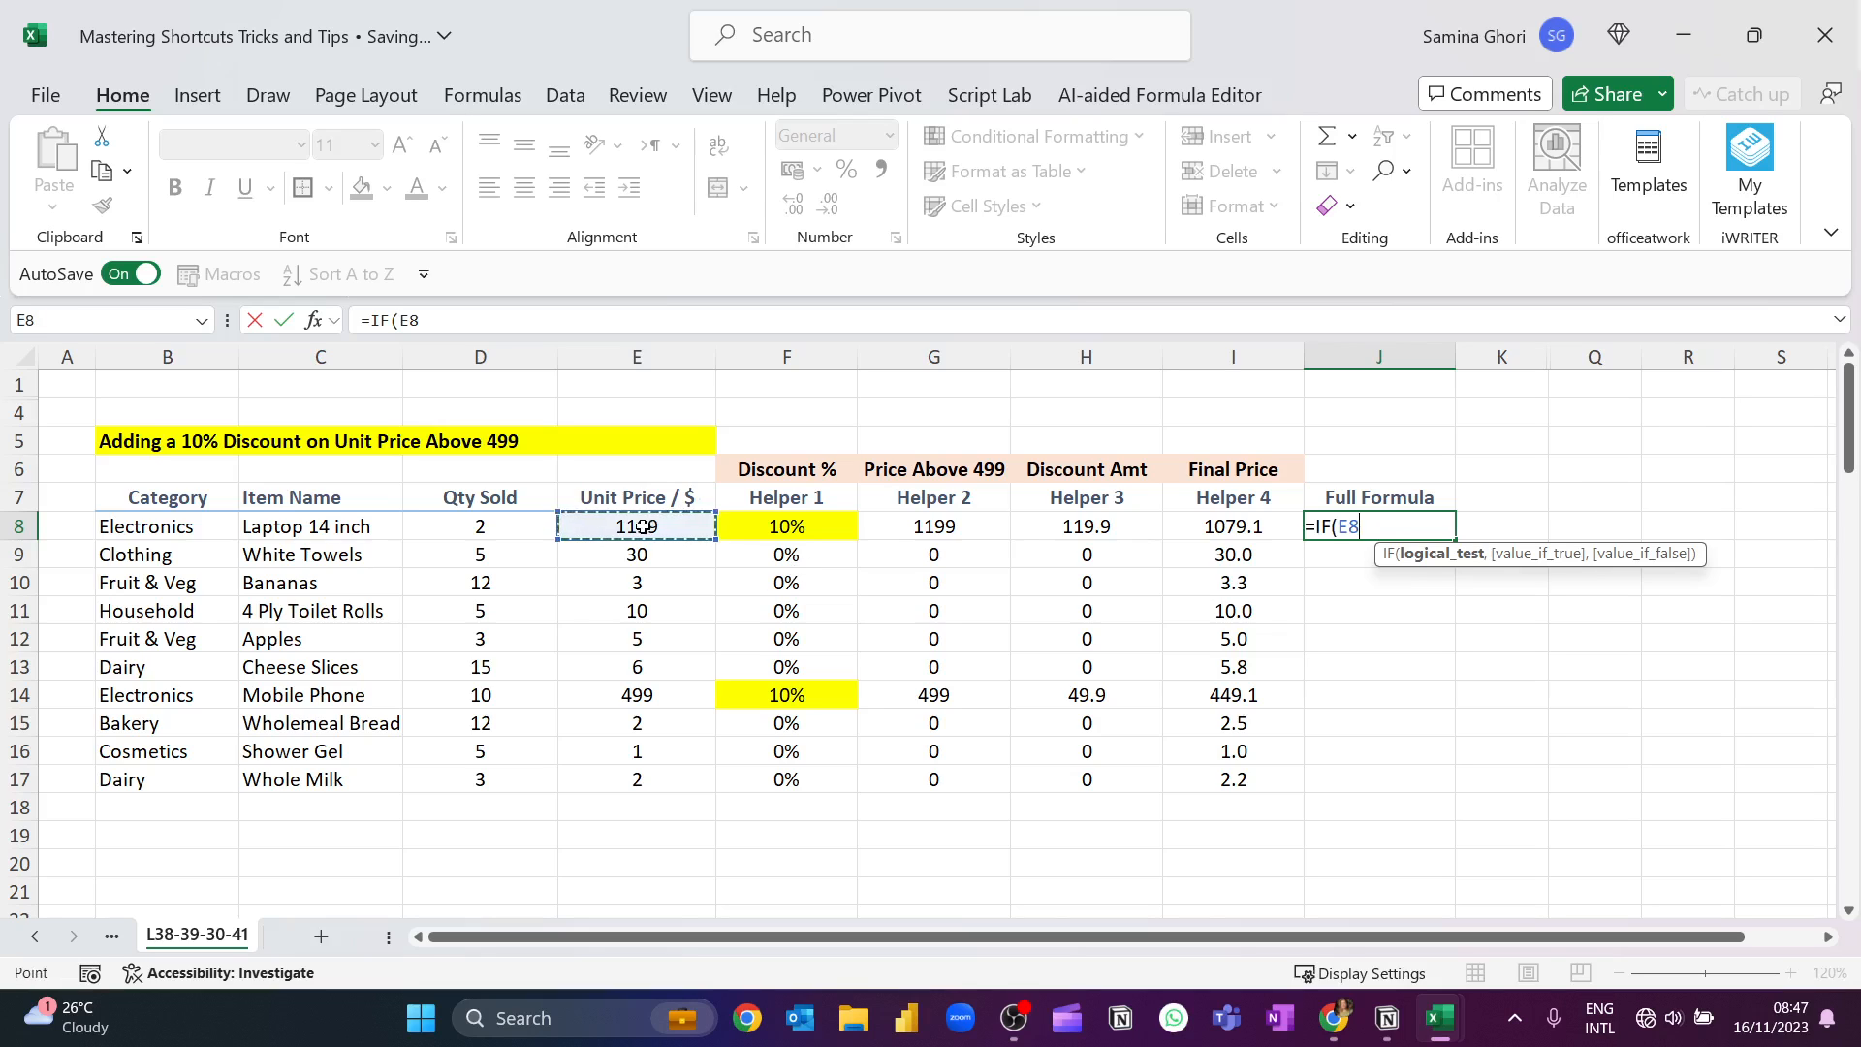
pyautogui.write('>=')
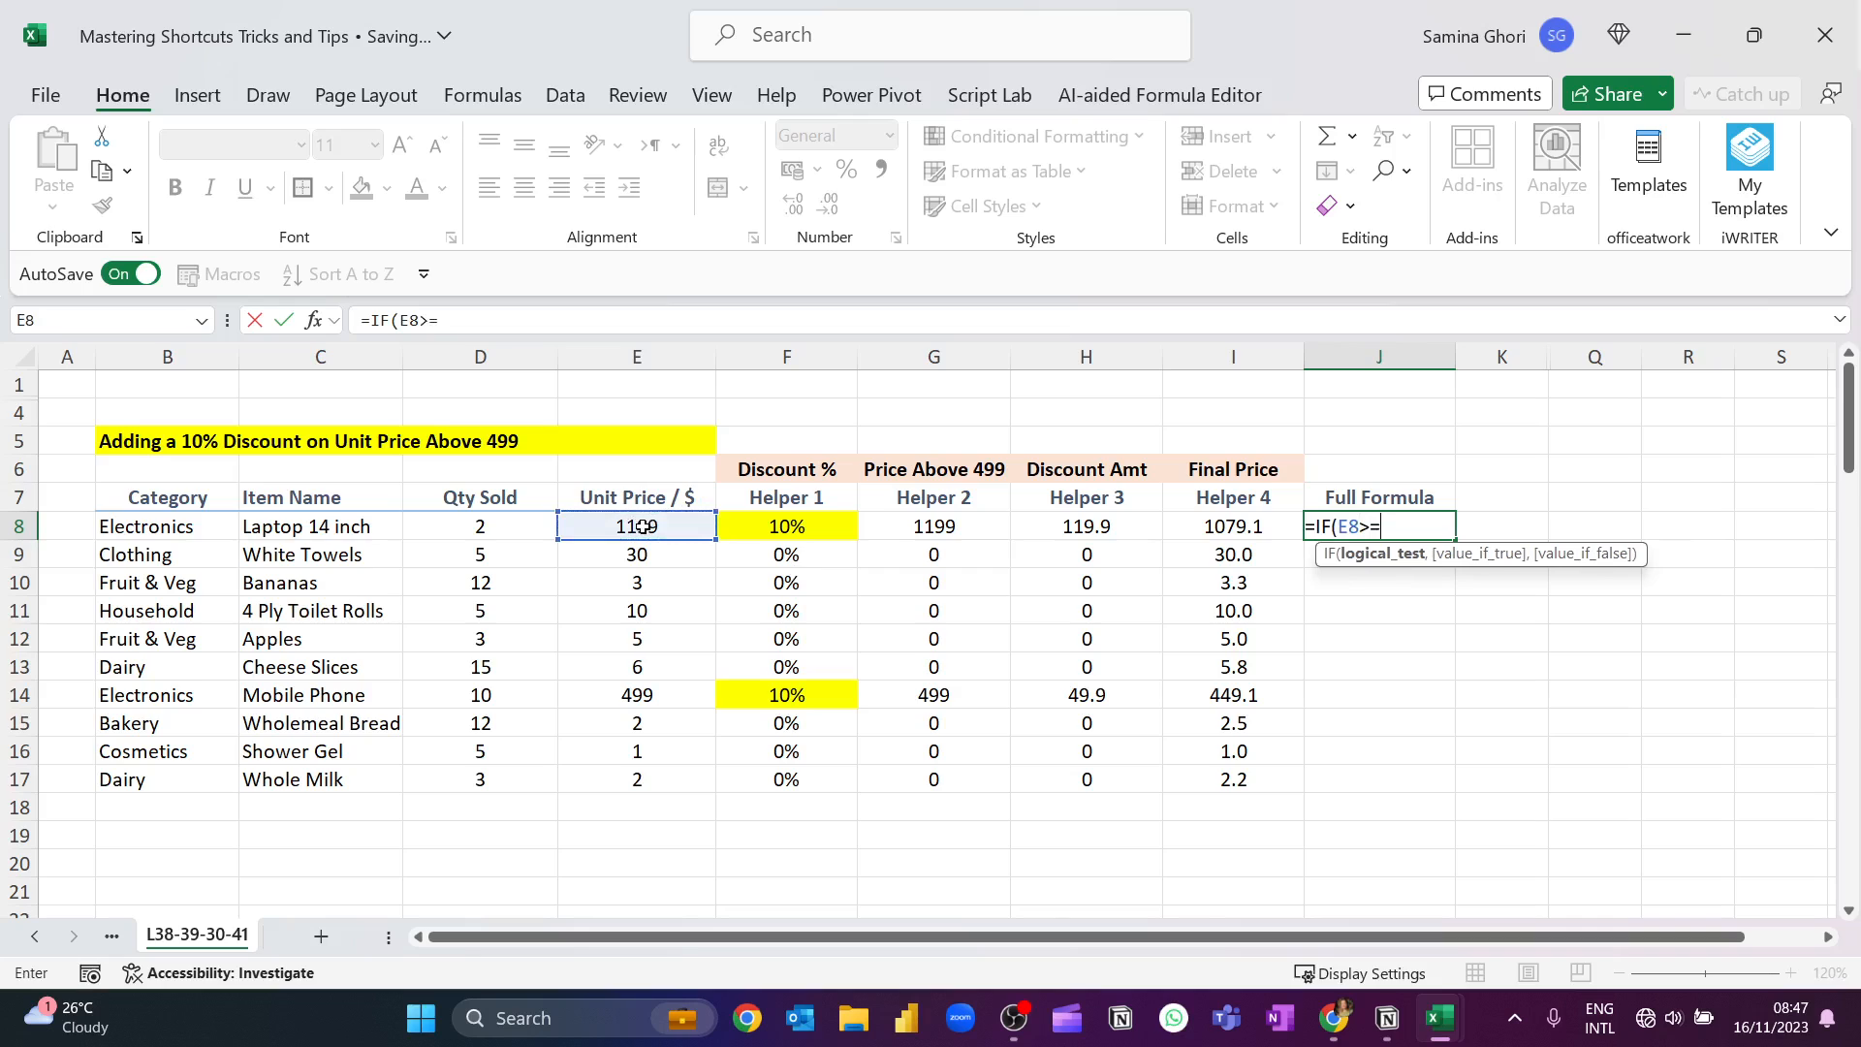
pyautogui.write('499,(')
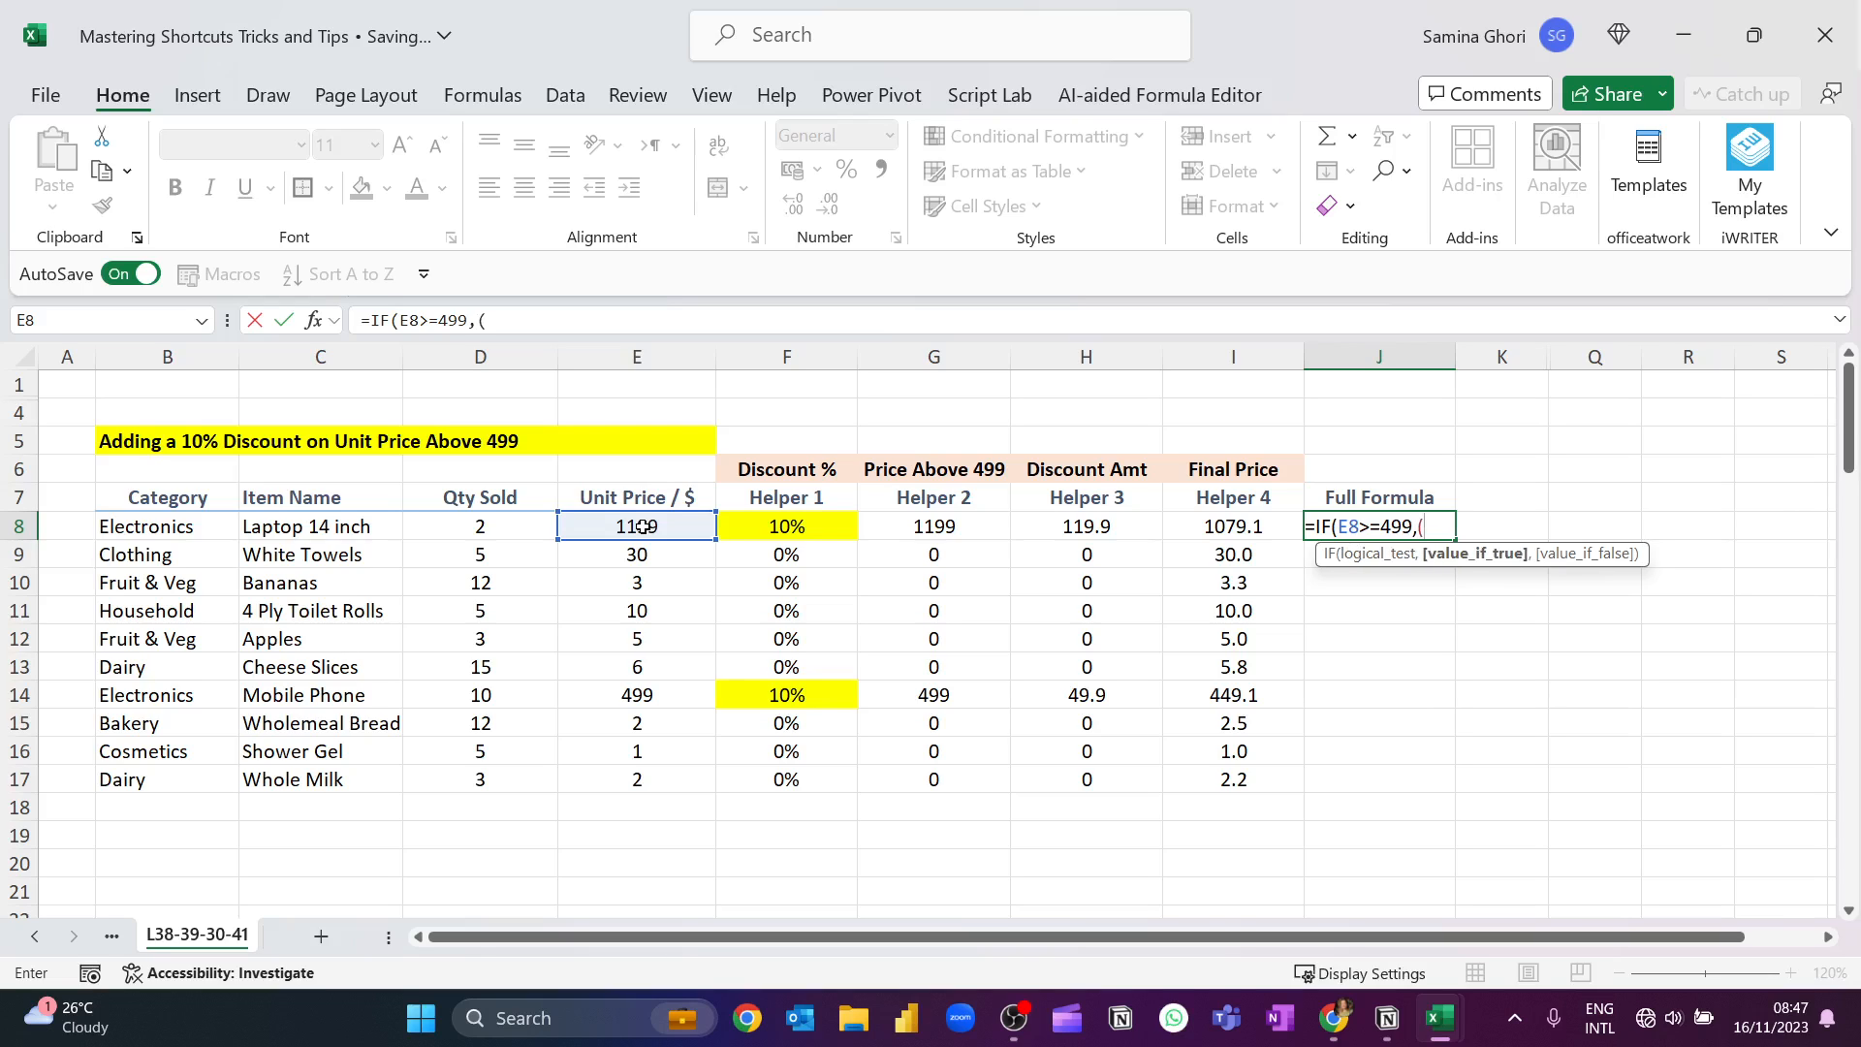
# Set the value if true in the J8 formula to (E8-(10%*E8)).
pyautogui.click(643, 527)
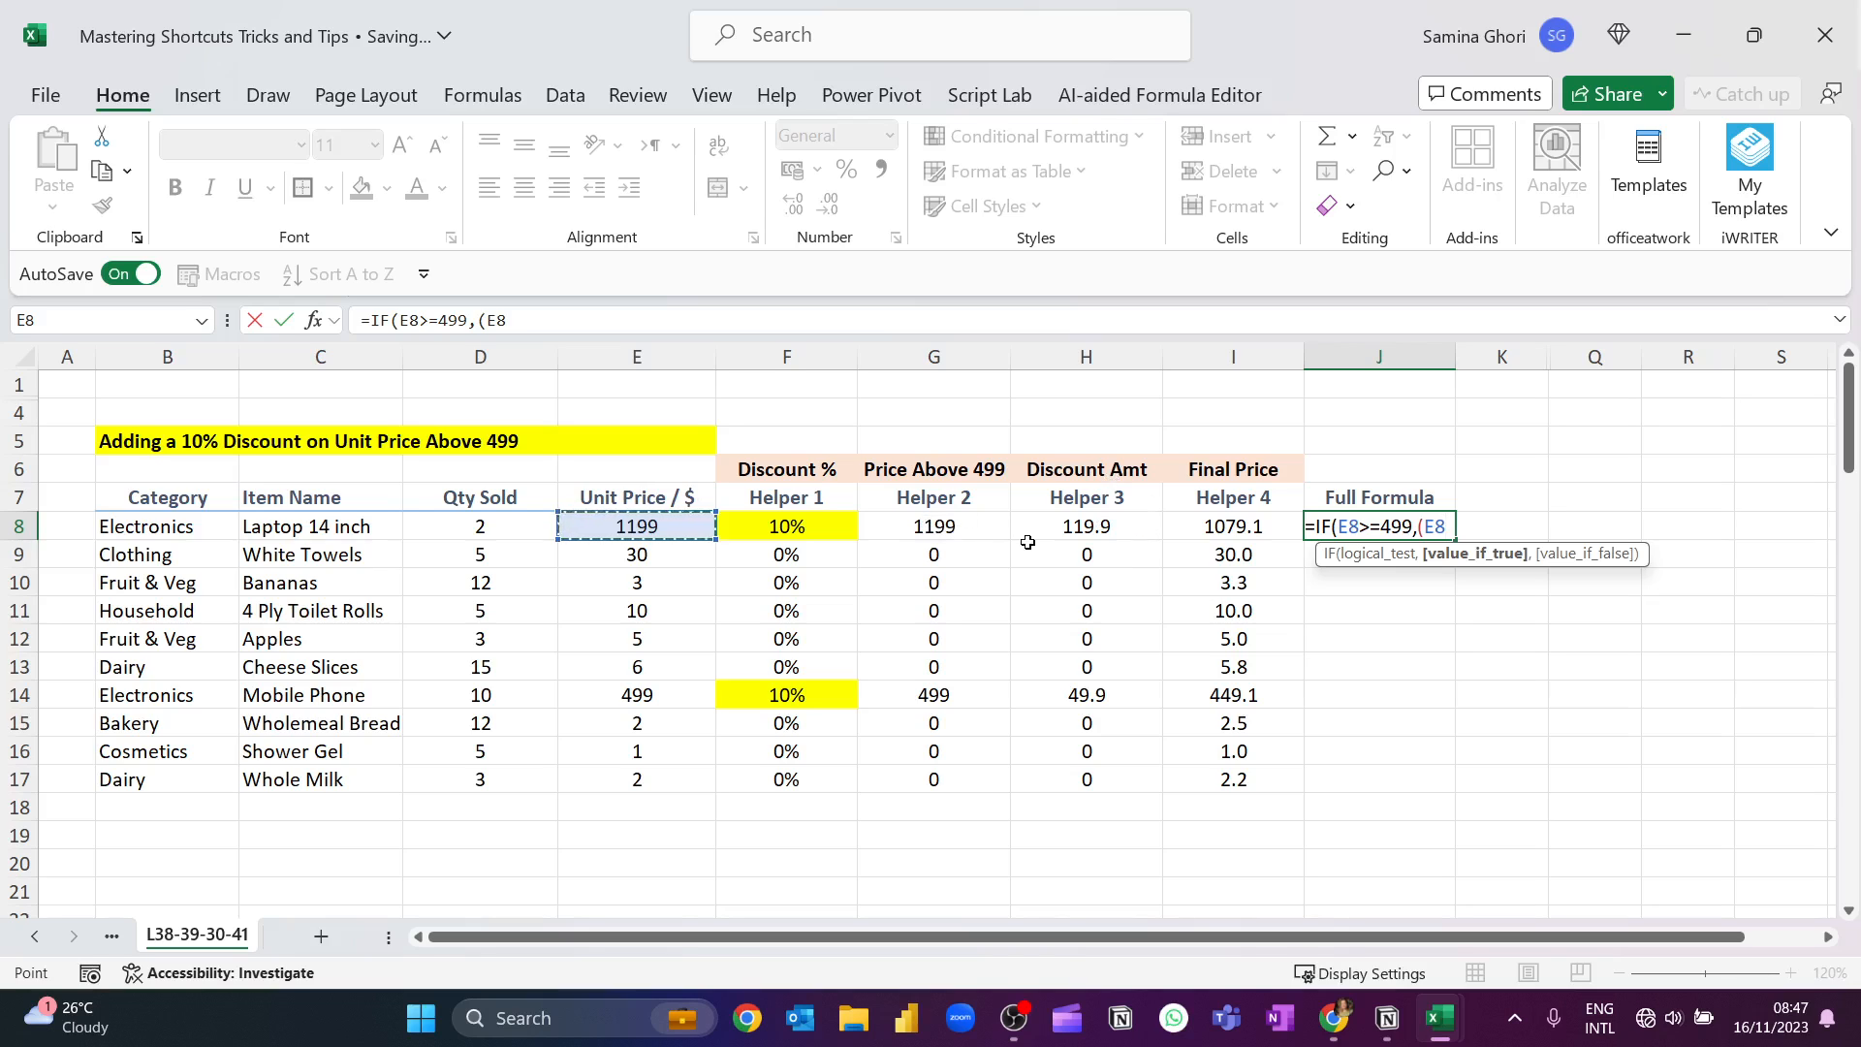
pyautogui.write('-(10*')
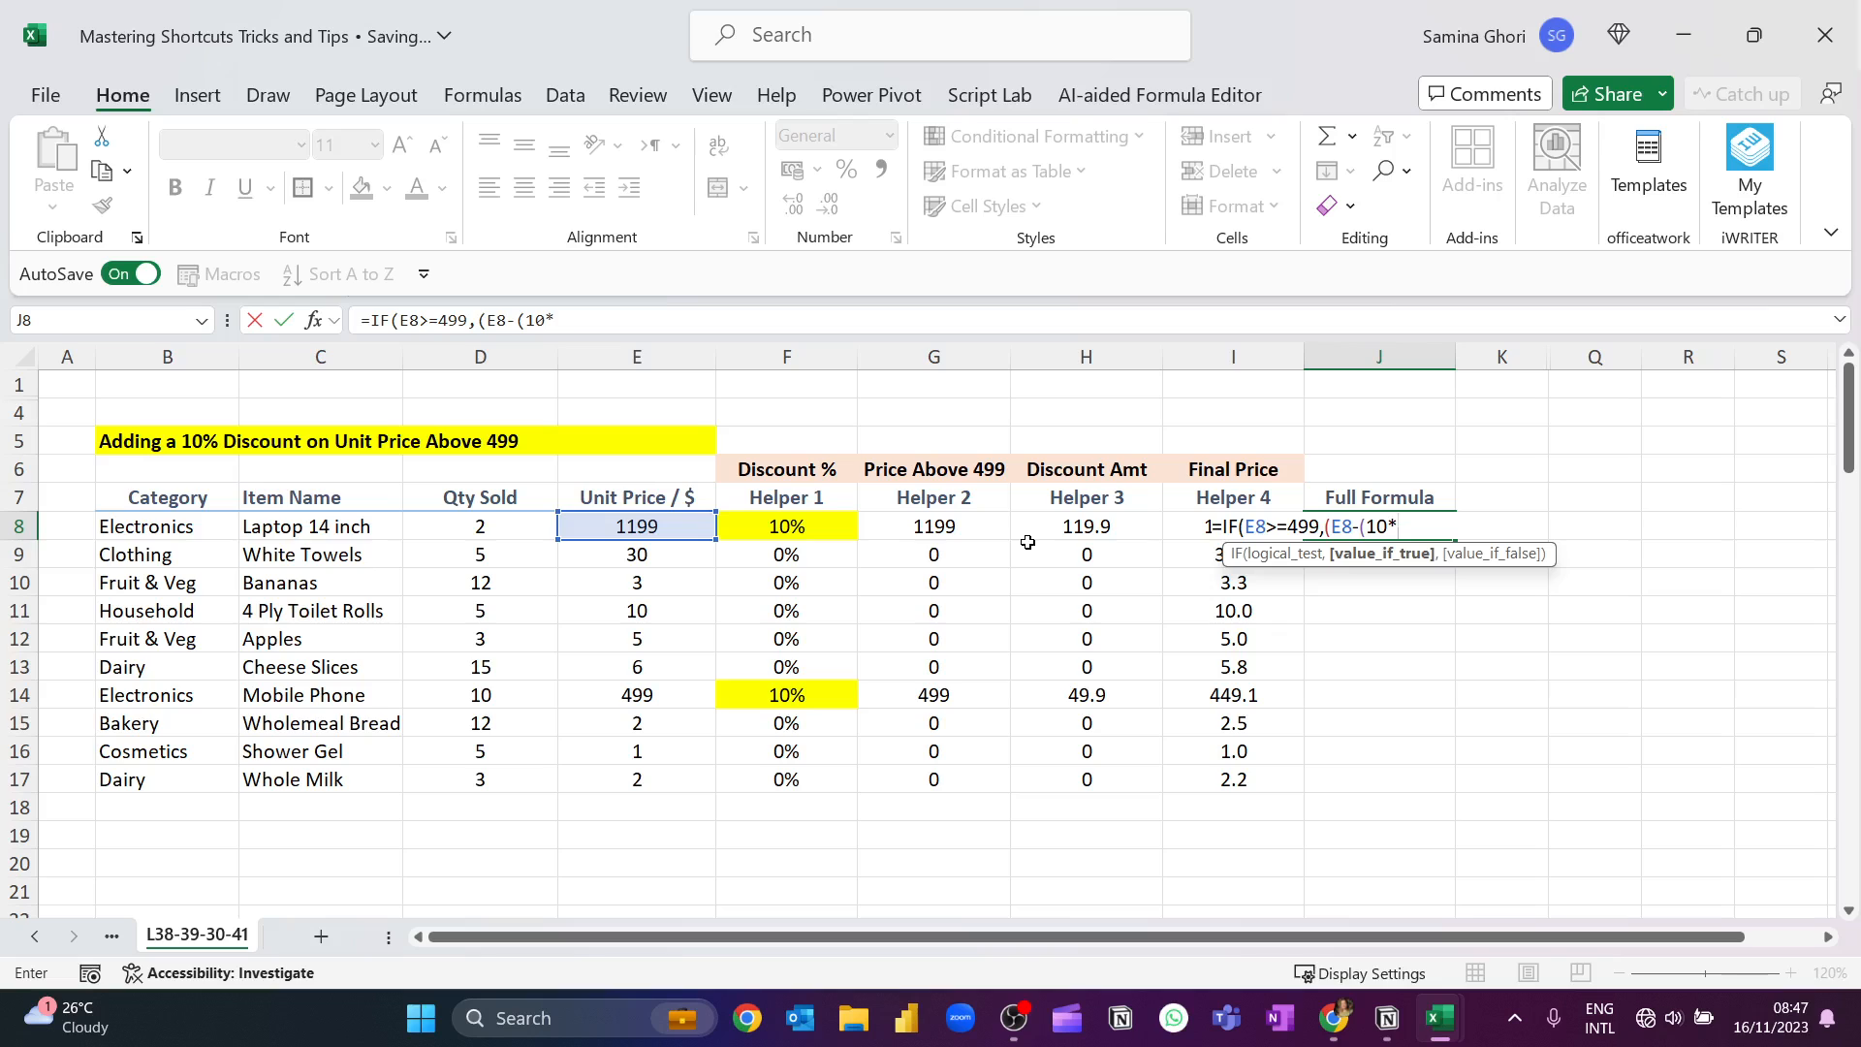
pyautogui.click(657, 524)
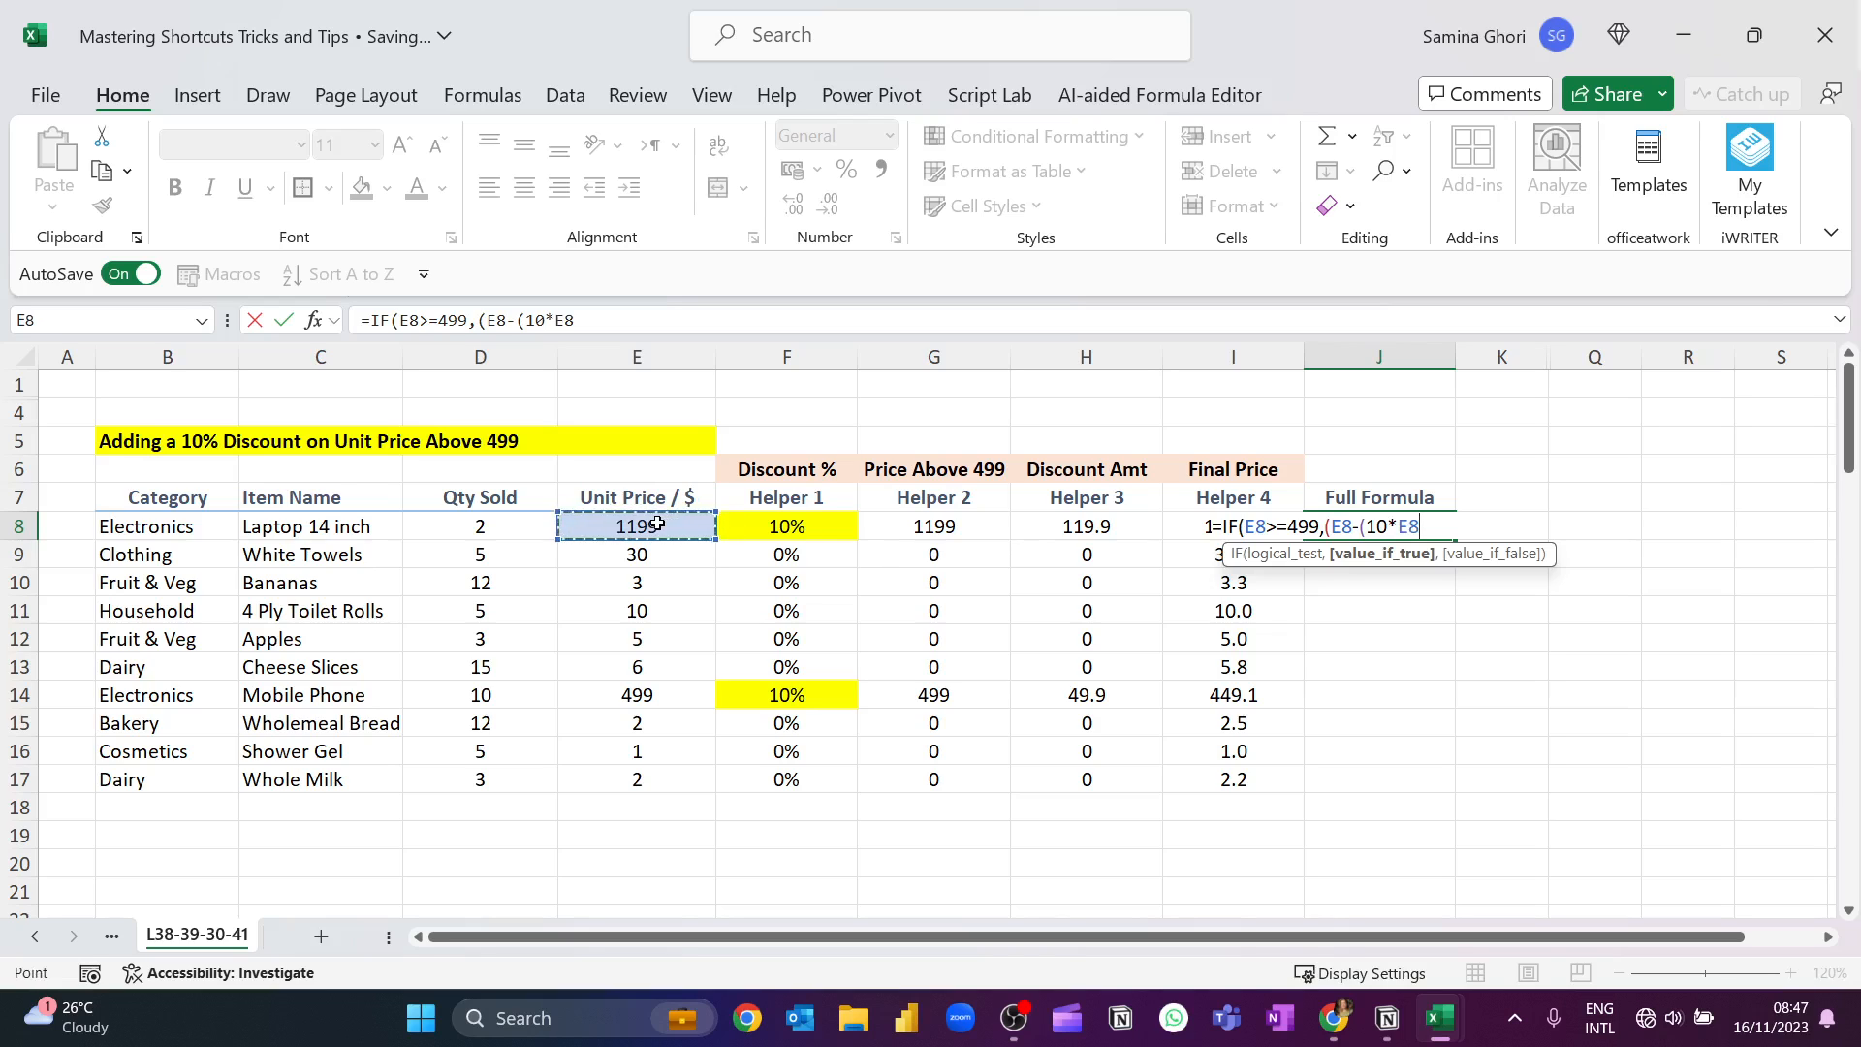
pyautogui.write(')')
pyautogui.click(1389, 524)
pyautogui.write('%')
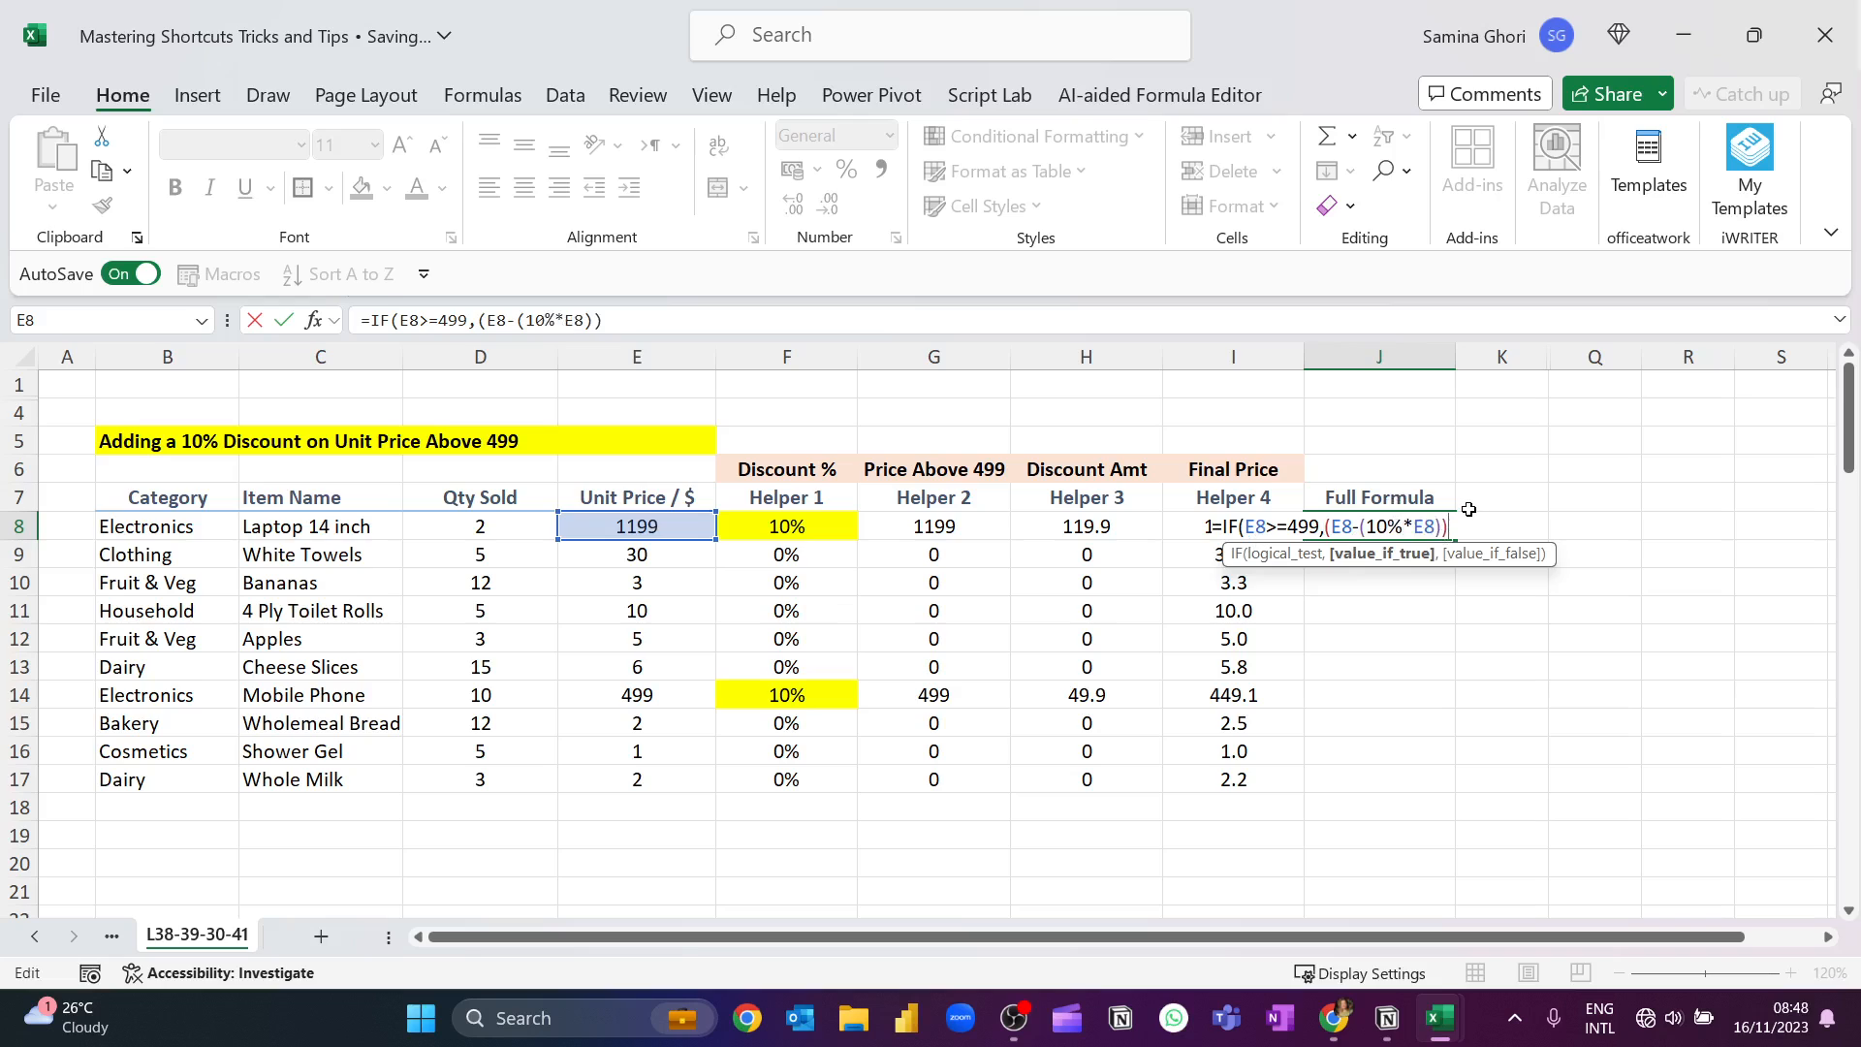
pyautogui.write(',')
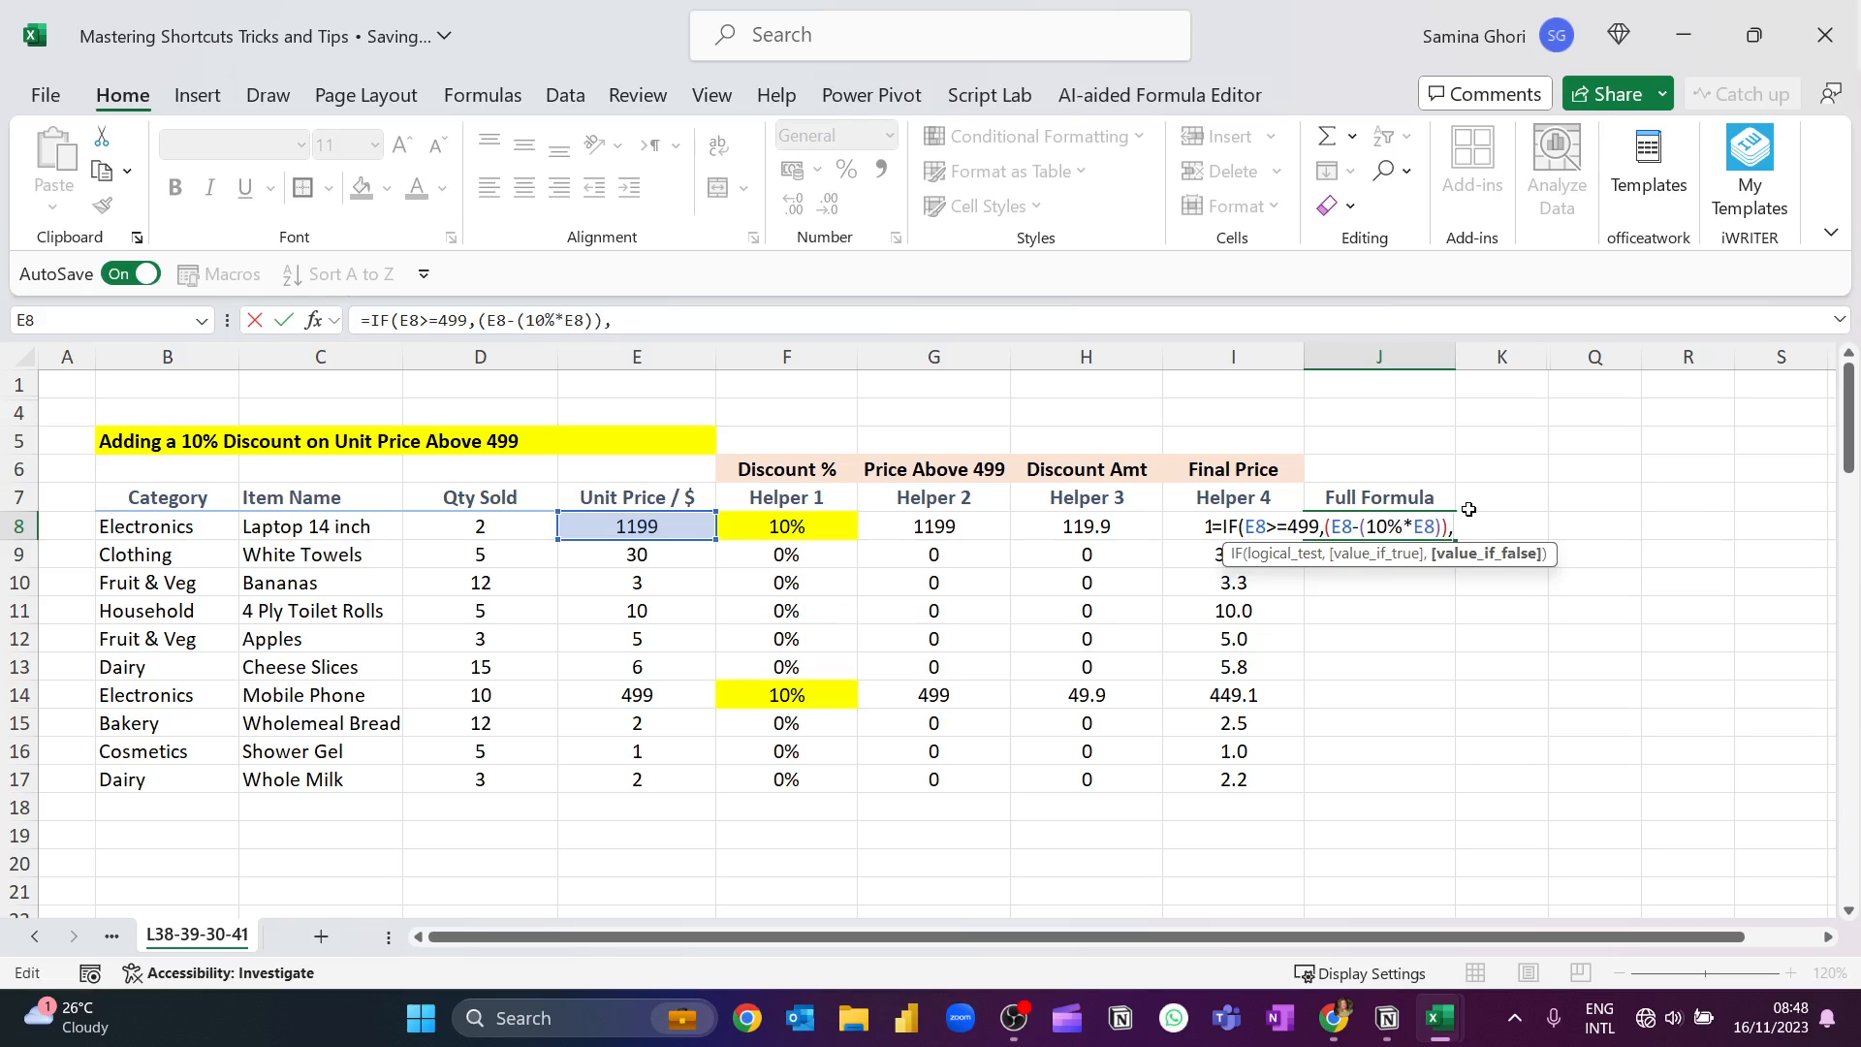
# Finish the J8 formula with E8 as the value if false, accepting the suggested bracket correction, and fill it down to J17.
pyautogui.click(669, 525)
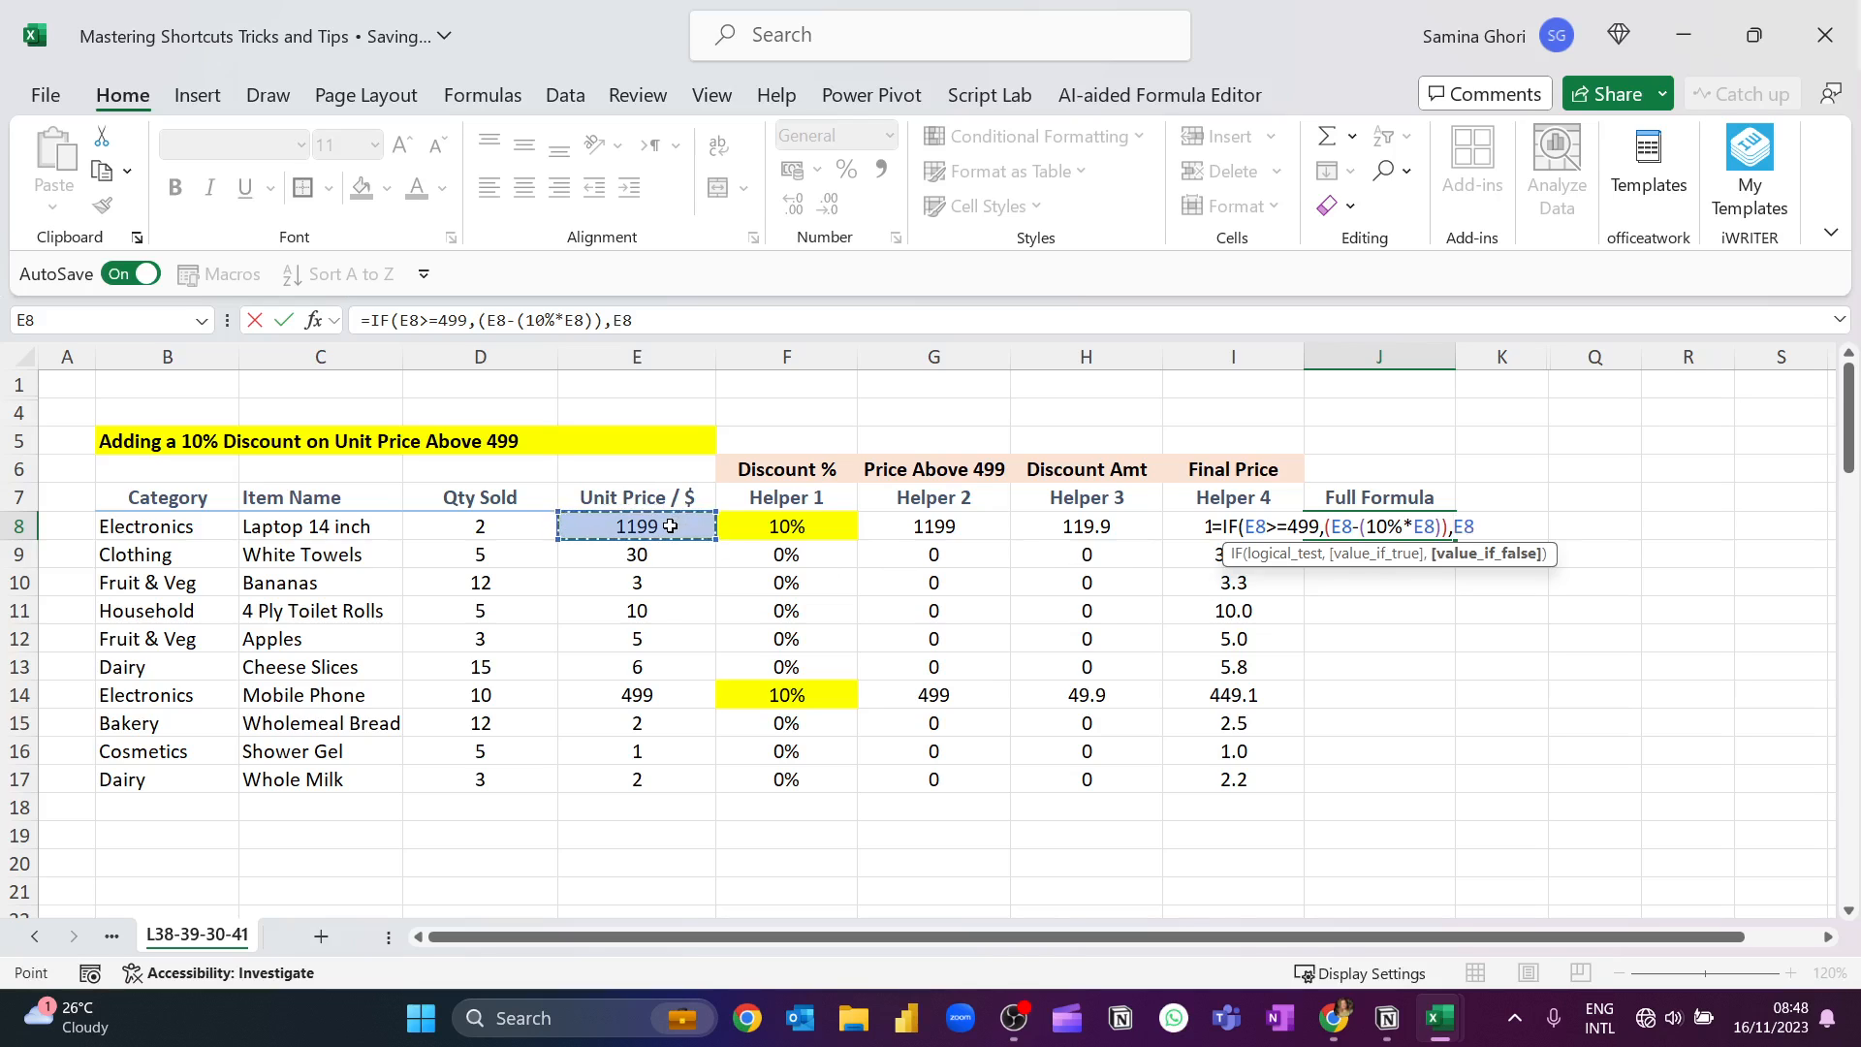
pyautogui.write(')')
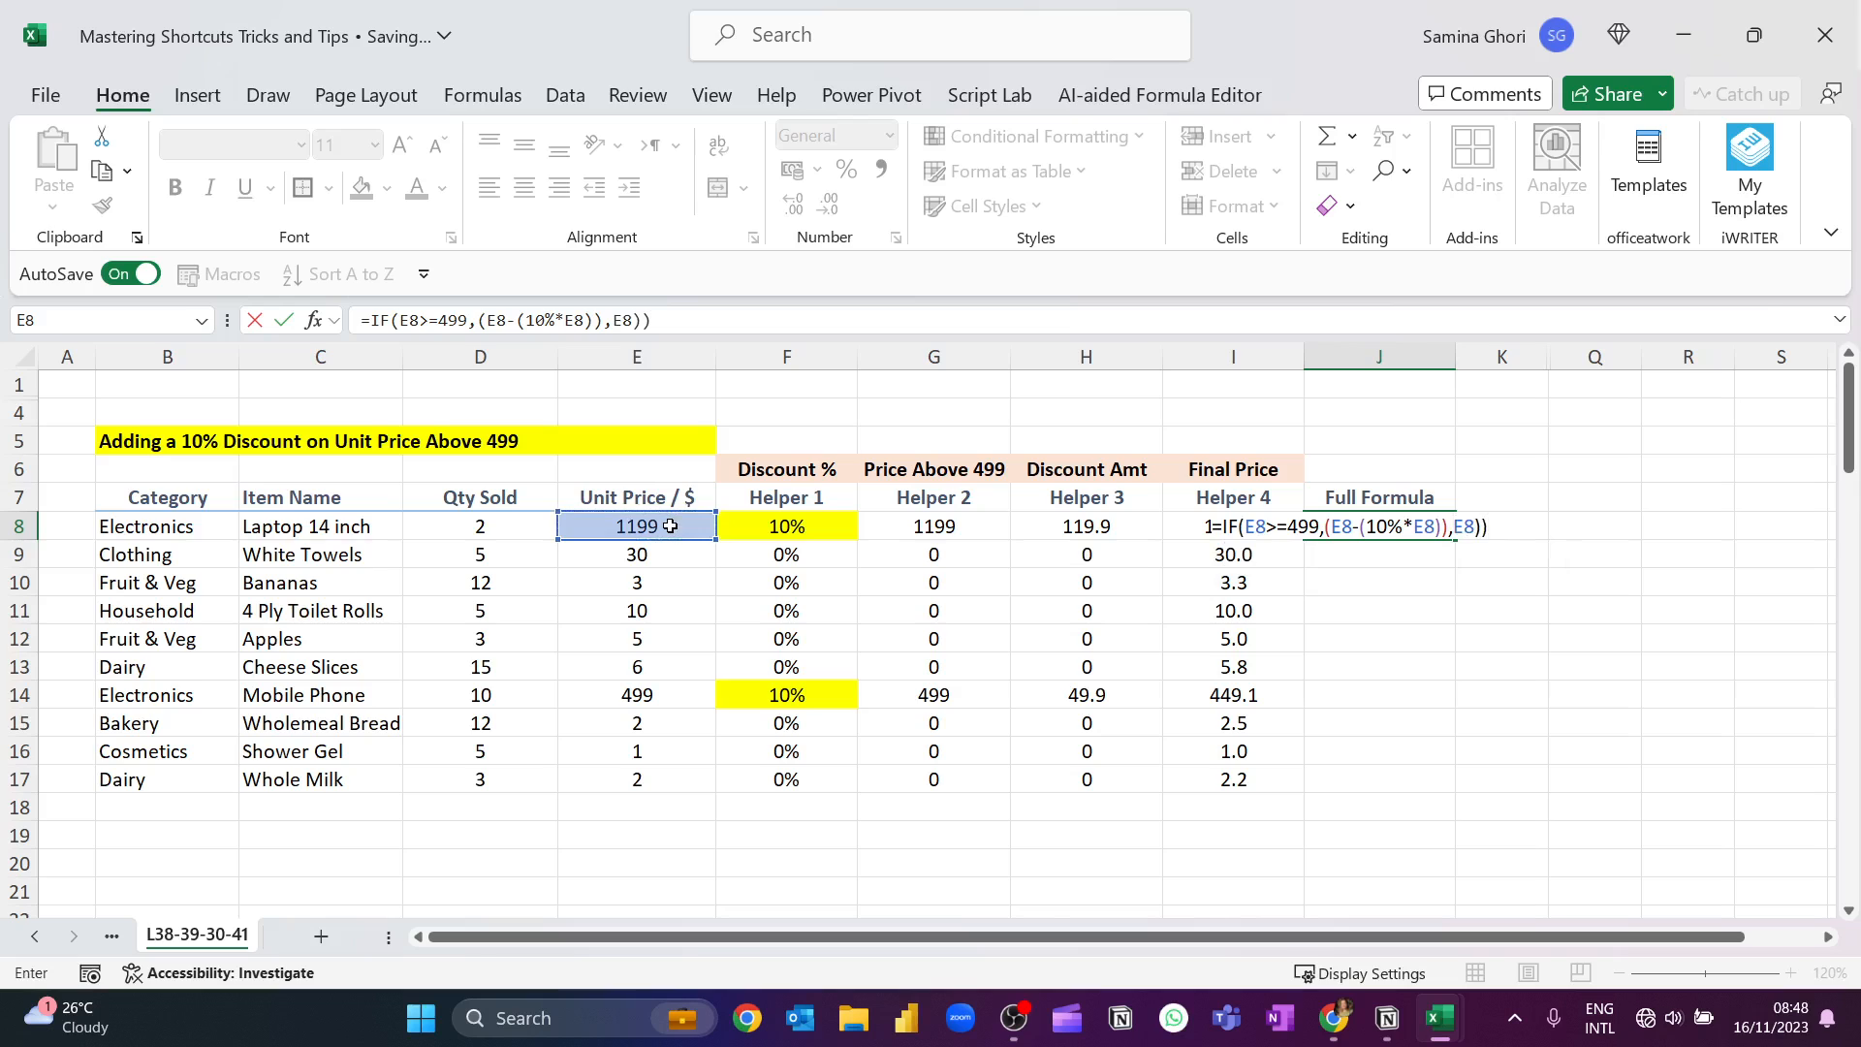
pyautogui.press('Return')
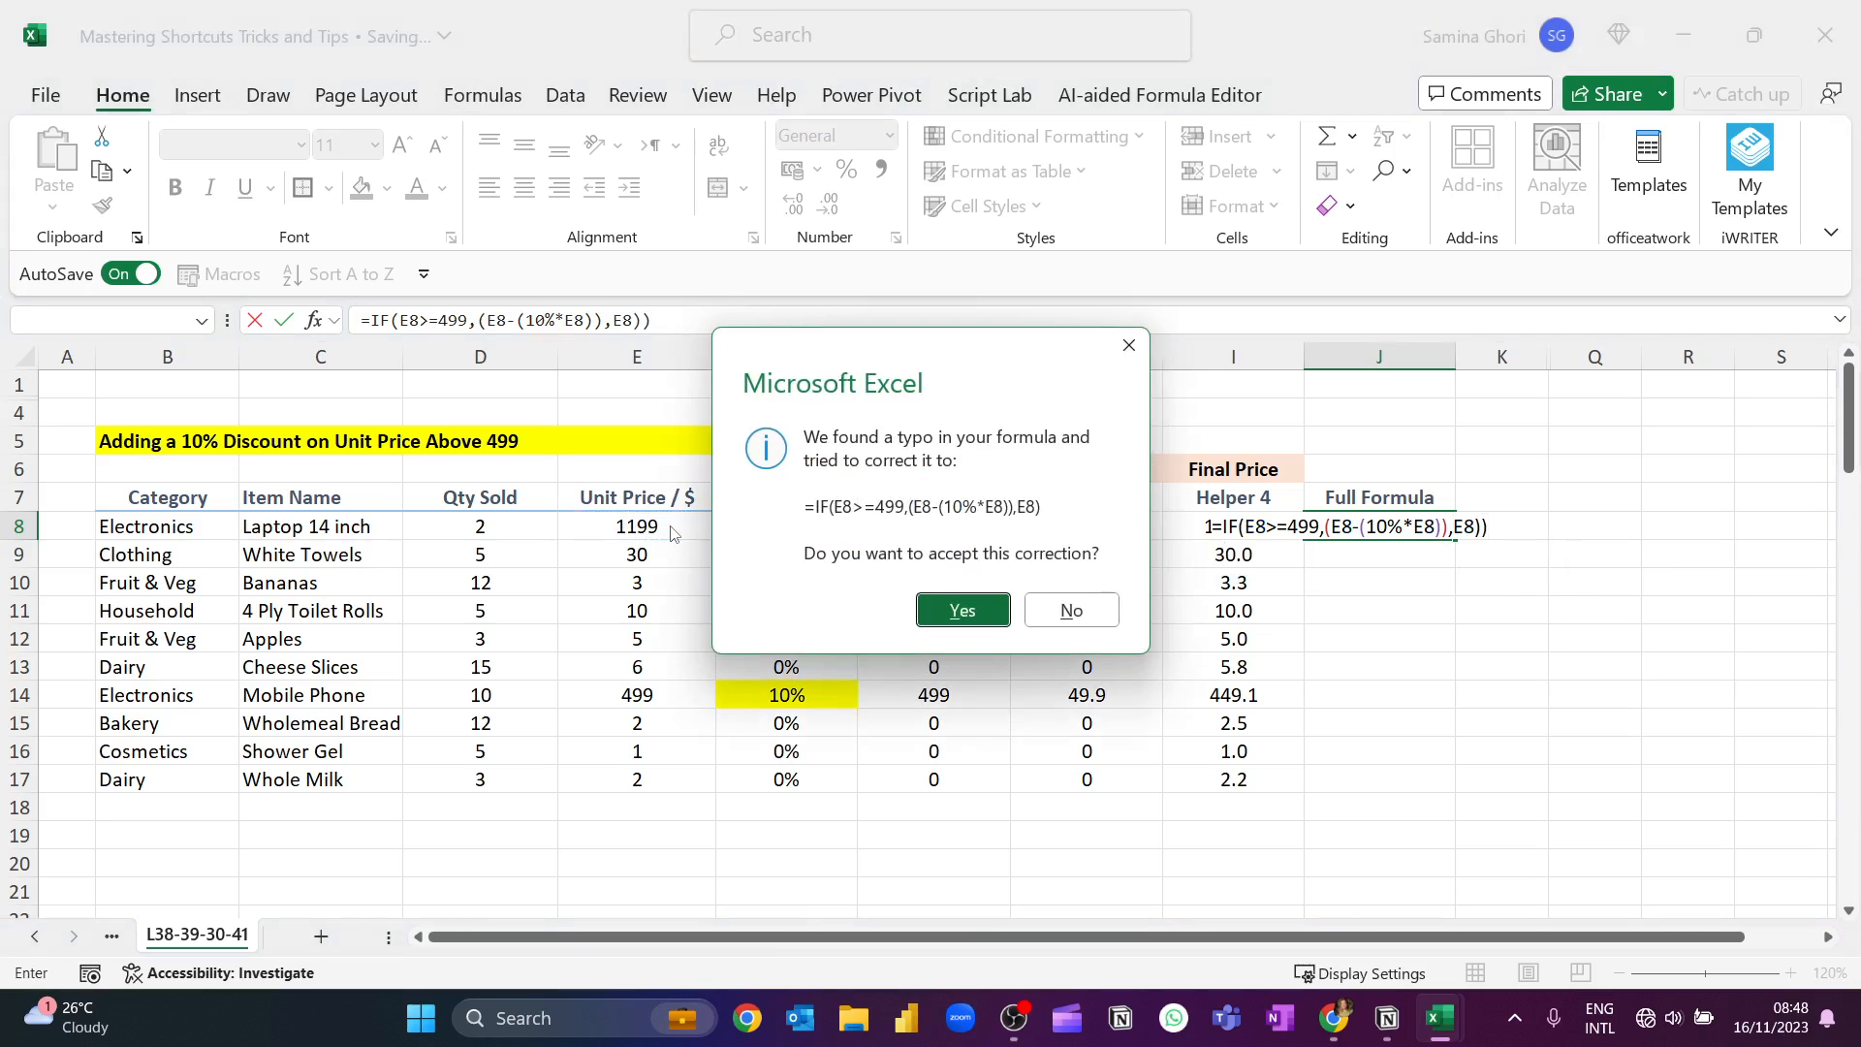
pyautogui.press('Return')
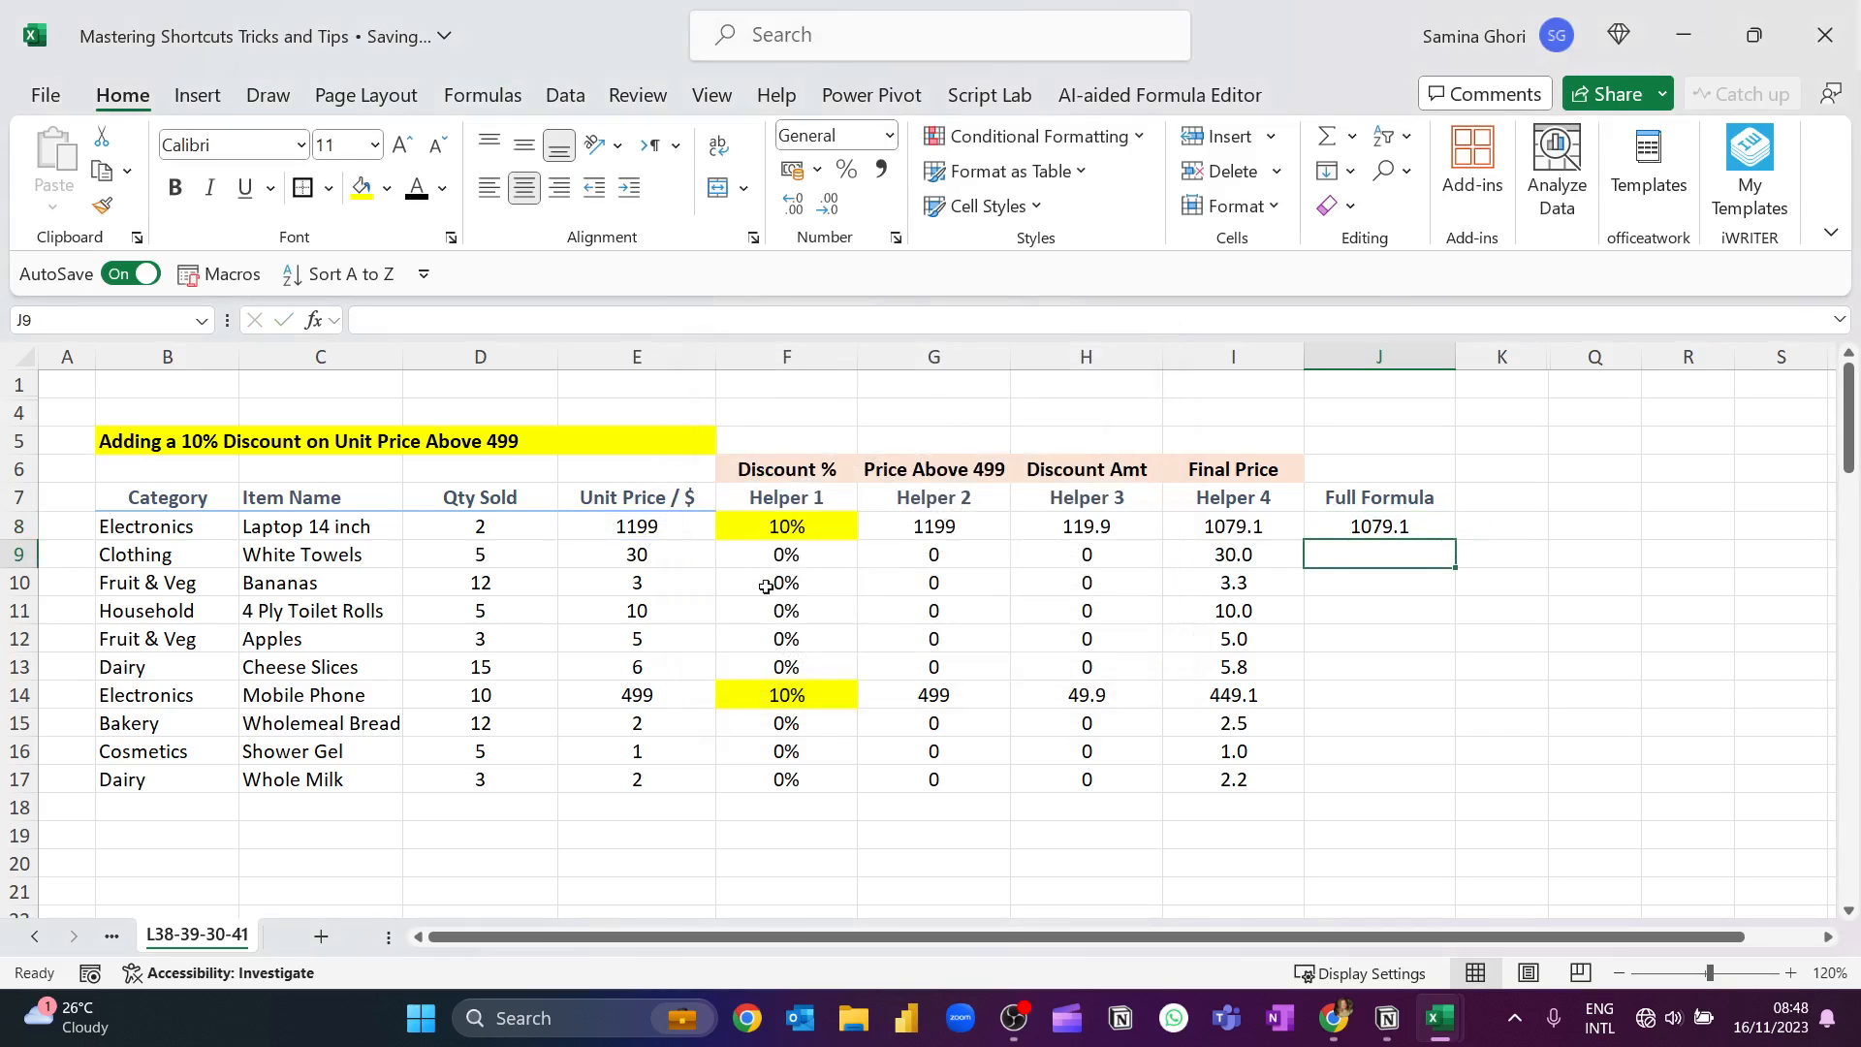
pyautogui.click(1448, 529)
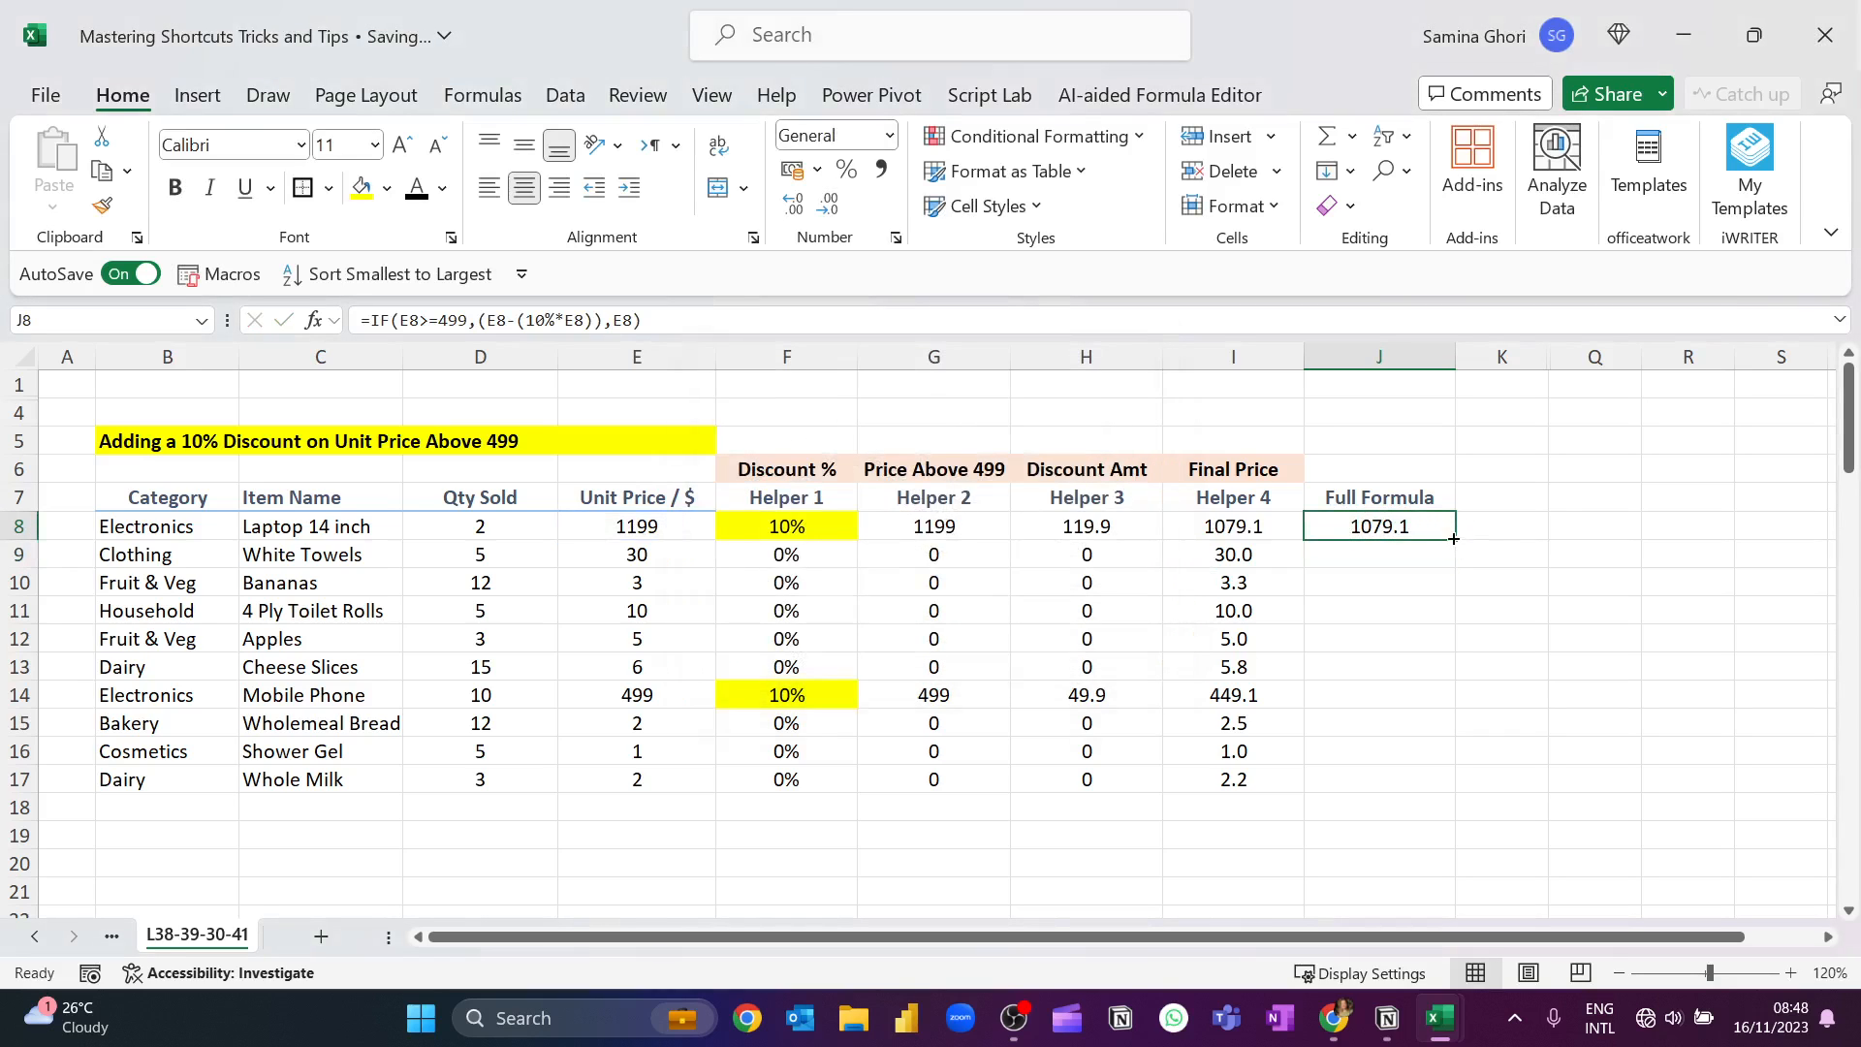
pyautogui.doubleClick(1453, 538)
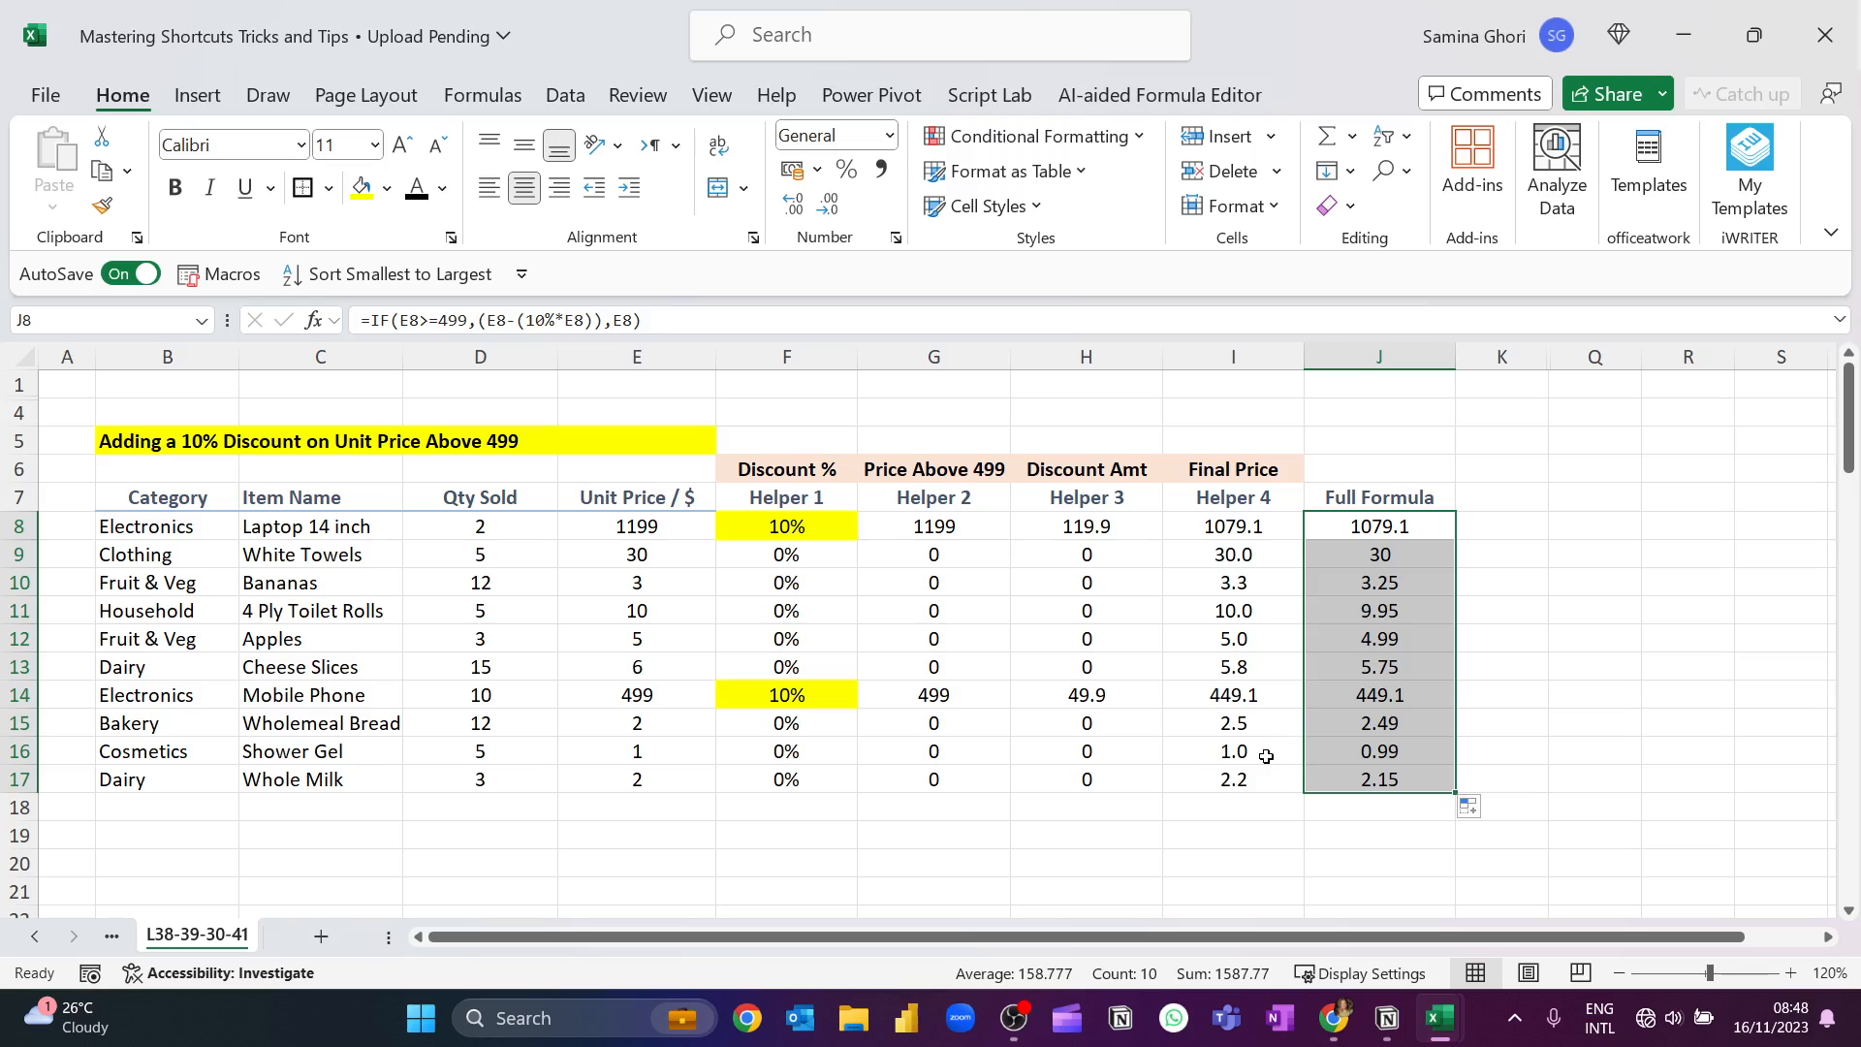
# Inspect the IF formula in J8 and compare it with the copies filled further down the Full Formula column.
pyautogui.click(1401, 529)
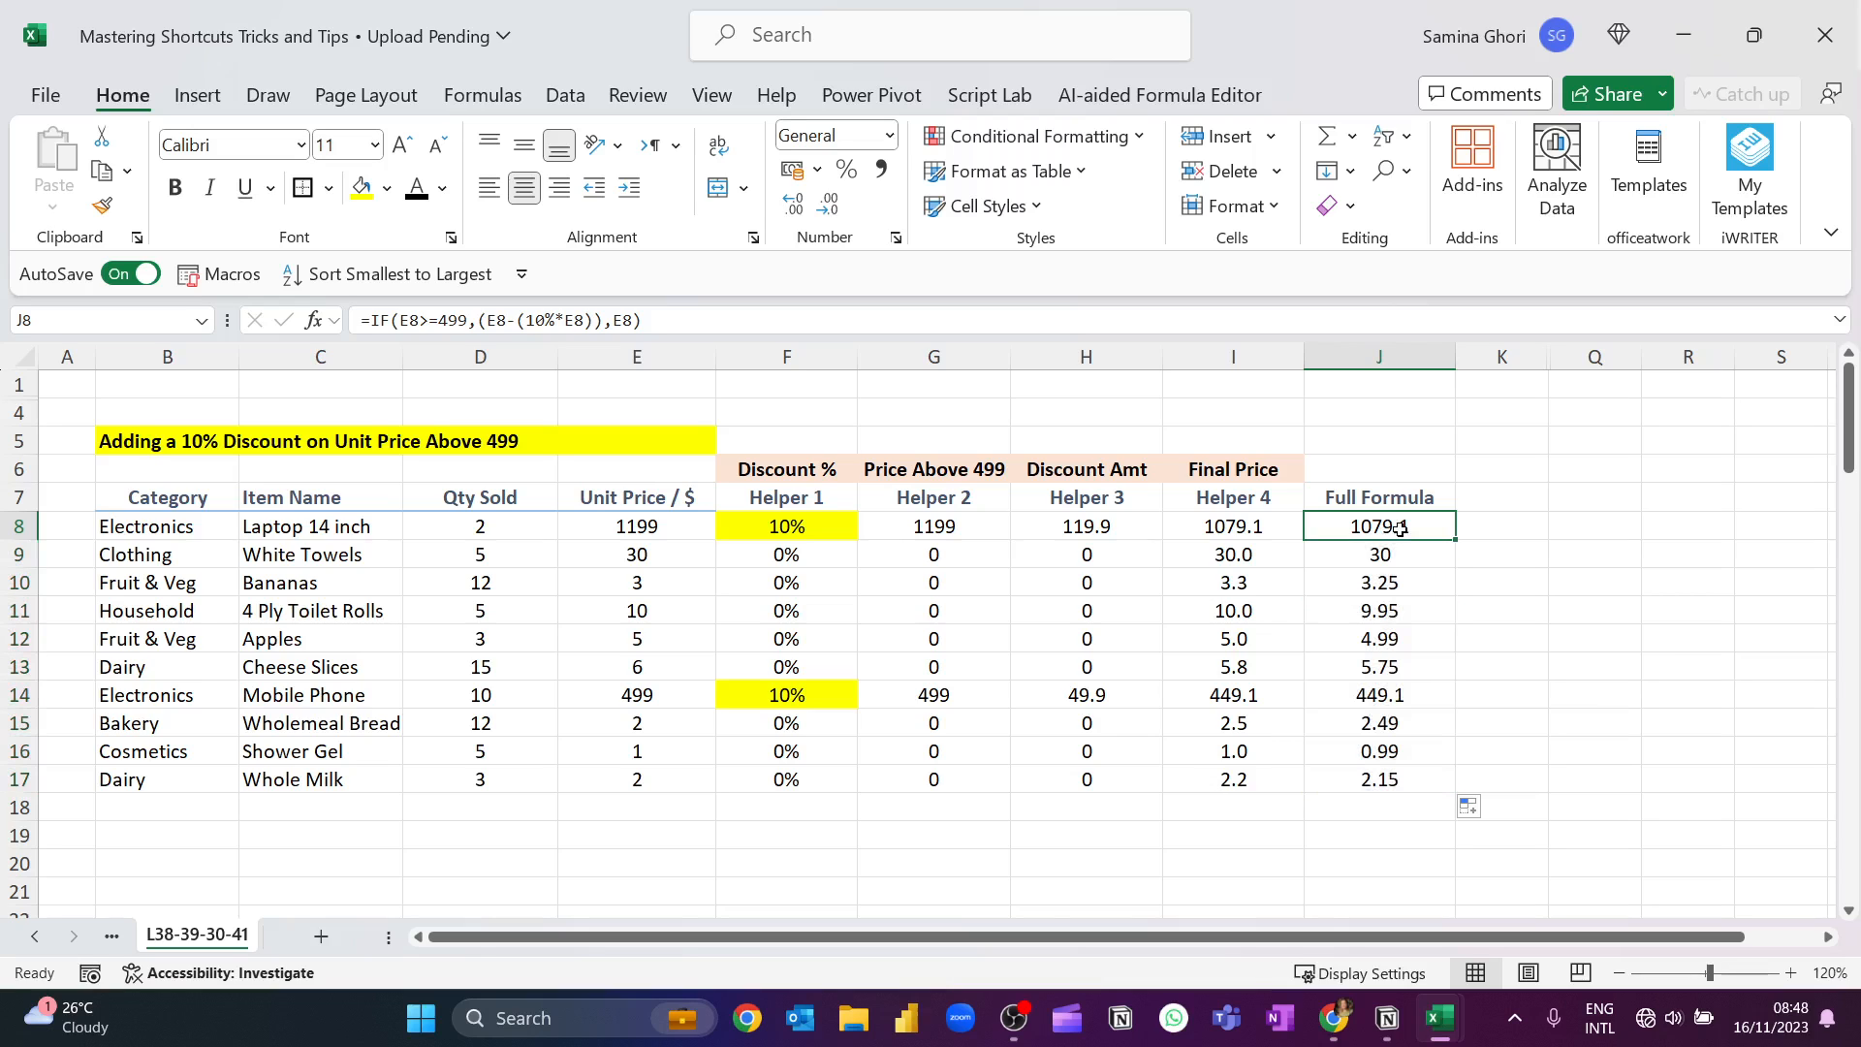
pyautogui.click(698, 322)
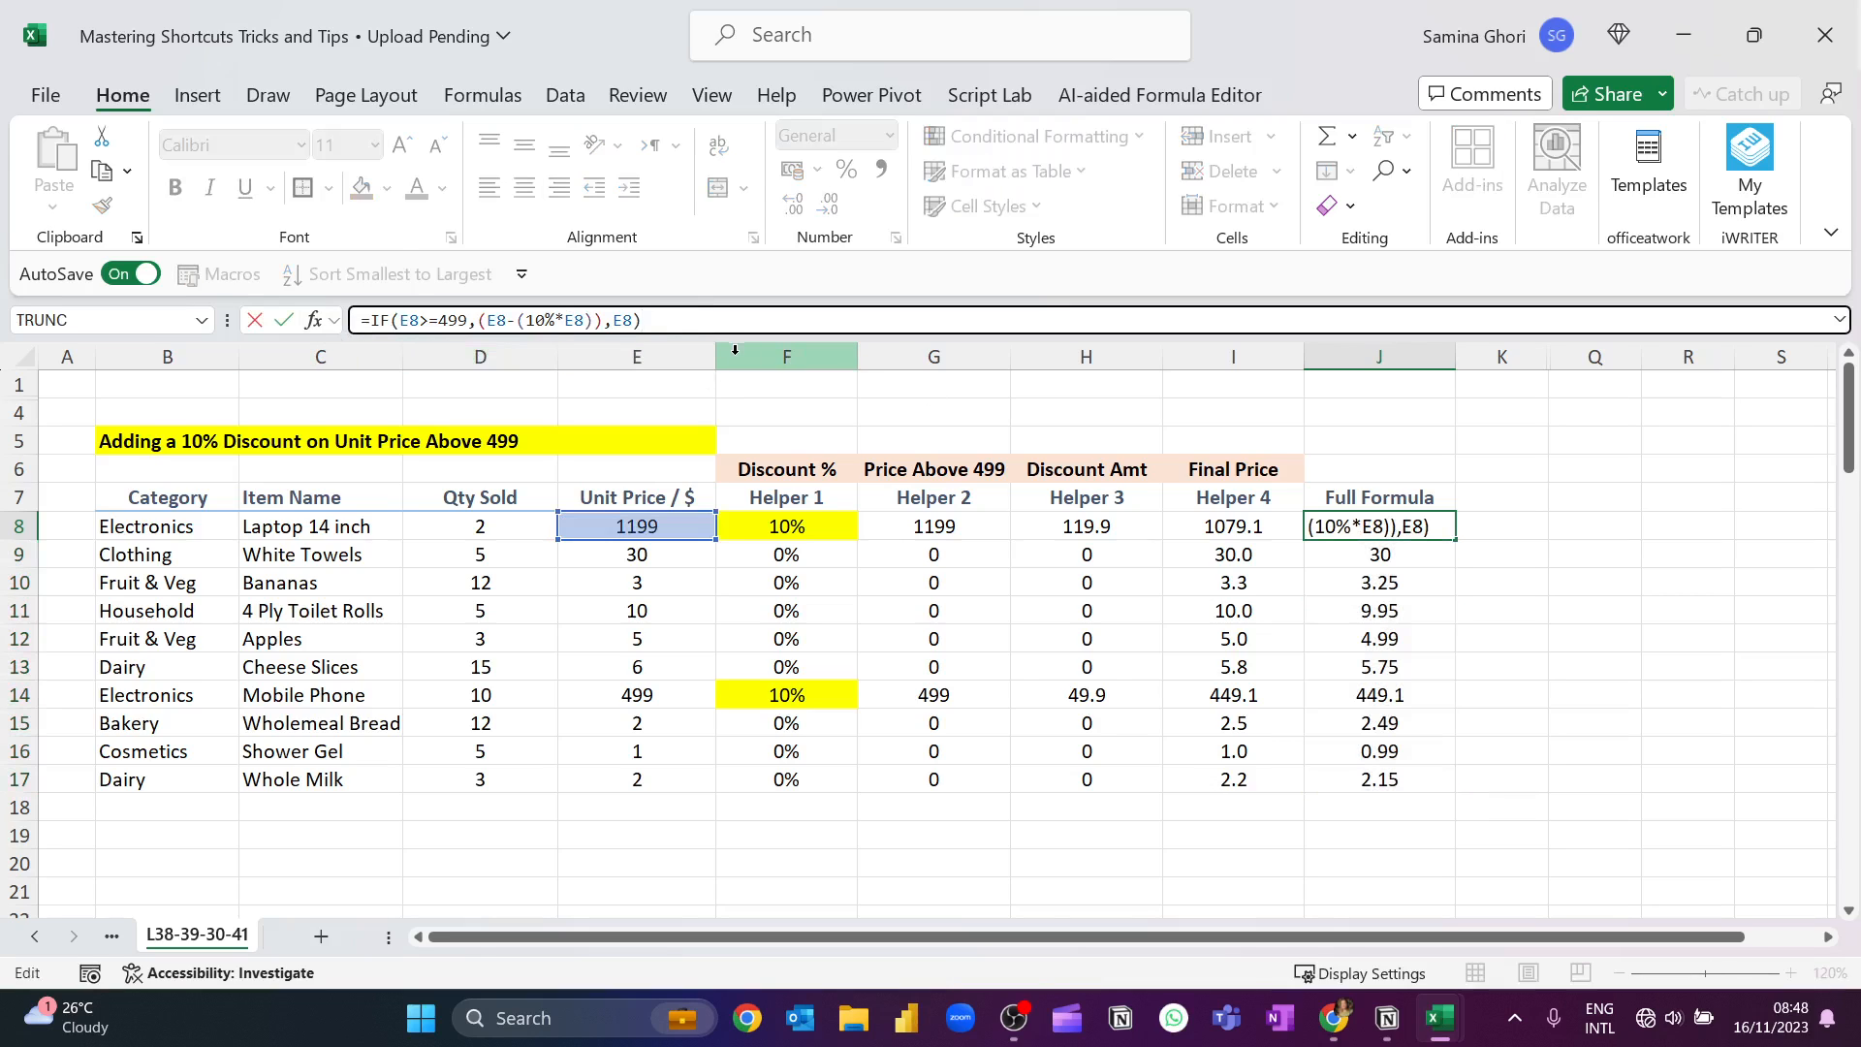
pyautogui.click(1376, 667)
pyautogui.moveTo(1388, 576); pyautogui.dragTo(1403, 526)
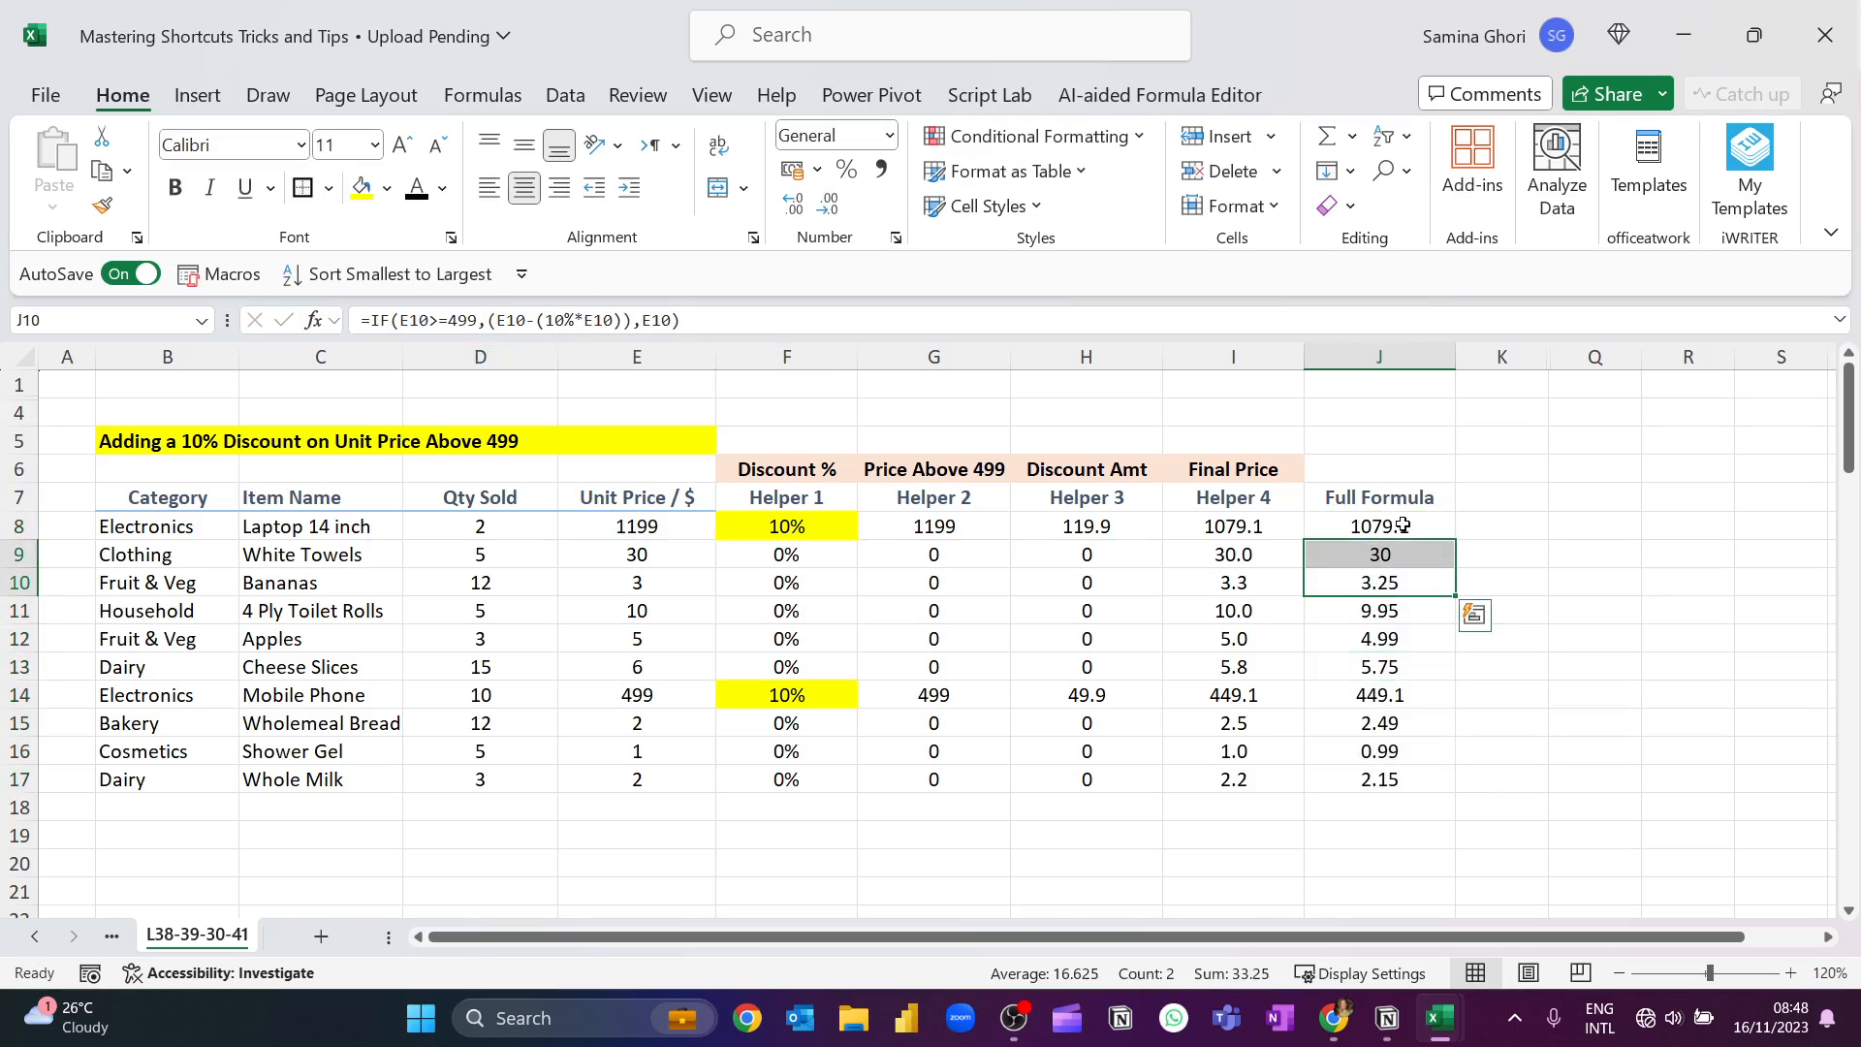
pyautogui.click(1403, 526)
pyautogui.click(1370, 667)
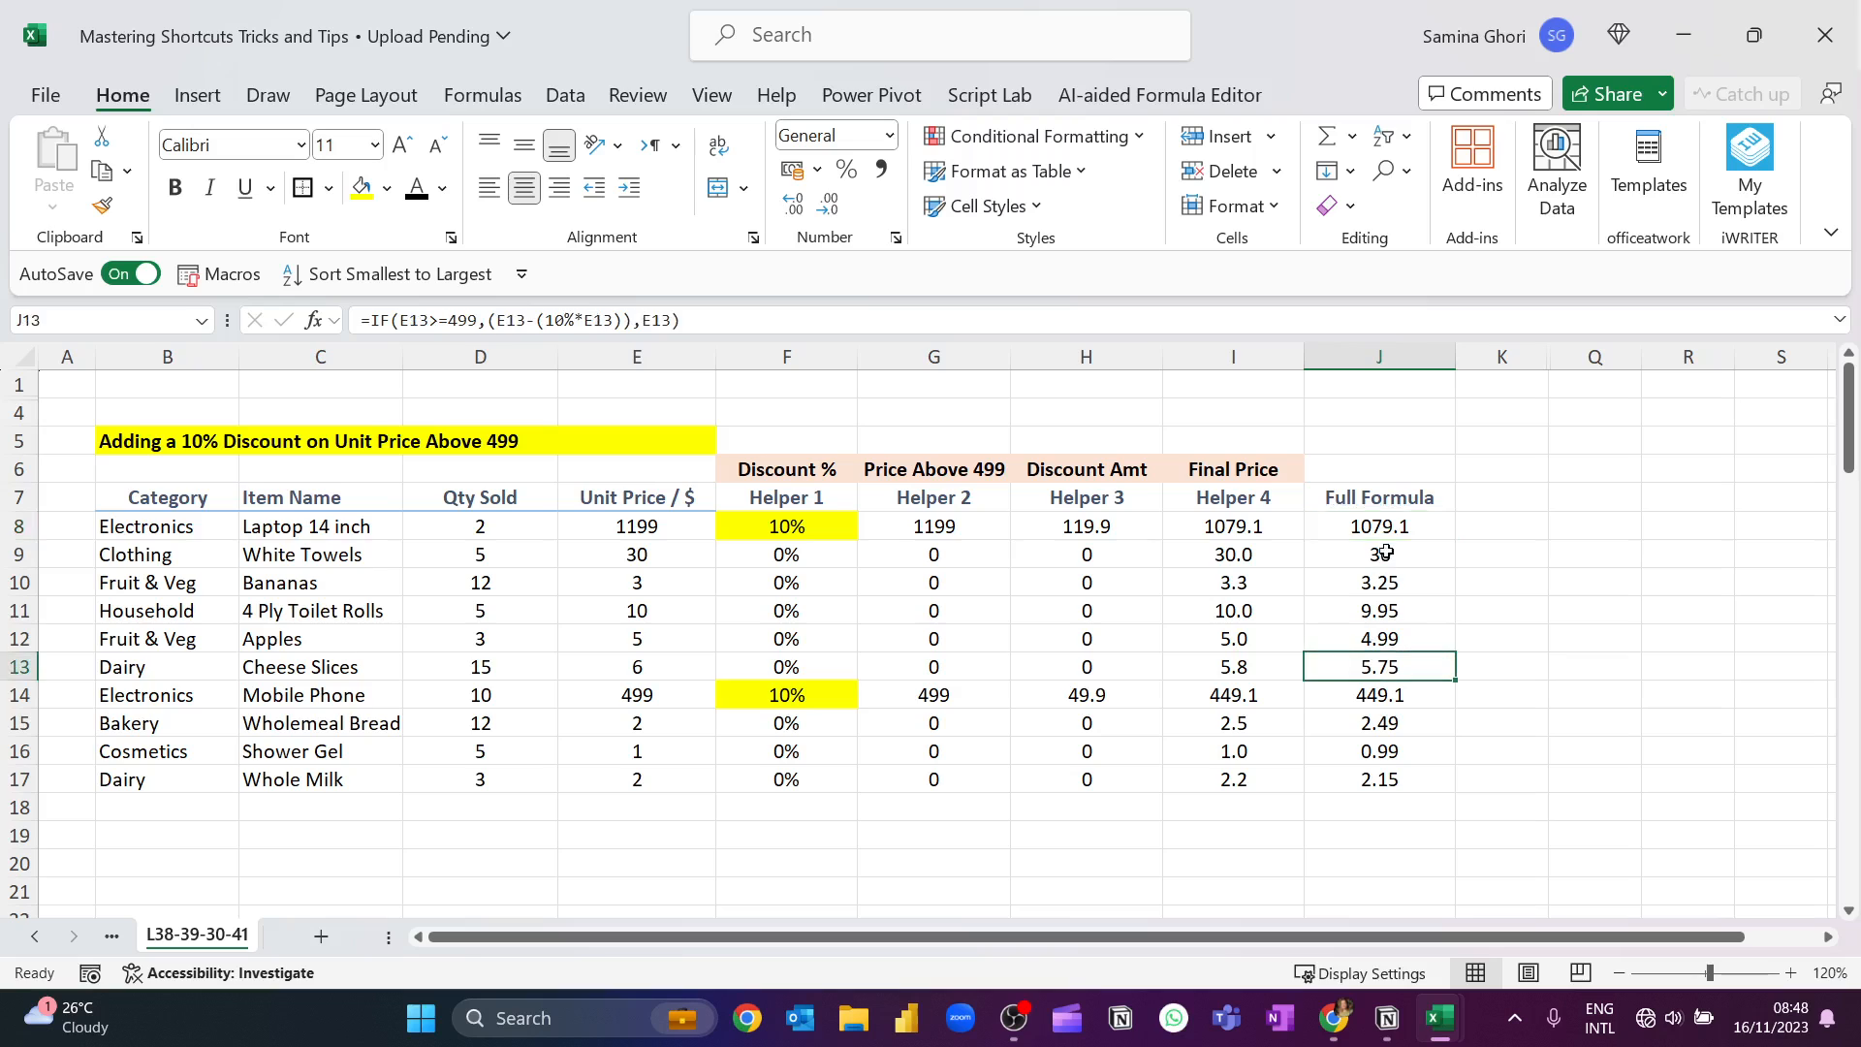
pyautogui.click(1392, 527)
pyautogui.click(1511, 524)
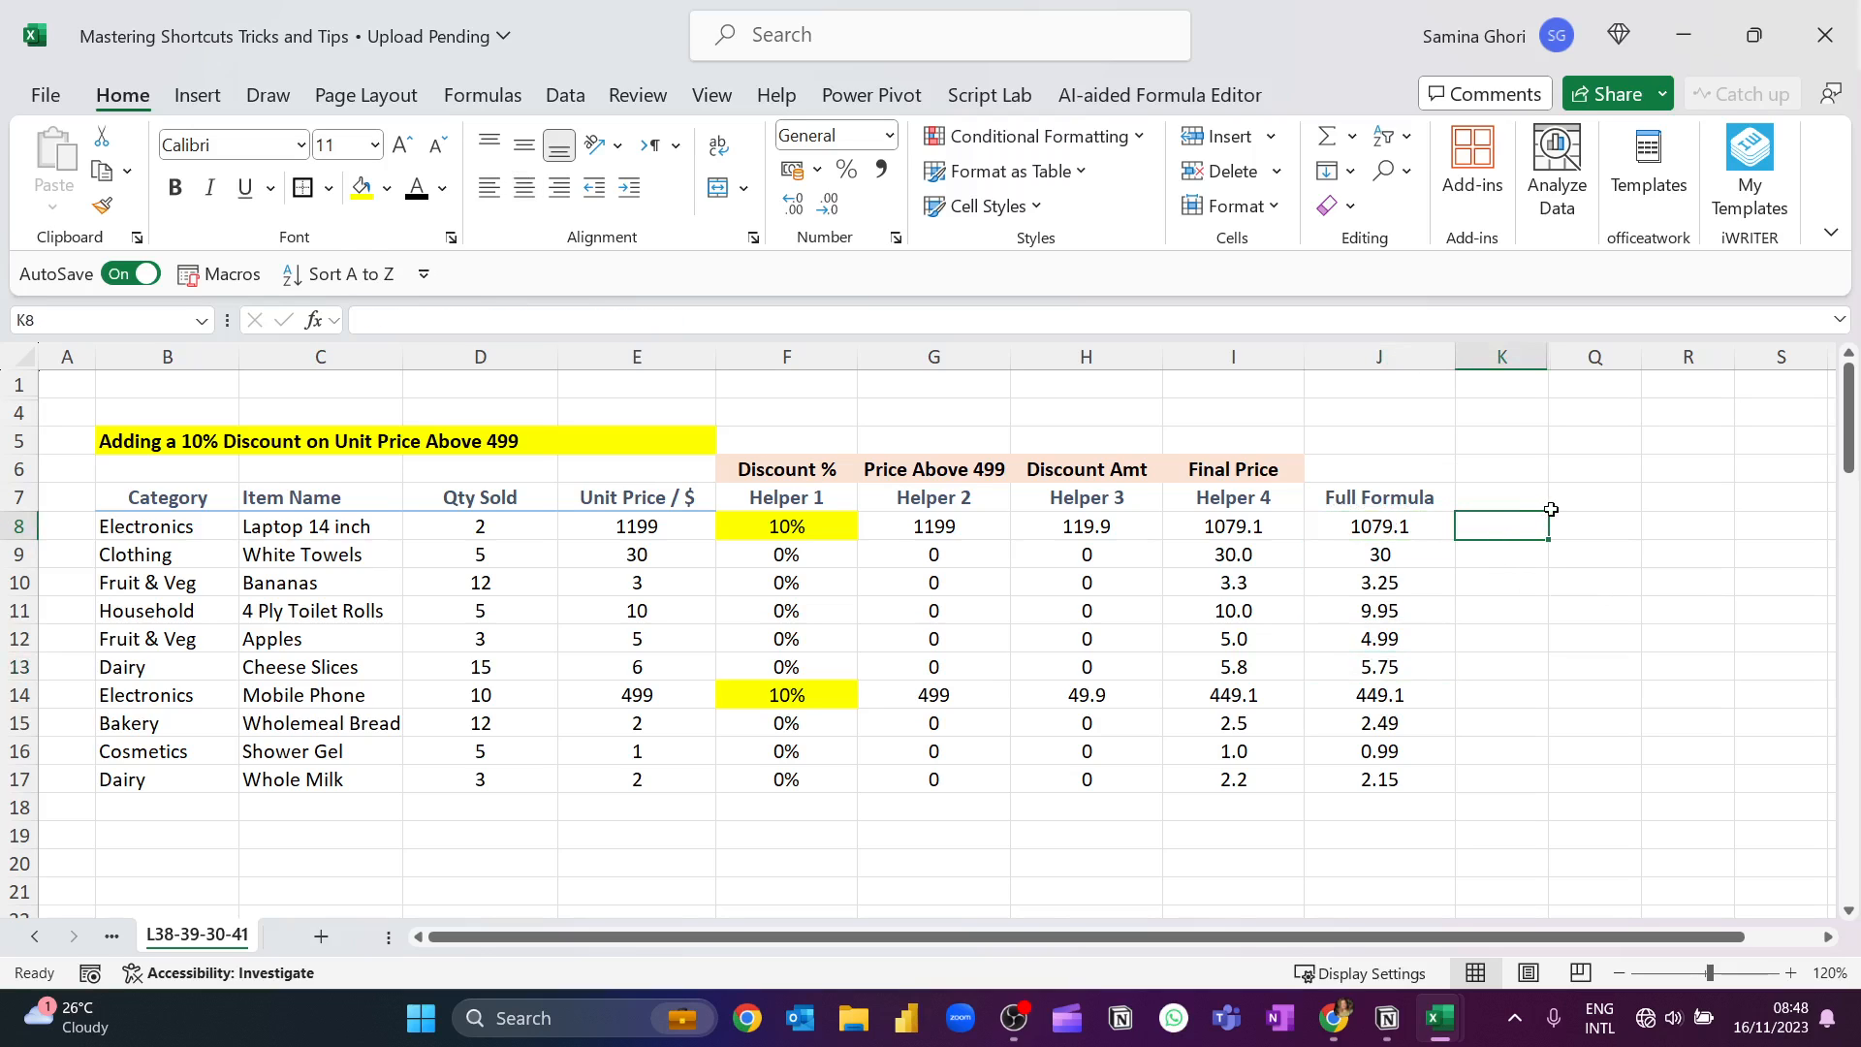